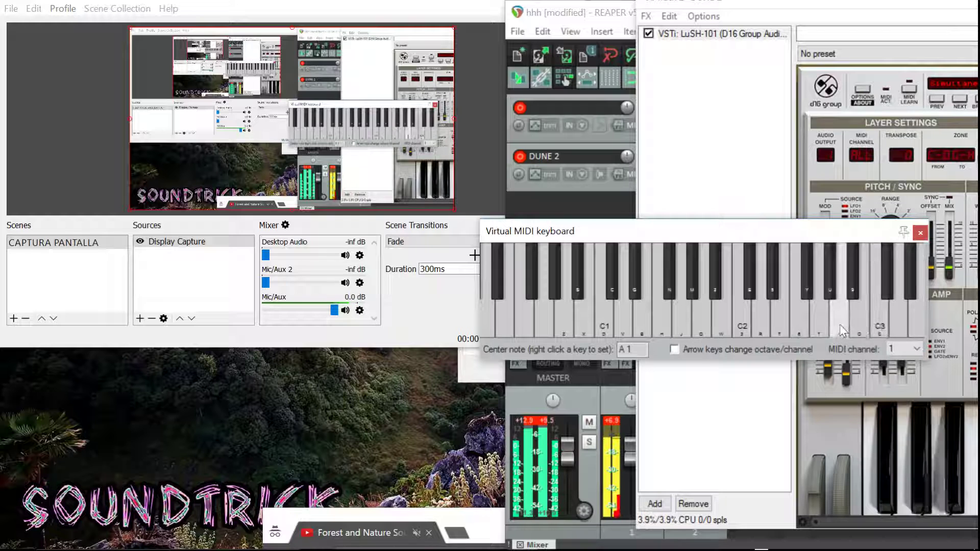
# Play a few notes around C3 on the virtual MIDI keyboard to hear the synth alone.
pyautogui.click(912, 316)
pyautogui.click(878, 330)
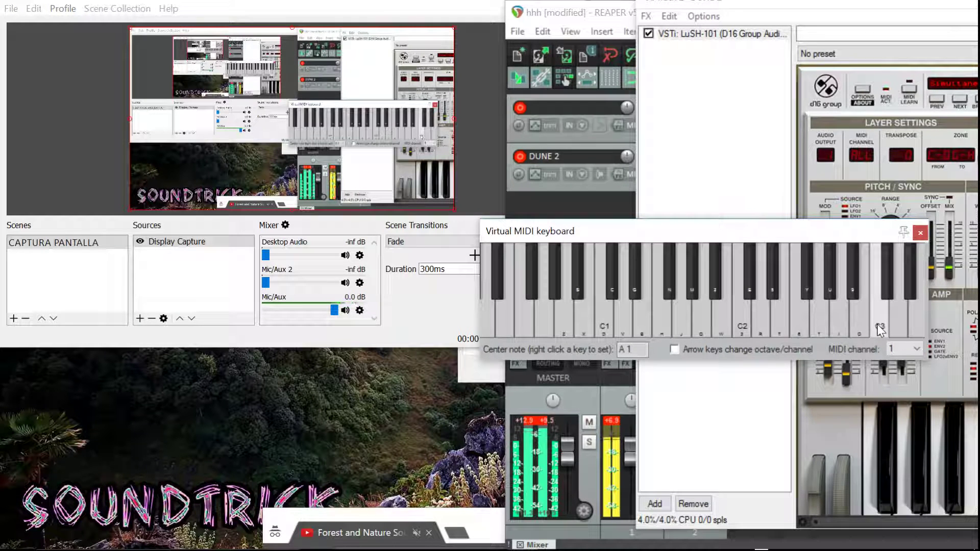
pyautogui.click(837, 327)
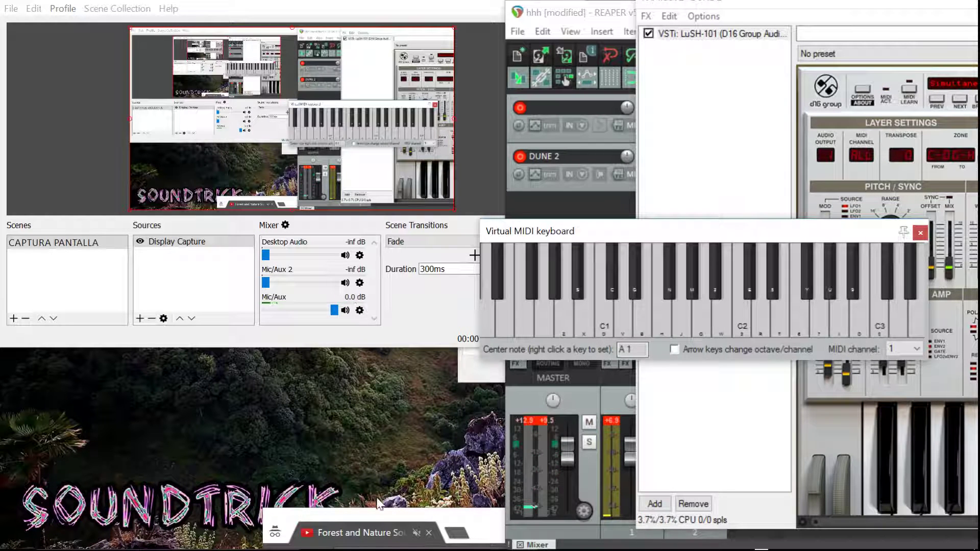
# Unmute the Forest and Nature browser tab and play several notes on the virtual MIDI keyboard over its sound.
pyautogui.rightClick(370, 533)
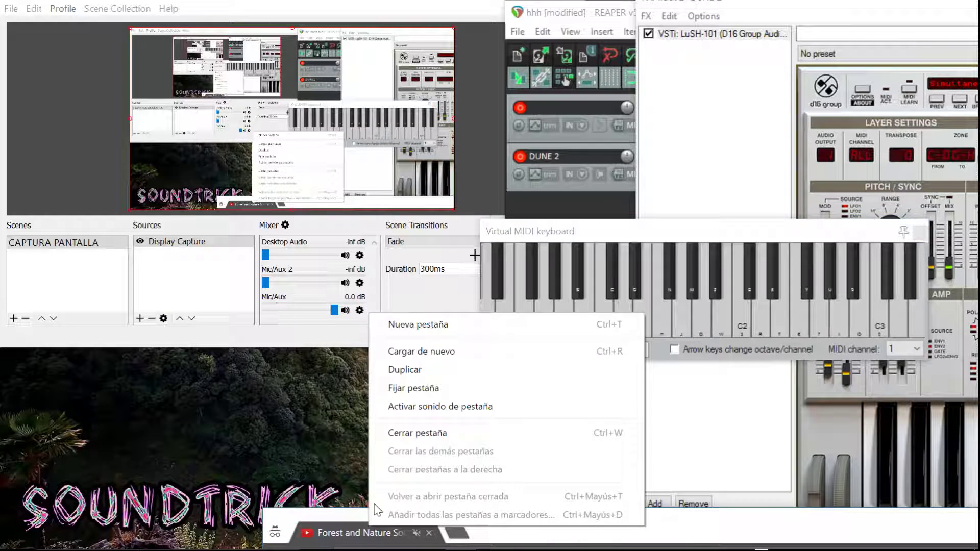
pyautogui.click(399, 403)
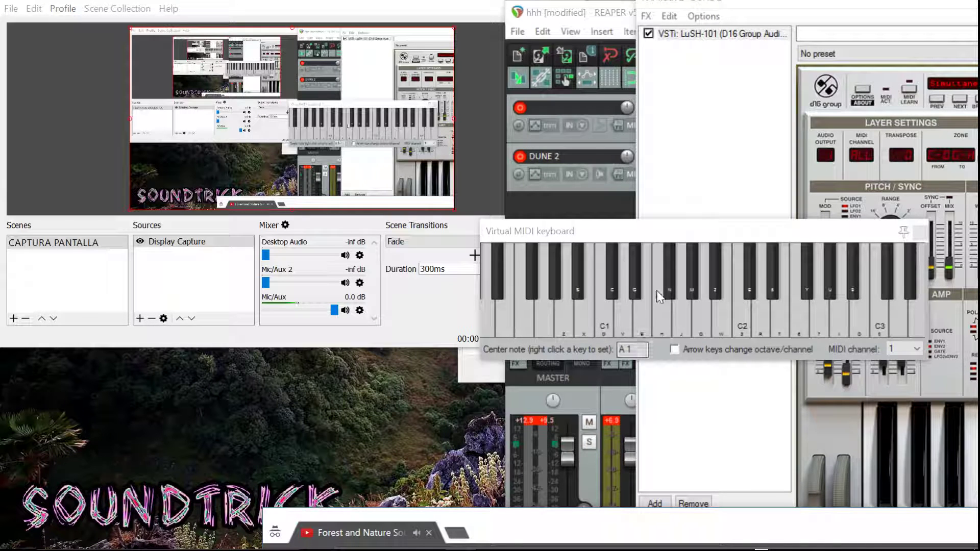
pyautogui.click(888, 306)
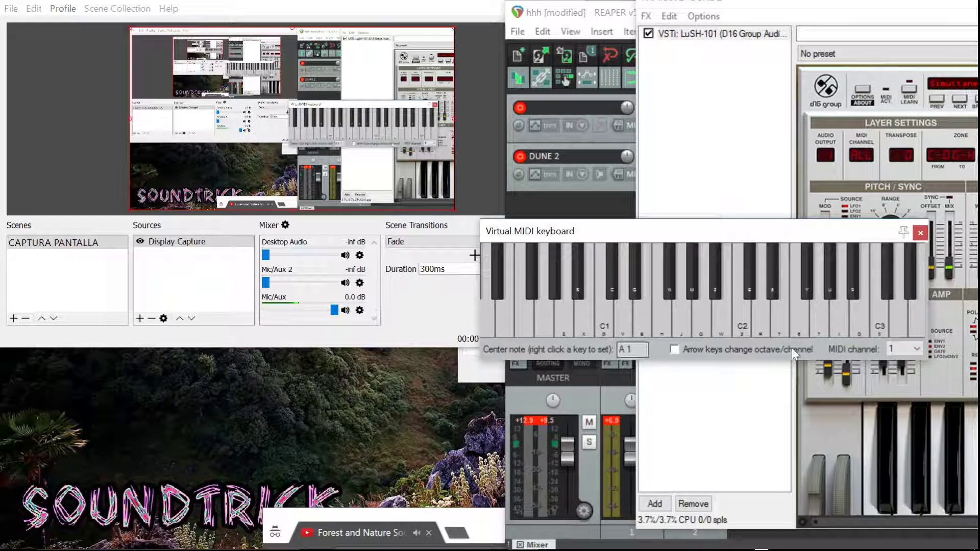
pyautogui.click(782, 318)
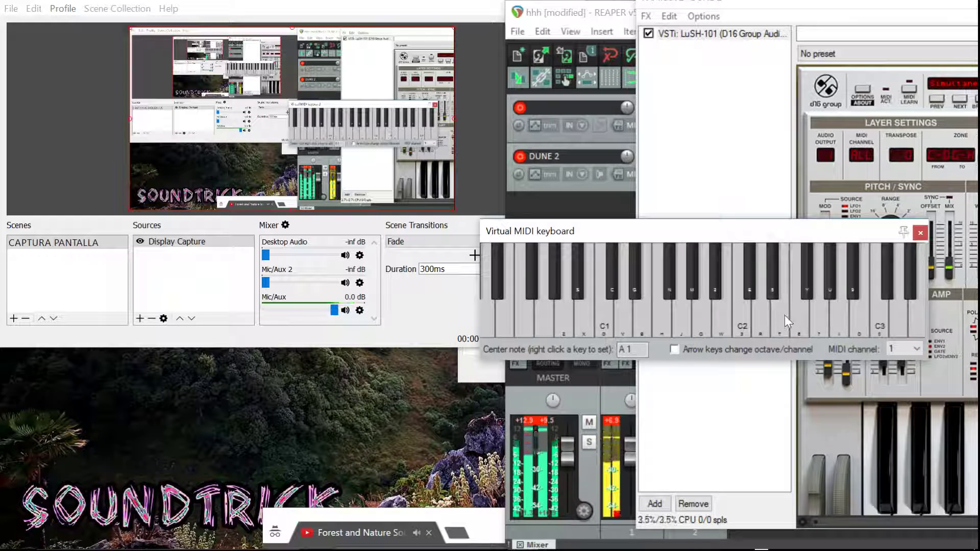
pyautogui.click(845, 317)
pyautogui.click(677, 318)
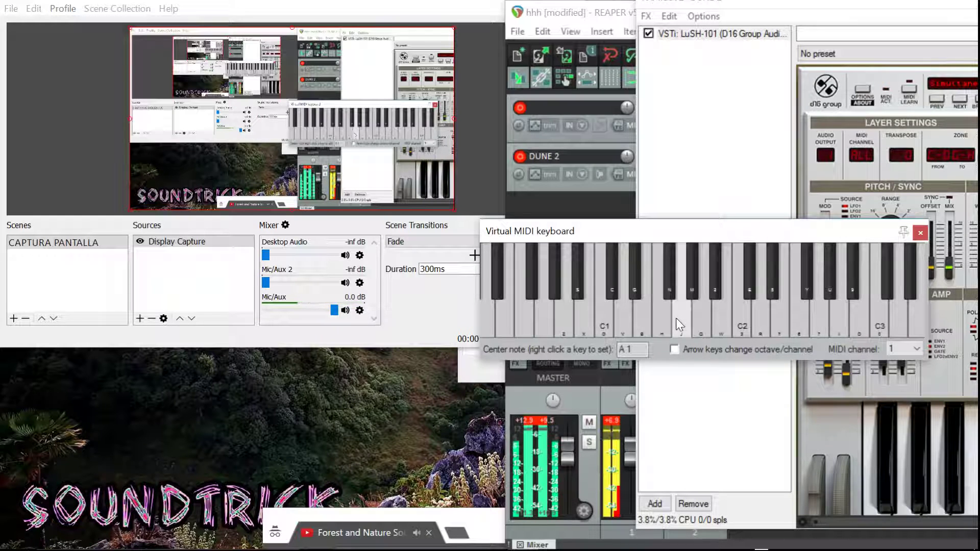
pyautogui.click(763, 309)
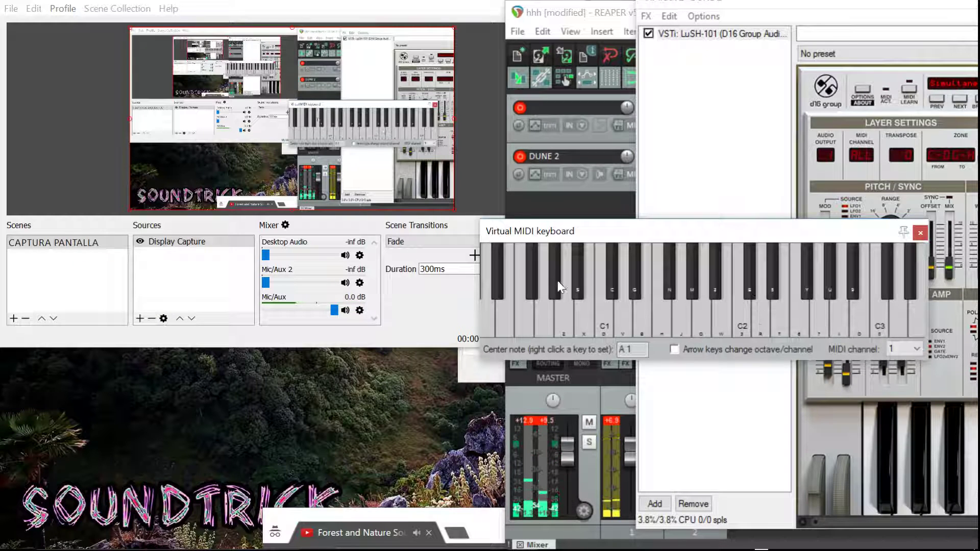
# Play a few black and white keys on the LuSH-101 plugin's own keyboard over the browser audio.
pyautogui.click(903, 454)
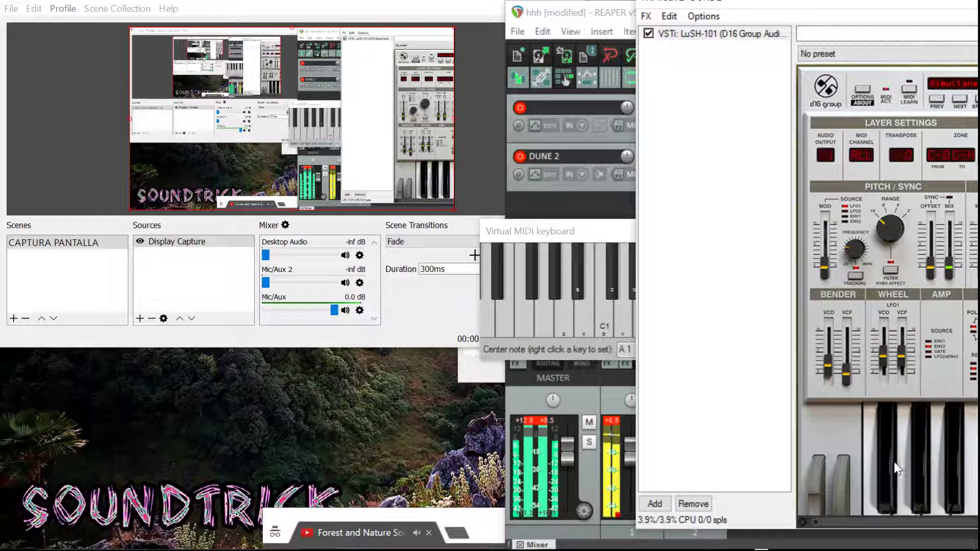
pyautogui.click(890, 463)
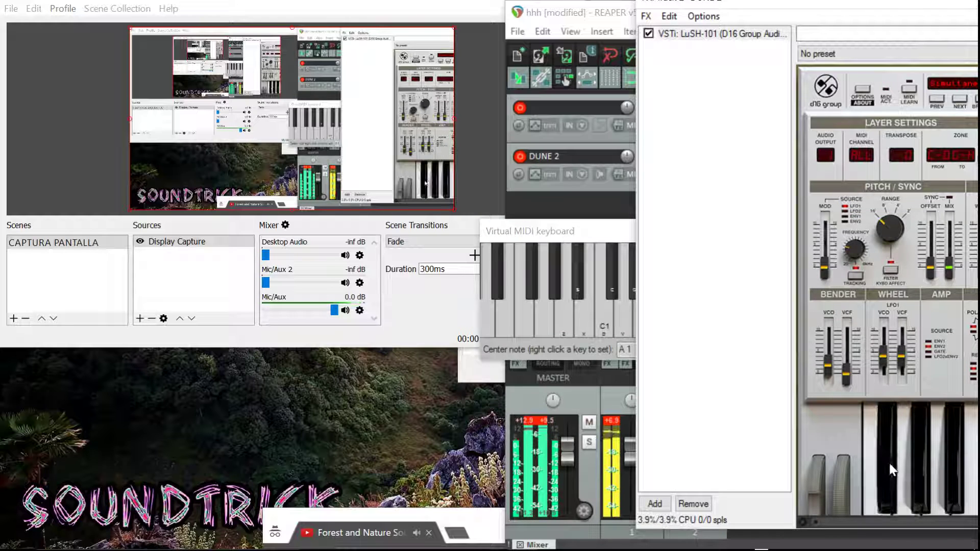
pyautogui.click(920, 460)
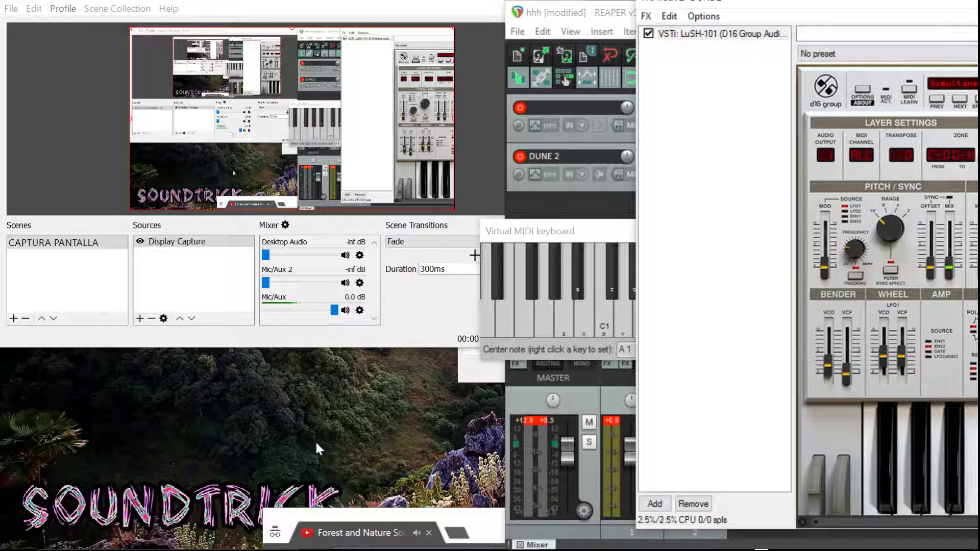
# Mute the Forest and Nature browser tab and play LuSH-101 notes without the browser audio.
pyautogui.rightClick(363, 528)
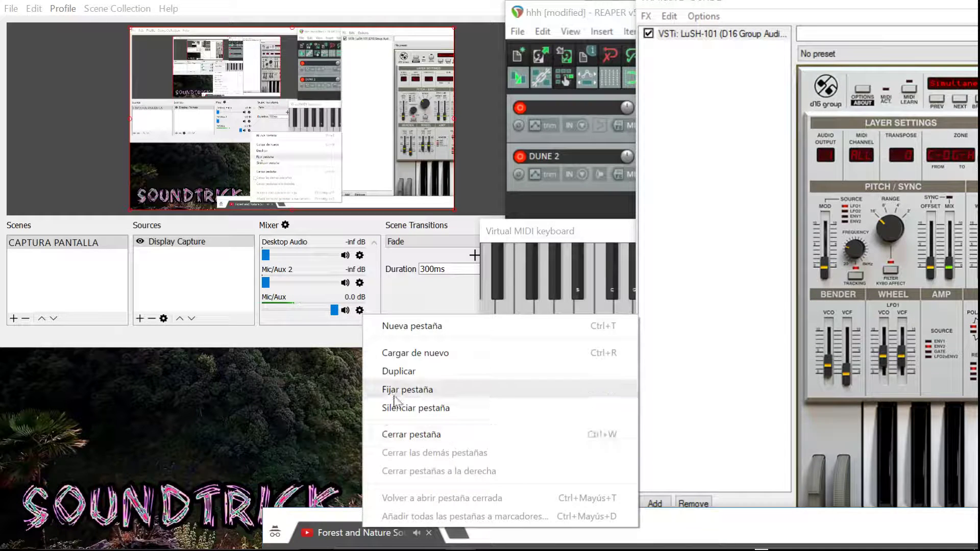
pyautogui.click(401, 408)
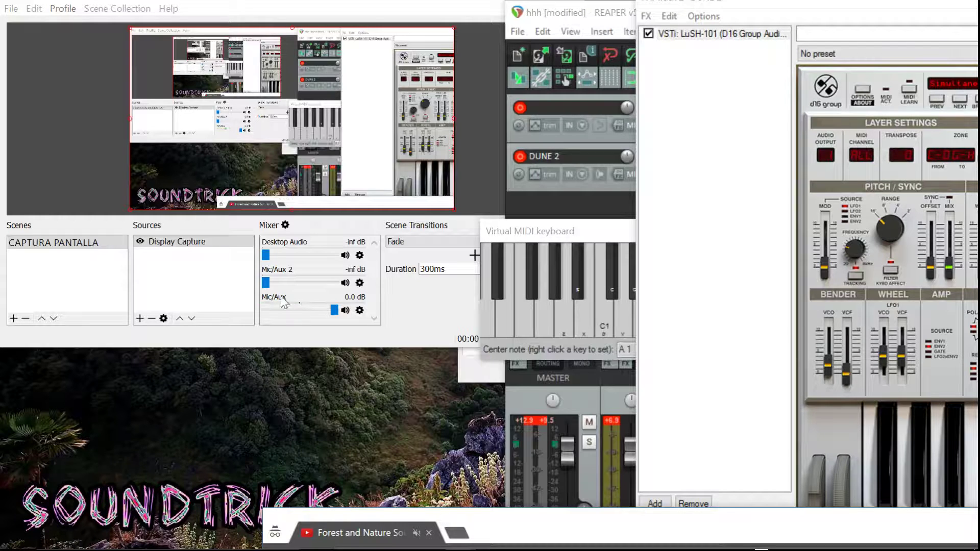
pyautogui.click(923, 440)
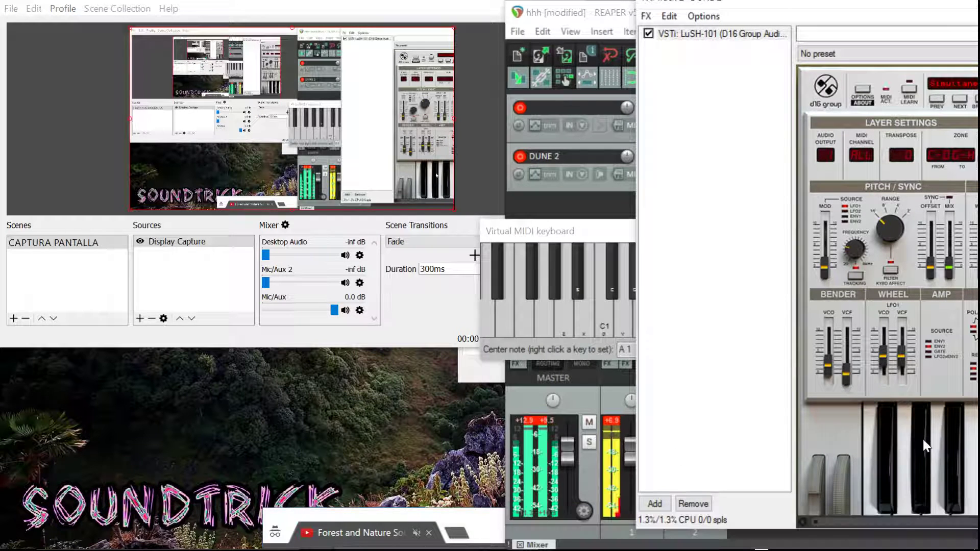
pyautogui.click(923, 439)
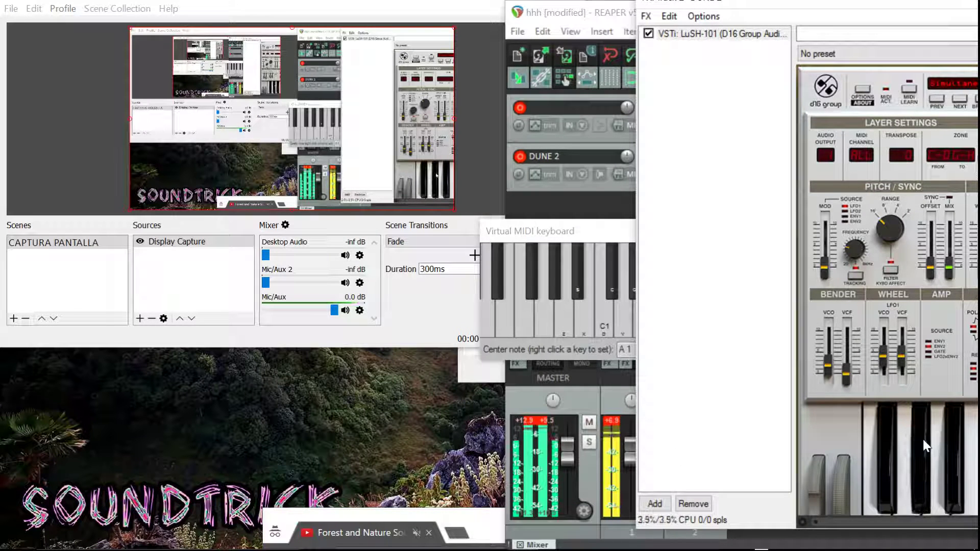
pyautogui.click(923, 439)
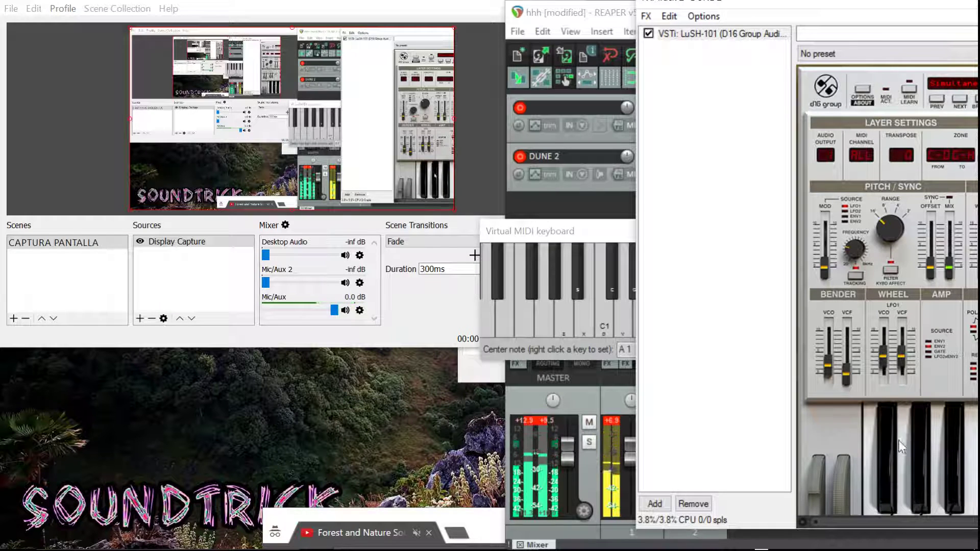
# Unmute the Forest and Nature browser tab and move the Windows Sound dialog away from the REAPER and plugin windows.
pyautogui.rightClick(376, 524)
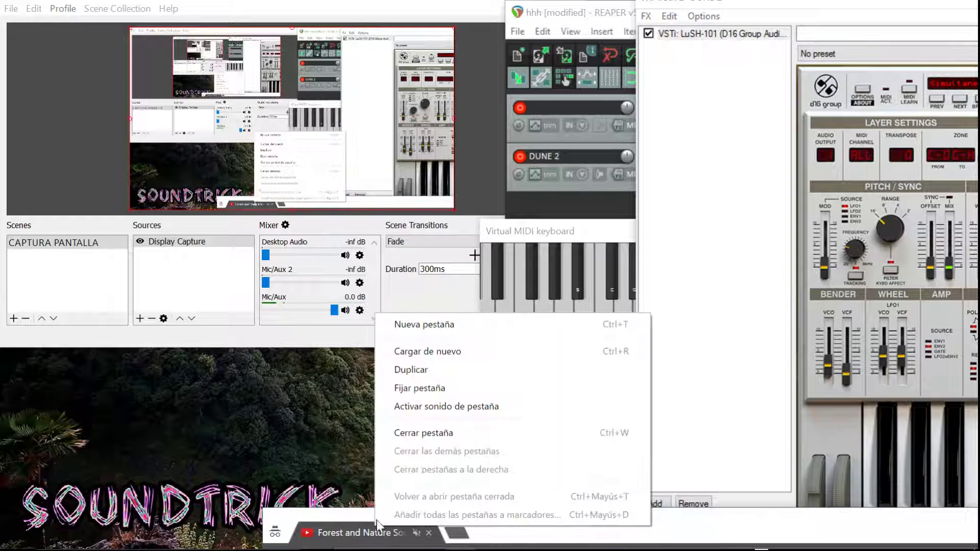
pyautogui.click(411, 406)
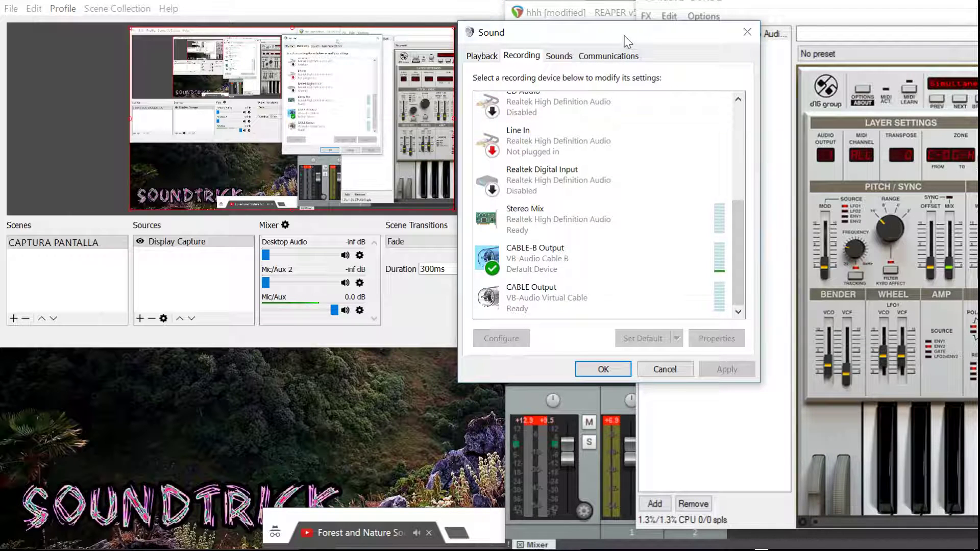
pyautogui.moveTo(628, 40); pyautogui.dragTo(166, 72)
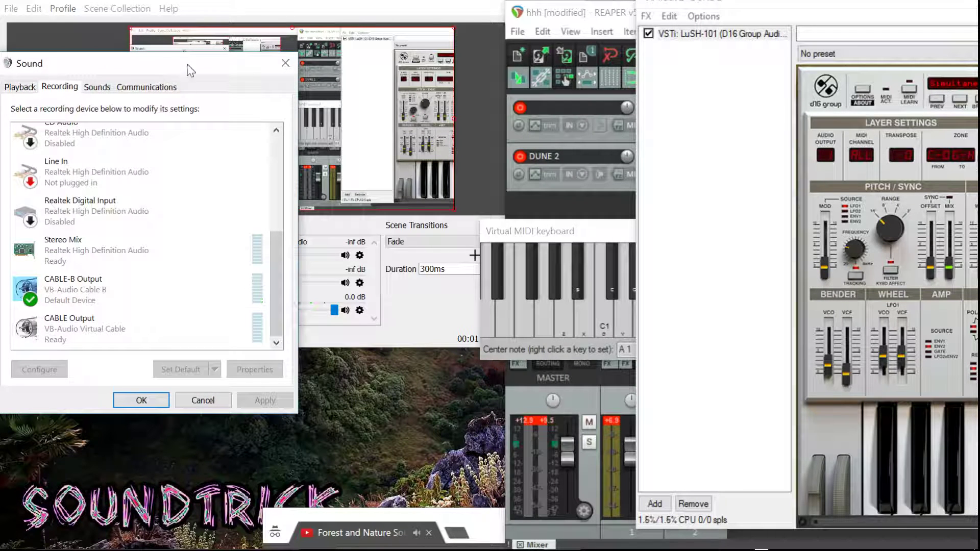
# Inspect the CABLE-B Input and CABLE Input playback devices, then the CABLE-B Output among the recording devices.
pyautogui.click(23, 91)
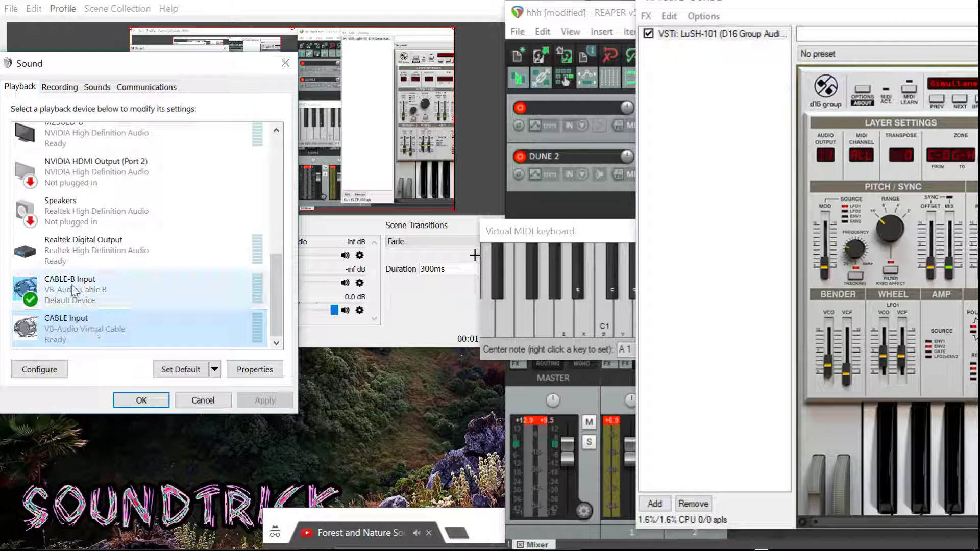
pyautogui.click(95, 288)
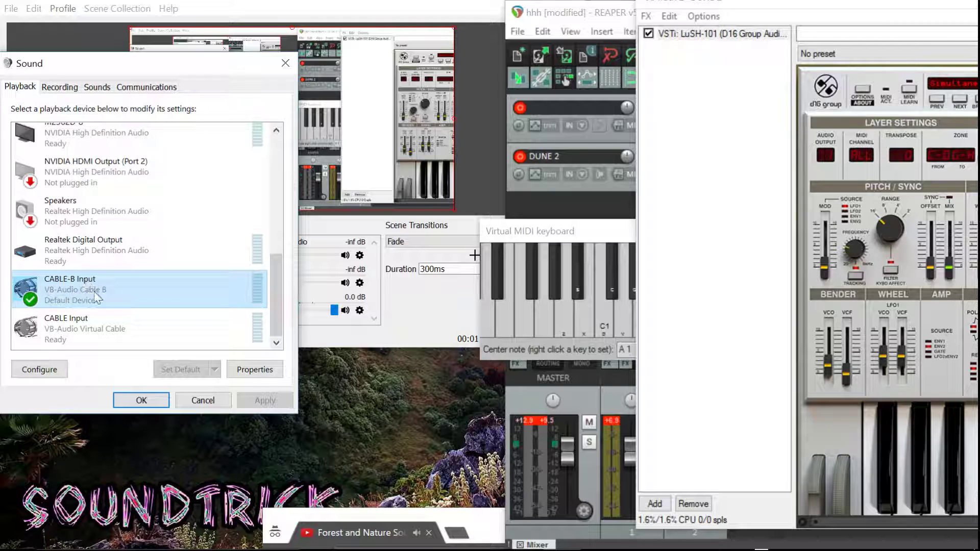
pyautogui.click(62, 325)
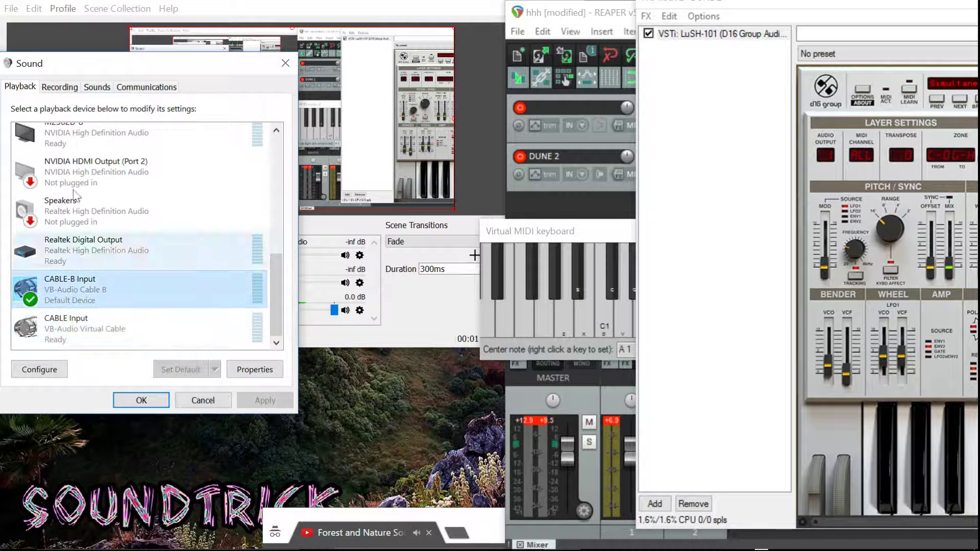
pyautogui.click(60, 86)
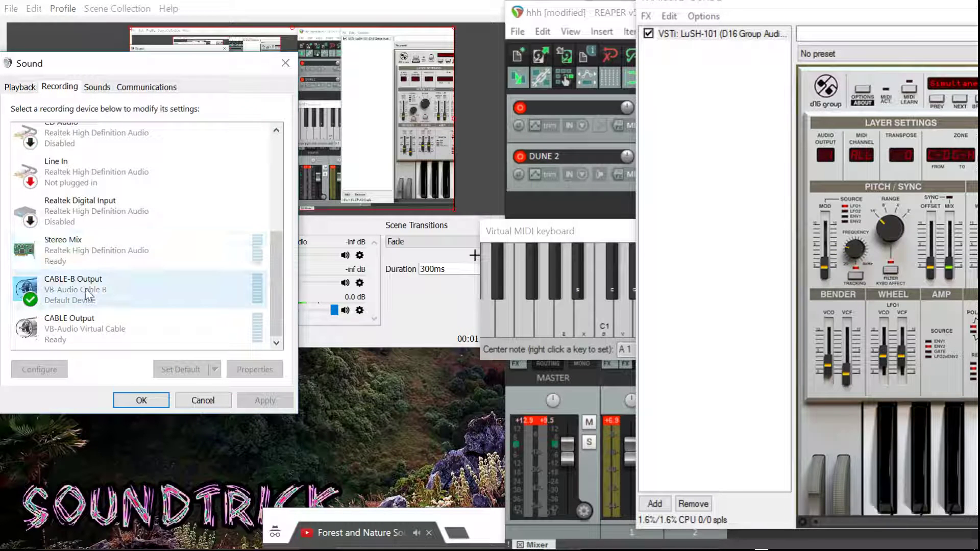
# Play LuSH-101 notes while checking the level meters of the CABLE-B recording and playback devices.
pyautogui.click(908, 457)
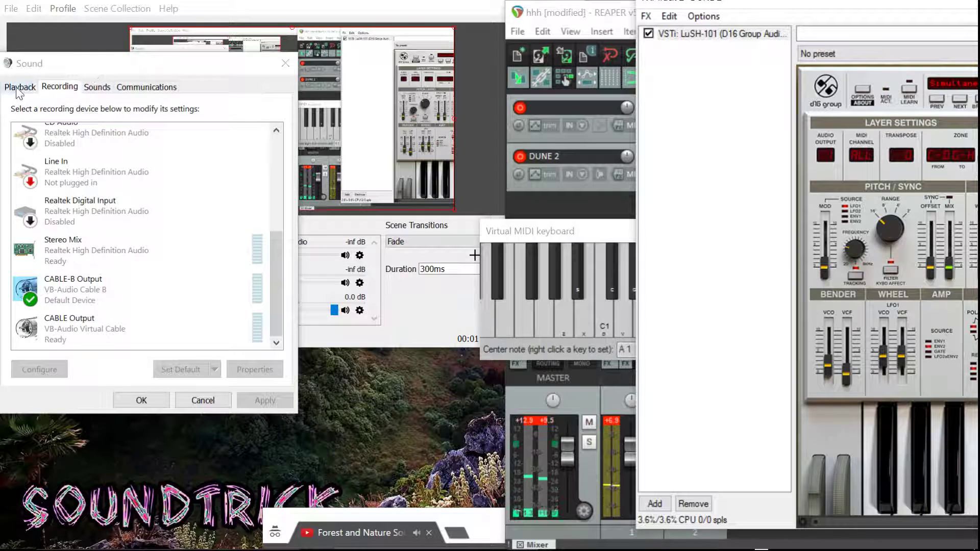
pyautogui.click(17, 87)
pyautogui.click(909, 436)
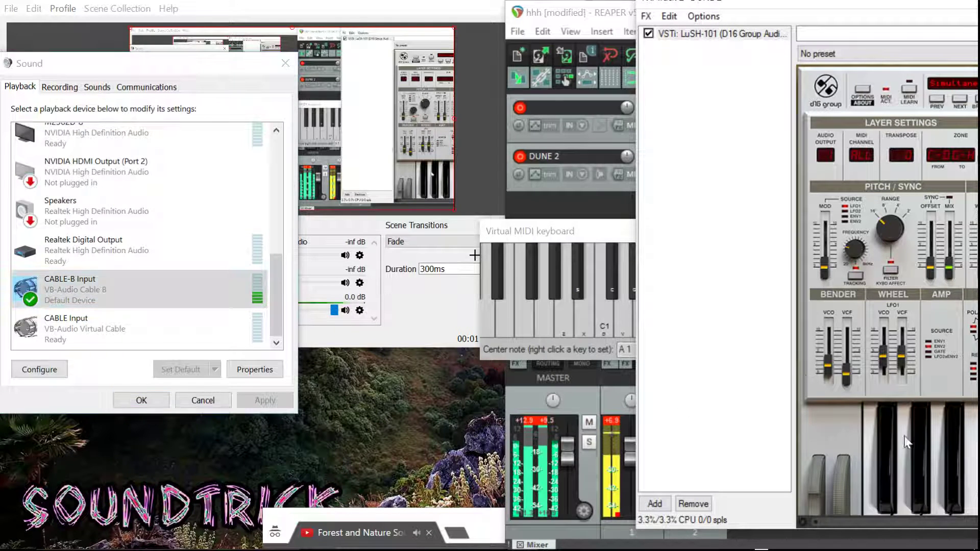
# Run the sound test twice on the CABLE-B Input playback device.
pyautogui.rightClick(92, 279)
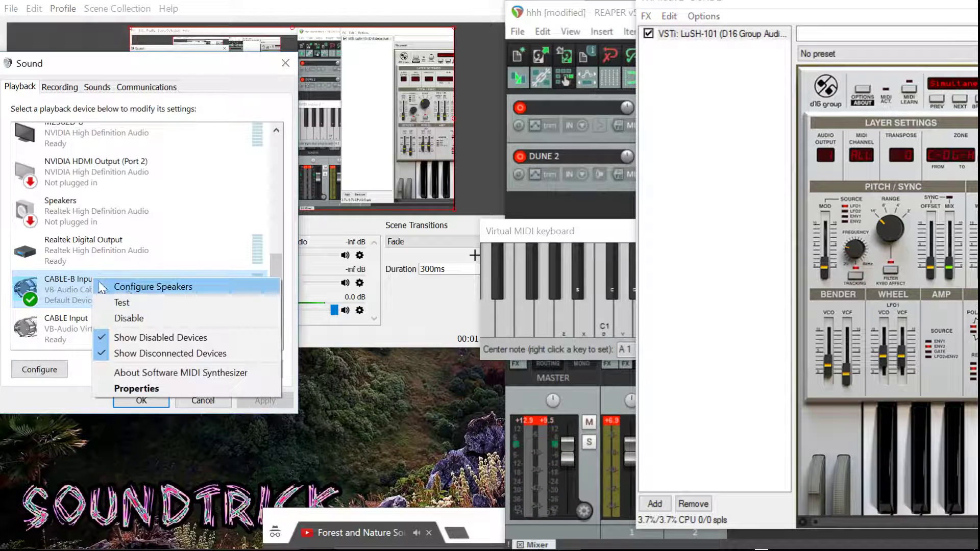
pyautogui.click(122, 303)
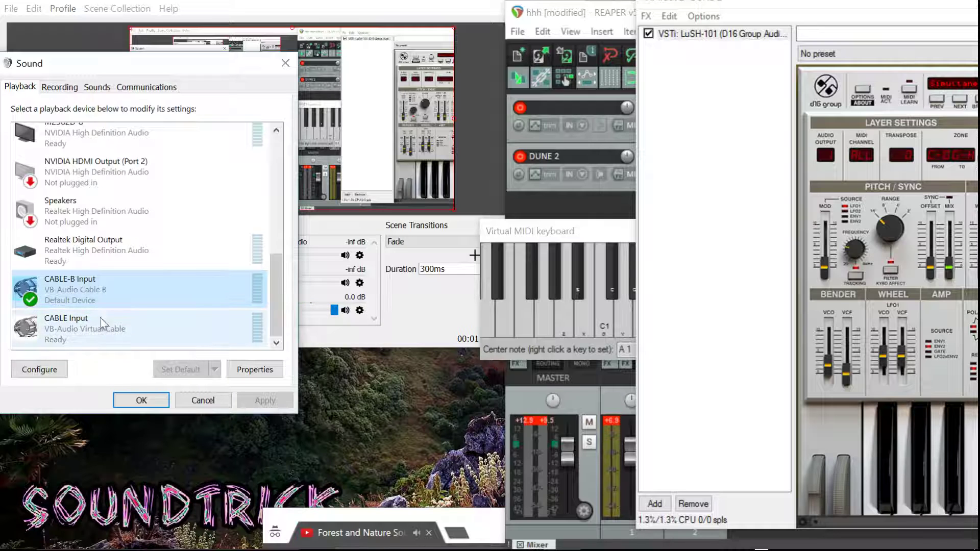
pyautogui.rightClick(48, 292)
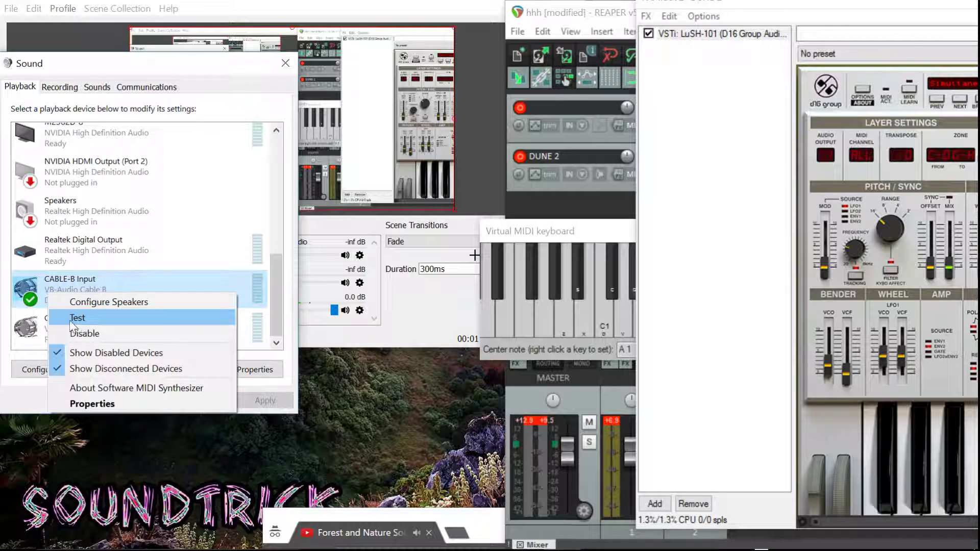
pyautogui.click(70, 321)
# Run another sound test on CABLE-B Input and check the CABLE-B Output meter among the recording devices.
pyautogui.click(57, 87)
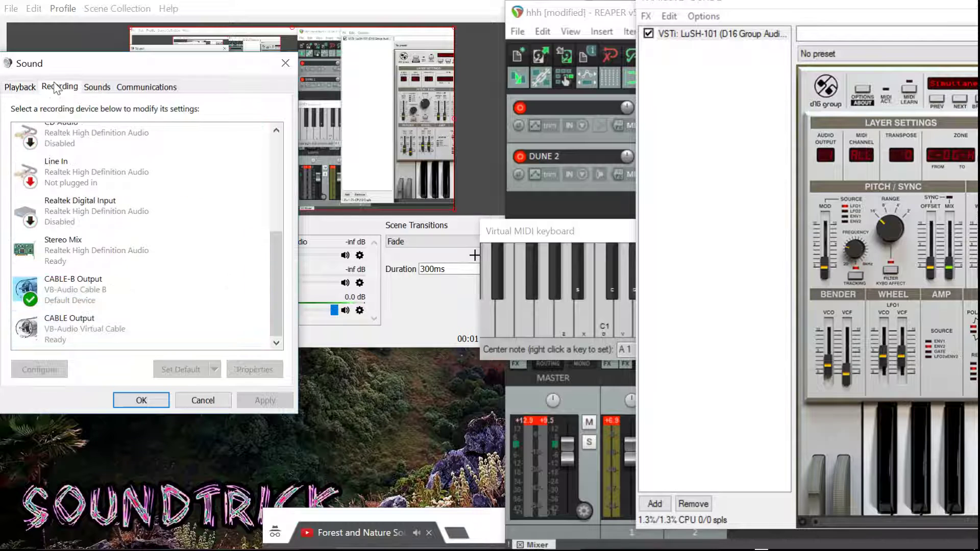
pyautogui.click(20, 88)
pyautogui.rightClick(66, 288)
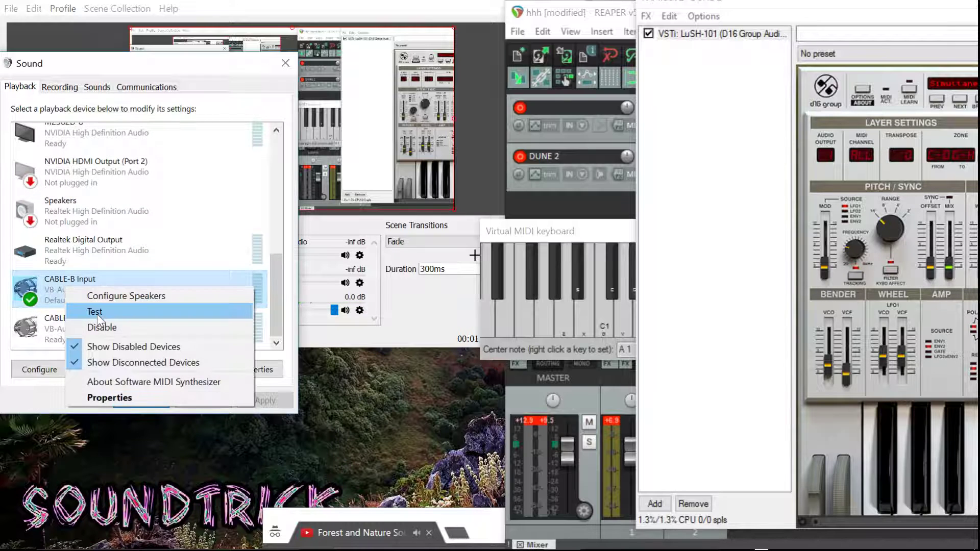
pyautogui.click(98, 316)
pyautogui.click(60, 87)
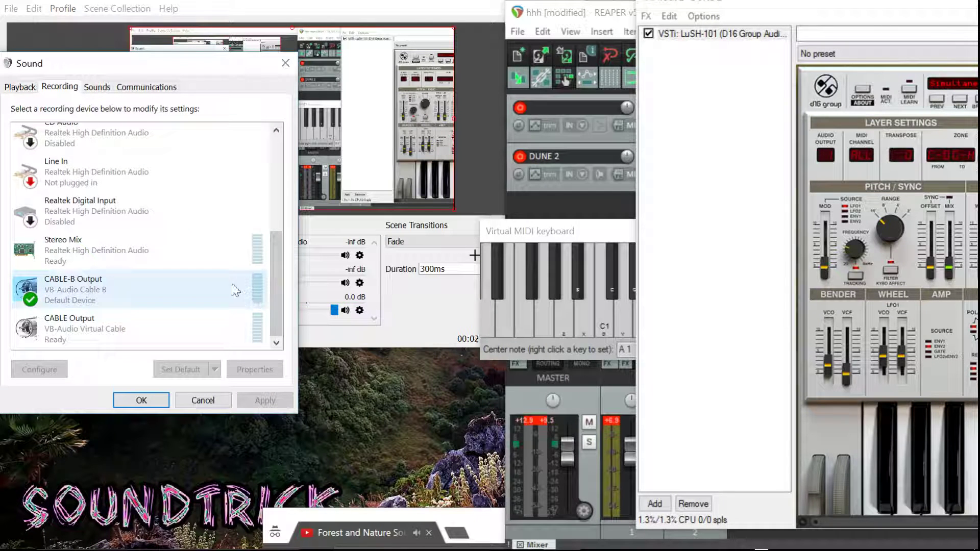
pyautogui.click(31, 92)
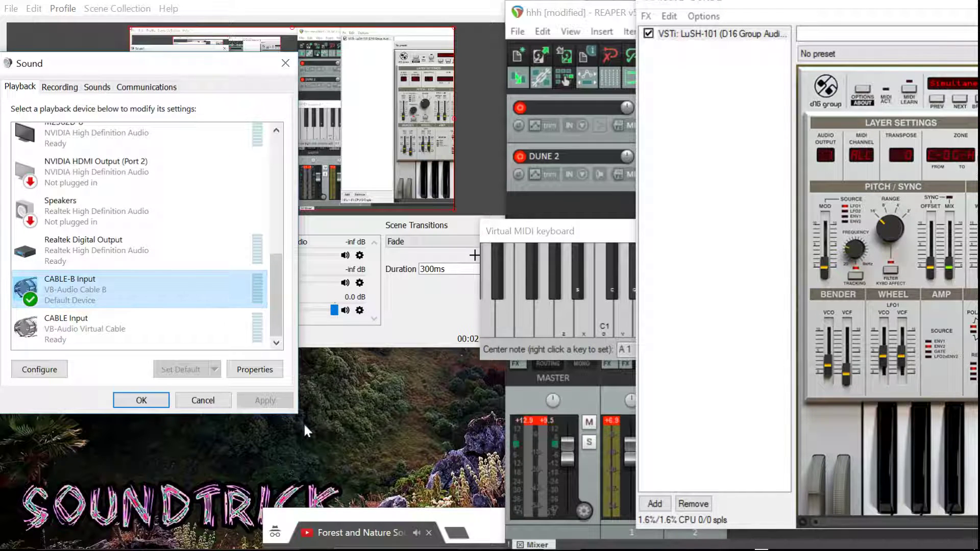
# Mute the Forest and Nature browser tab and test the CABLE-B Input playback device without the browser audio.
pyautogui.rightClick(346, 533)
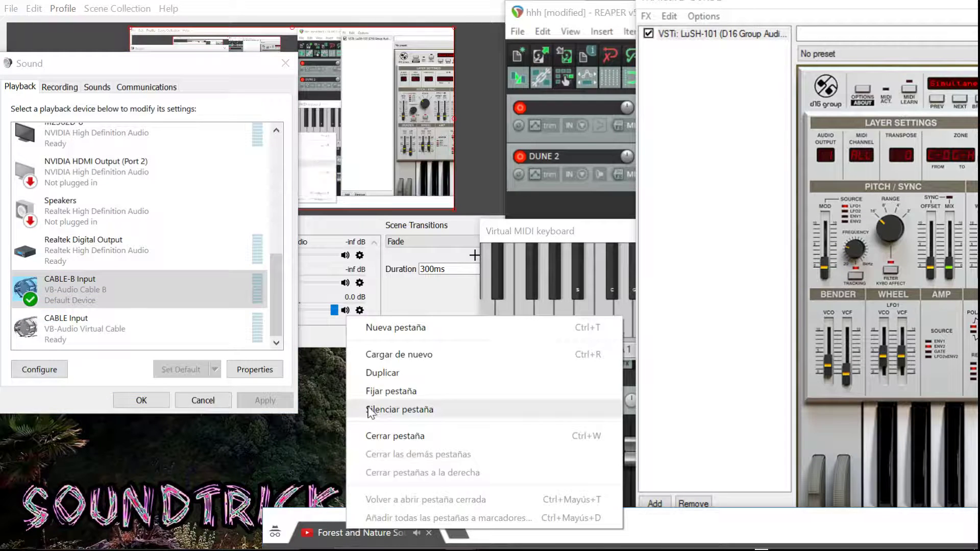
pyautogui.click(368, 408)
pyautogui.rightClick(63, 286)
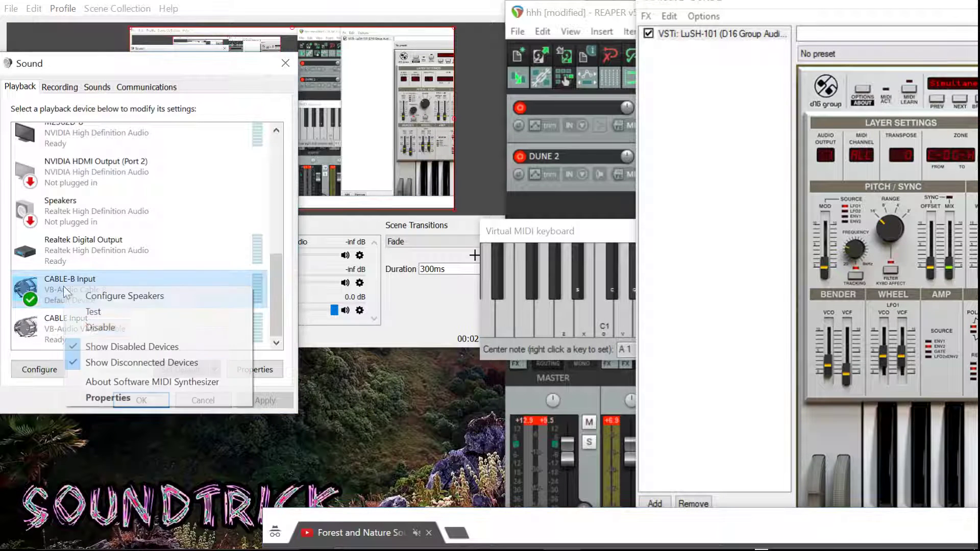
pyautogui.click(88, 316)
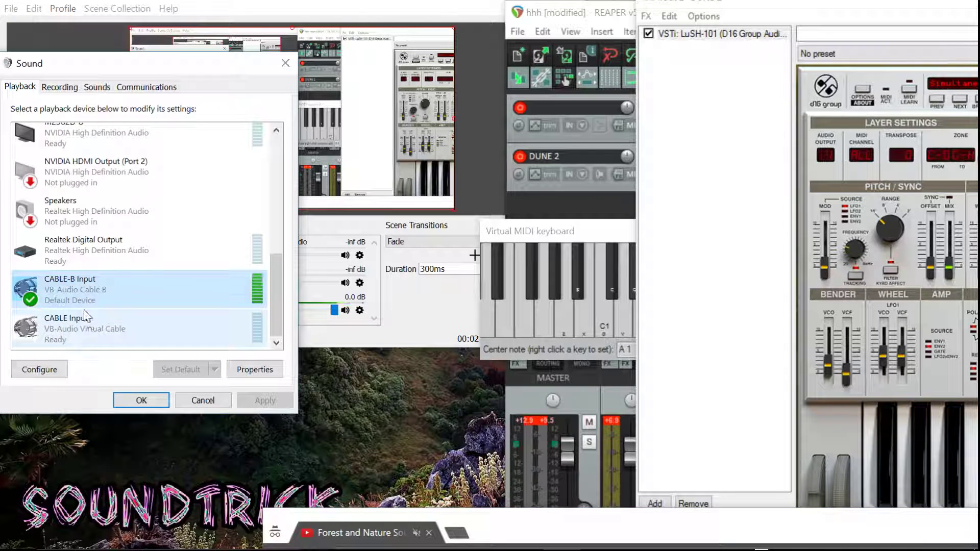
# Run the sound test on CABLE-B Input and watch the CABLE-B Output level meter among the recording devices.
pyautogui.rightClick(66, 287)
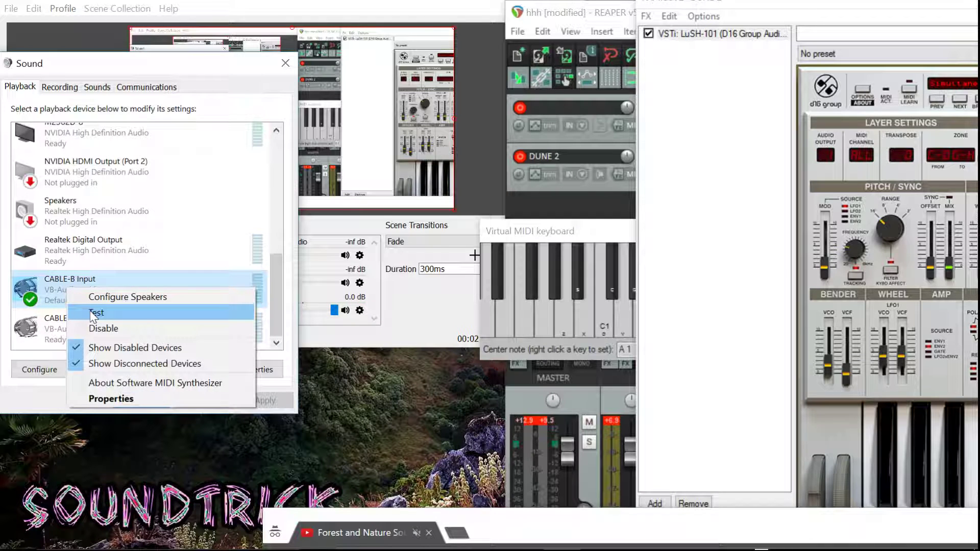
pyautogui.click(95, 313)
pyautogui.click(59, 87)
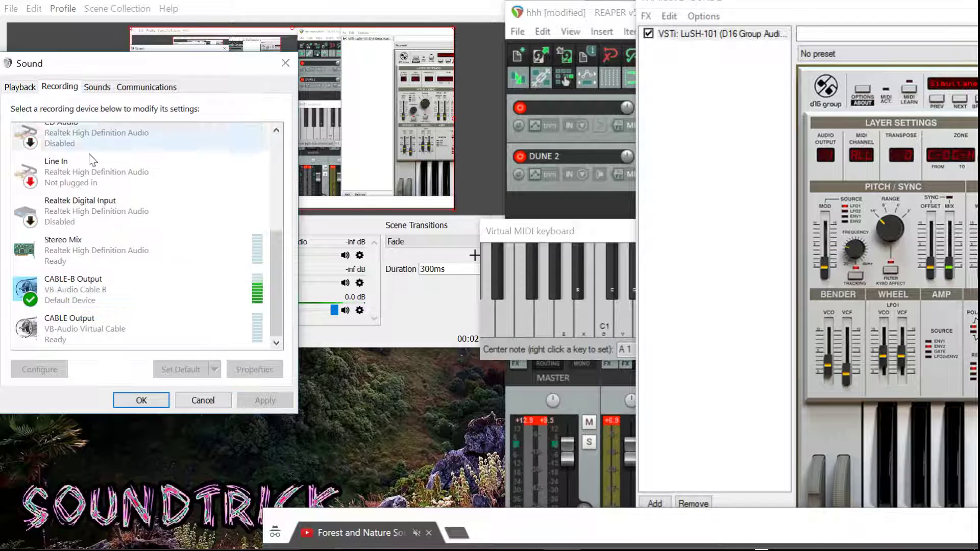
pyautogui.click(244, 293)
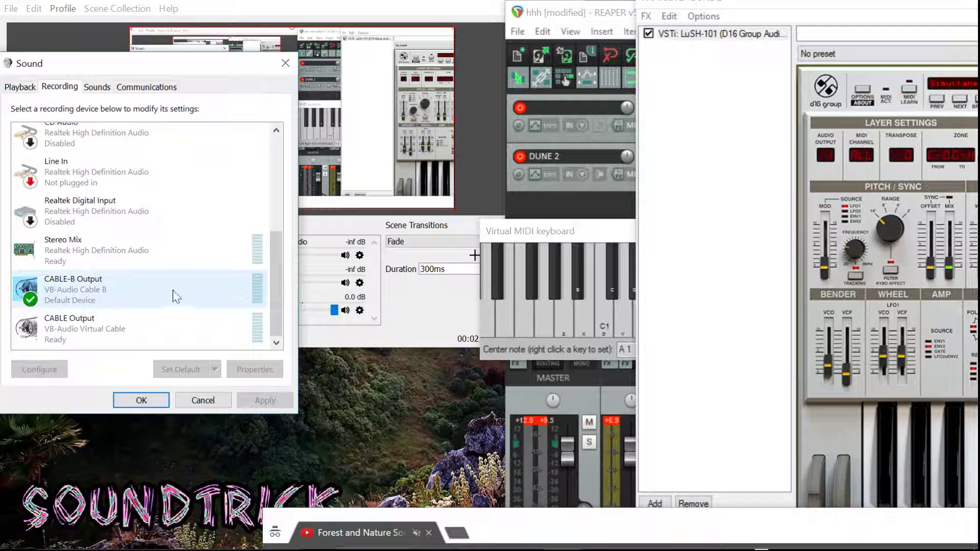
# Play LuSH-101 notes while comparing the level meters of CABLE-B Output under recording and CABLE-B Input under playback.
pyautogui.click(21, 88)
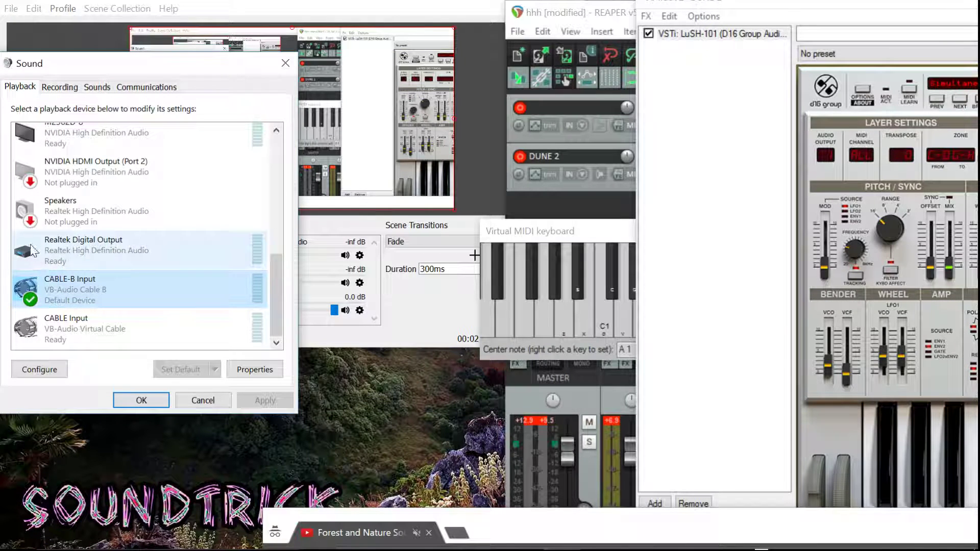
pyautogui.click(54, 89)
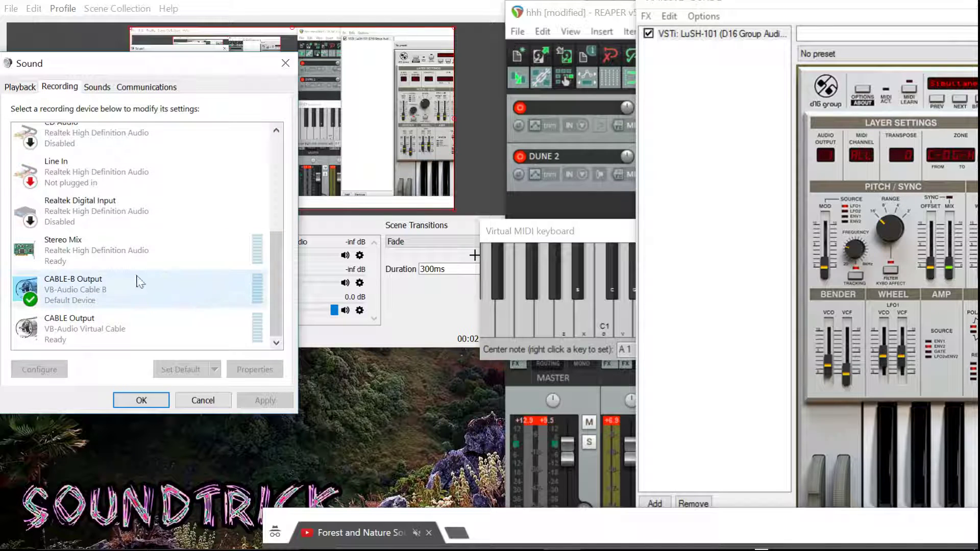
pyautogui.click(916, 453)
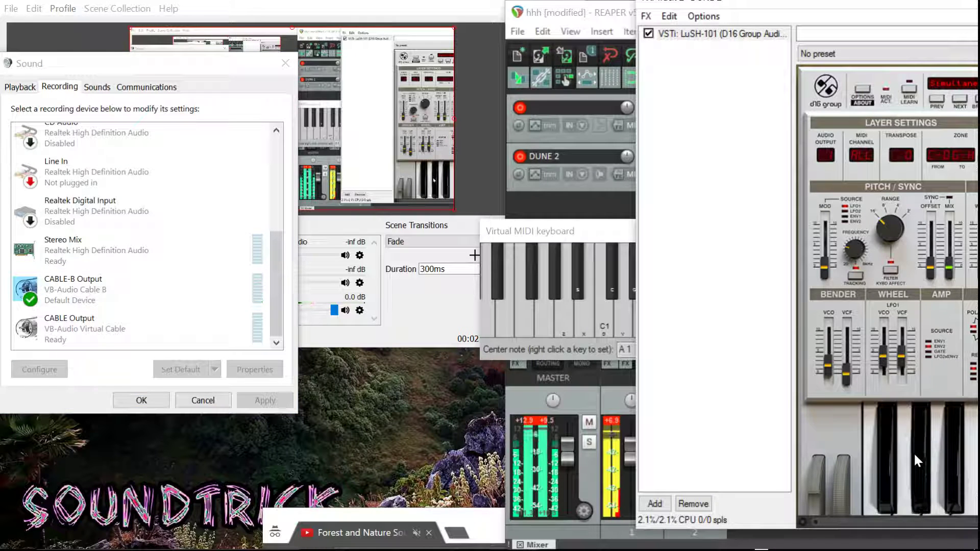
pyautogui.click(16, 86)
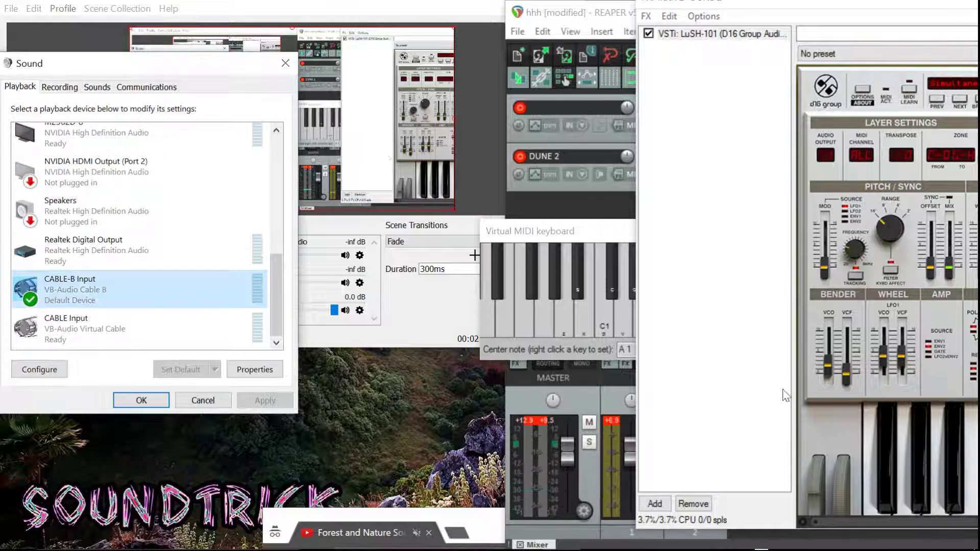
pyautogui.click(900, 430)
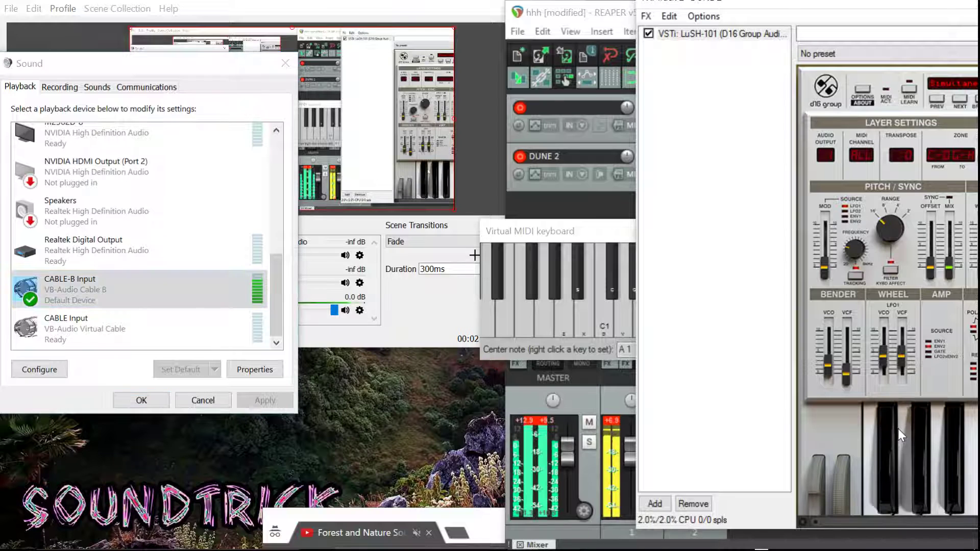
pyautogui.click(898, 429)
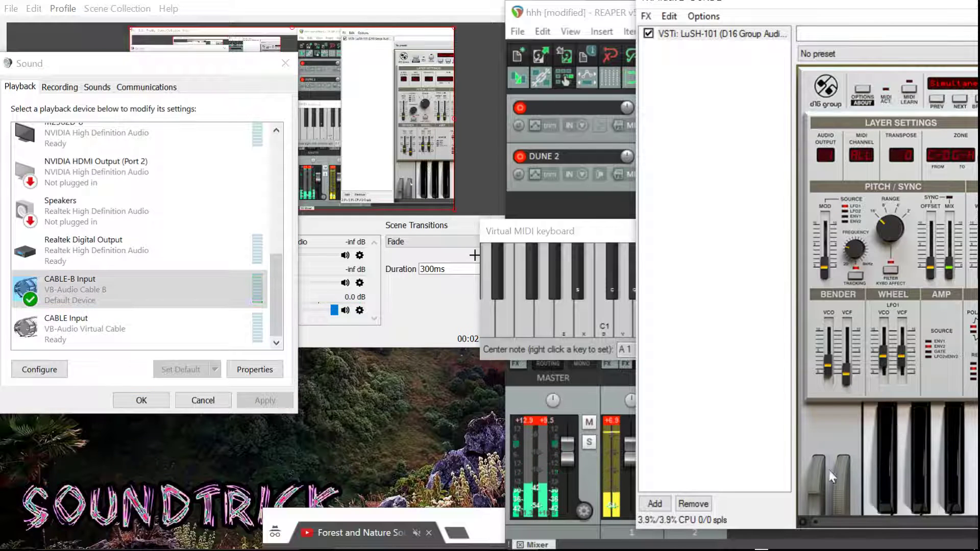
pyautogui.click(132, 282)
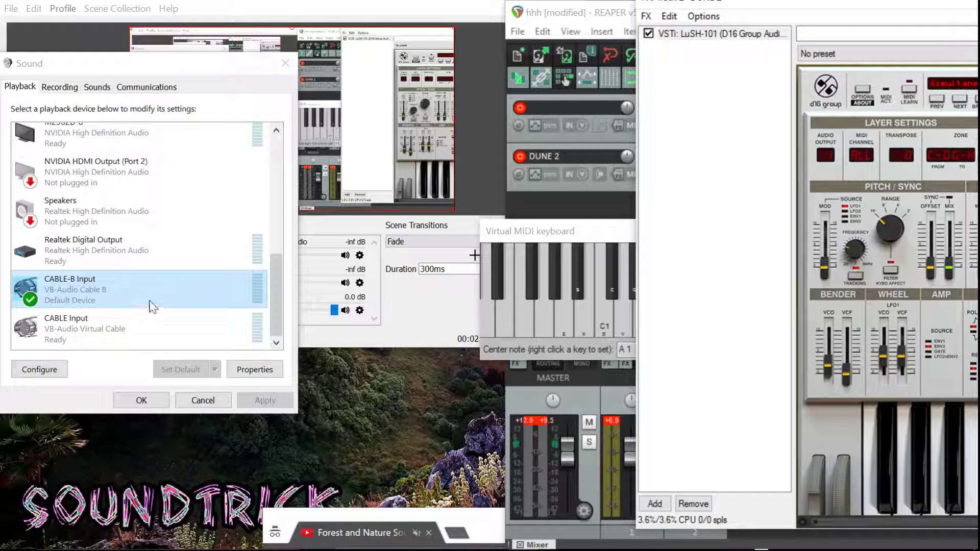
# Review the CABLE-B Output recording device and look through the full list of playback devices, including the Digidesign Mbox 2 Pro outputs.
pyautogui.click(53, 85)
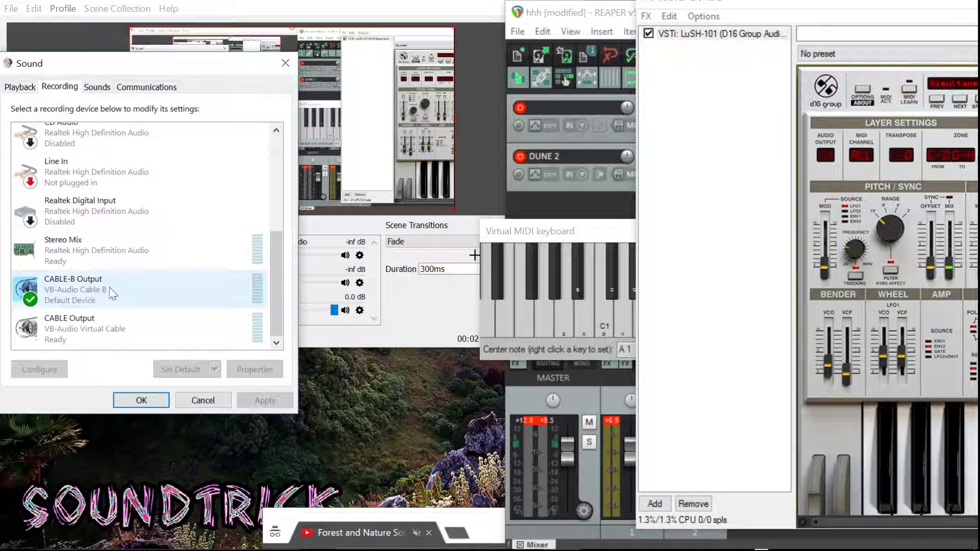
pyautogui.click(15, 88)
pyautogui.moveTo(276, 266); pyautogui.dragTo(286, 154)
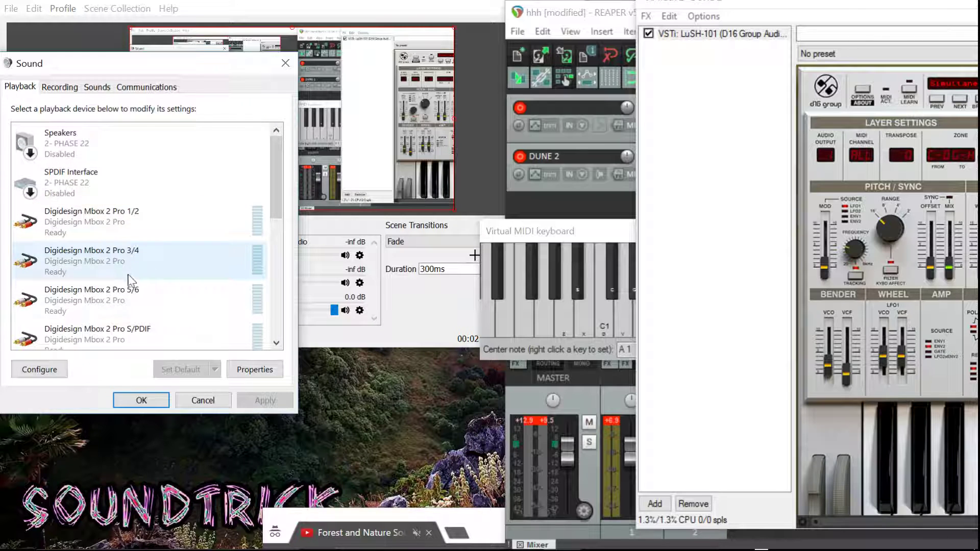
pyautogui.moveTo(274, 204); pyautogui.dragTo(286, 279)
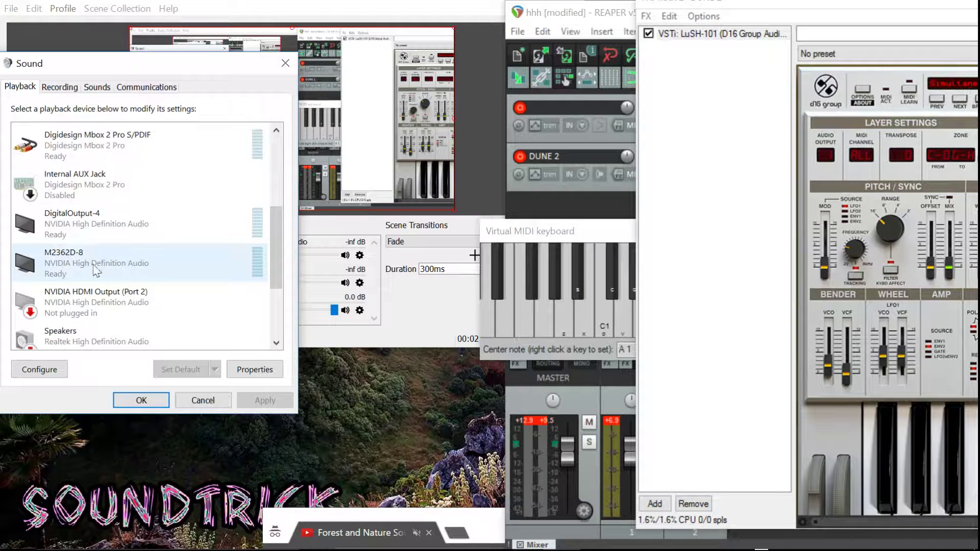
pyautogui.moveTo(275, 242); pyautogui.dragTo(266, 176)
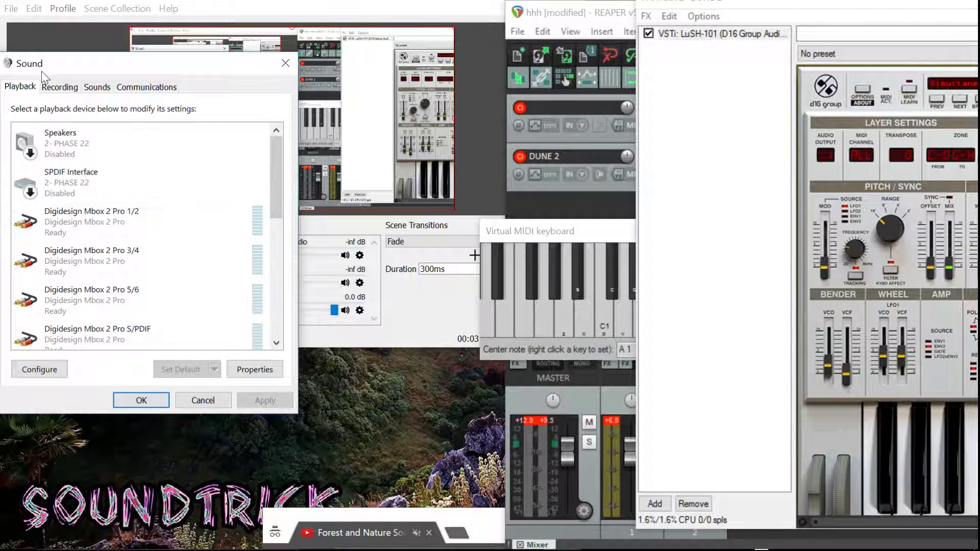
# Select the CABLE-B Output recording device and watch its level meter while playing LuSH-101 notes.
pyautogui.click(60, 87)
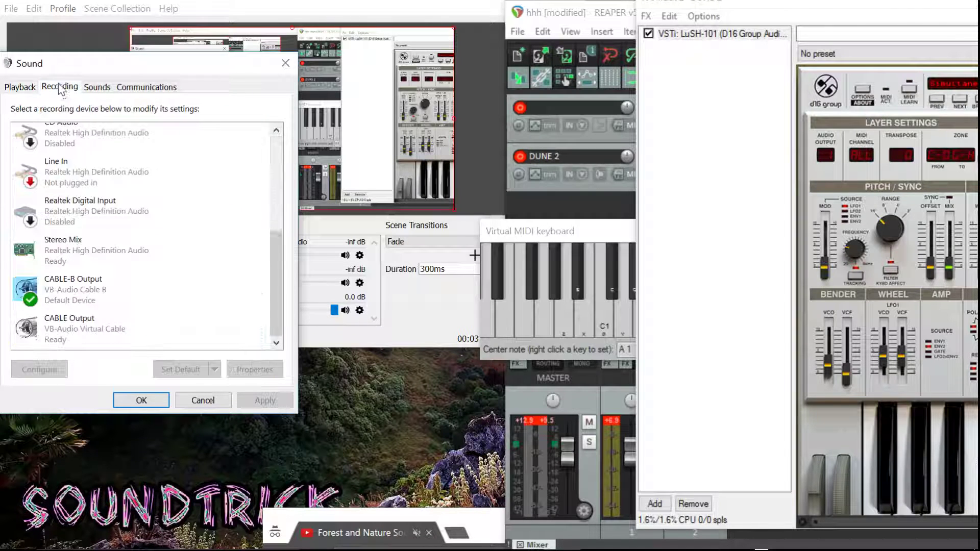
pyautogui.rightClick(127, 290)
pyautogui.click(81, 287)
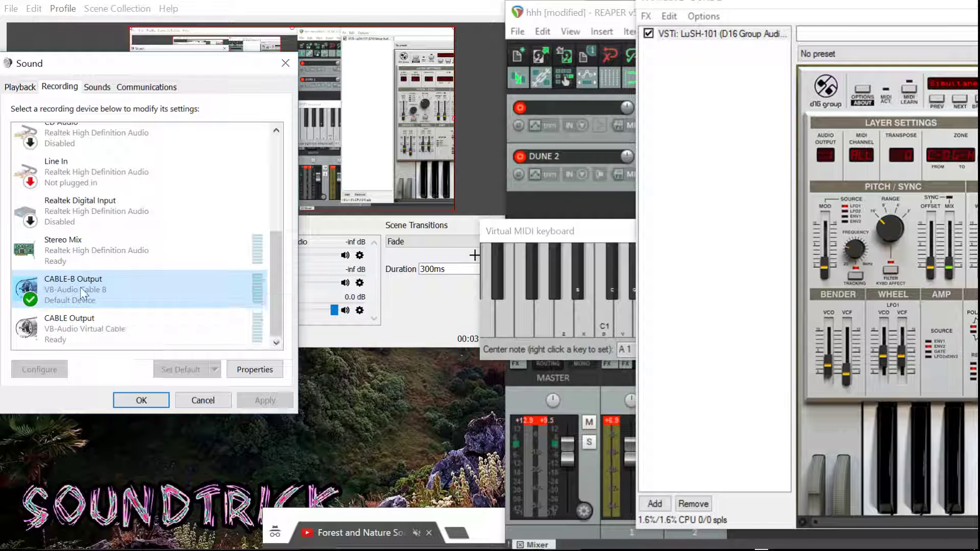
pyautogui.click(918, 446)
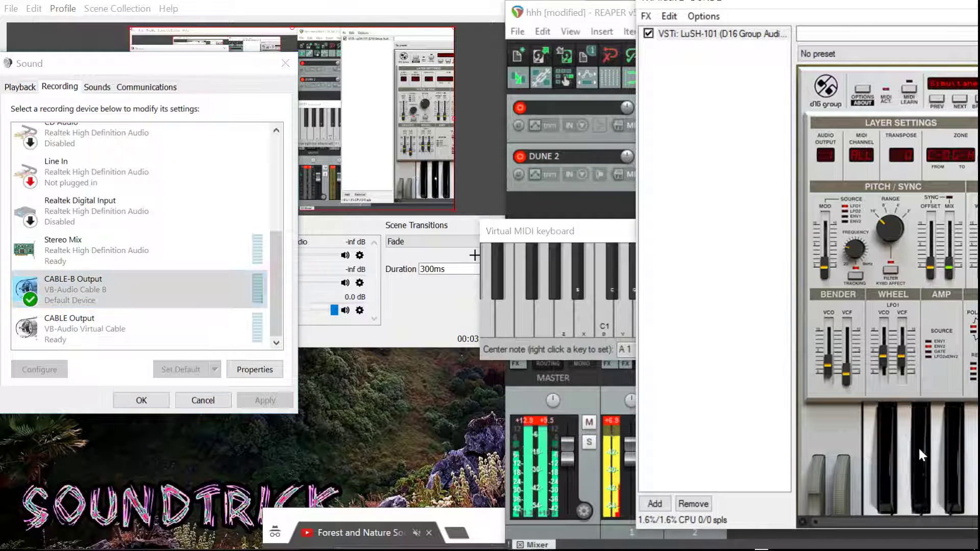
pyautogui.click(918, 447)
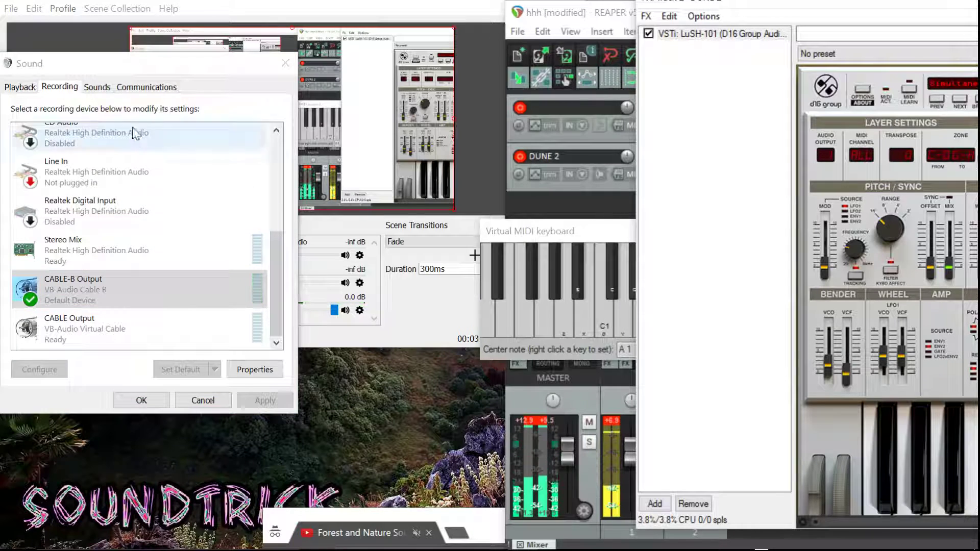
# Play several LuSH-101 notes while watching the Digidesign Mbox 2 Pro 1/2 playback meter.
pyautogui.click(20, 86)
pyautogui.click(915, 444)
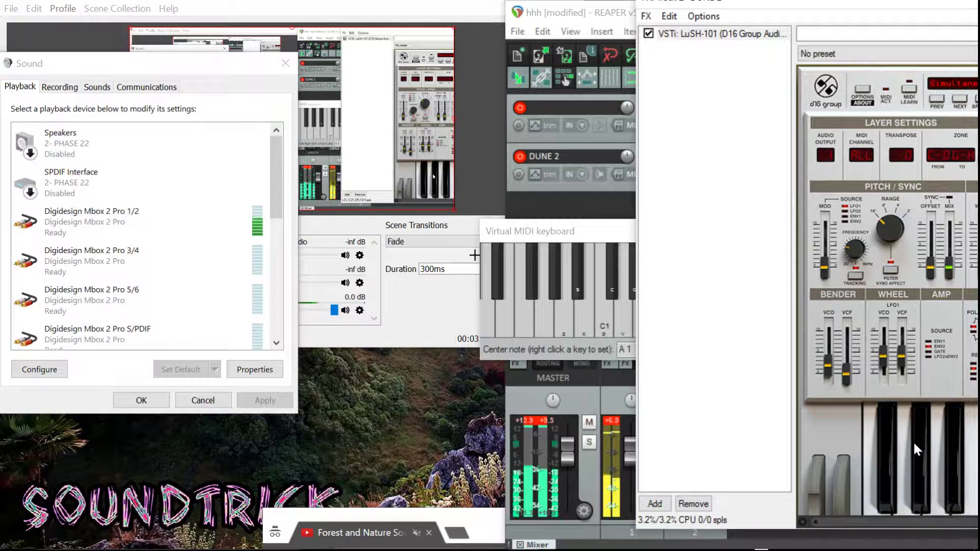
pyautogui.click(915, 443)
pyautogui.click(915, 443)
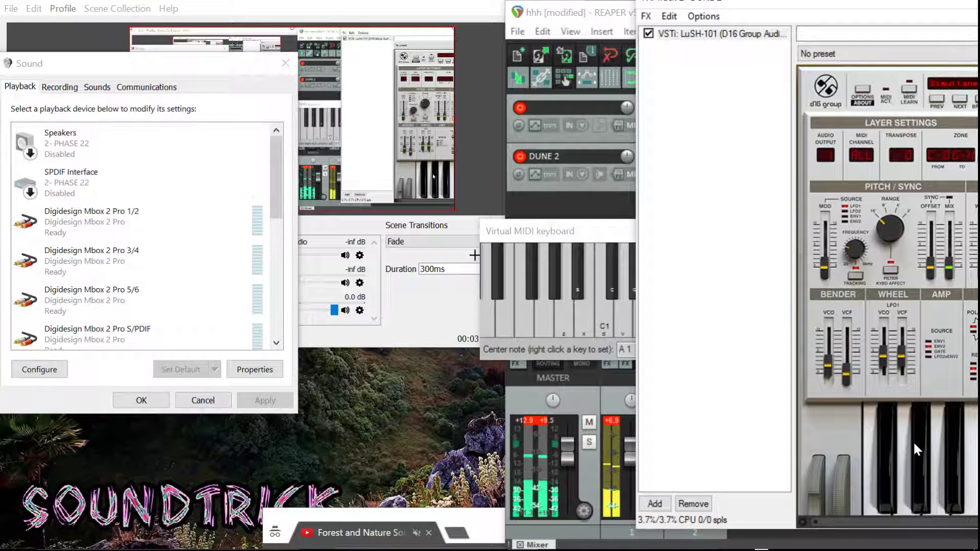
pyautogui.click(915, 443)
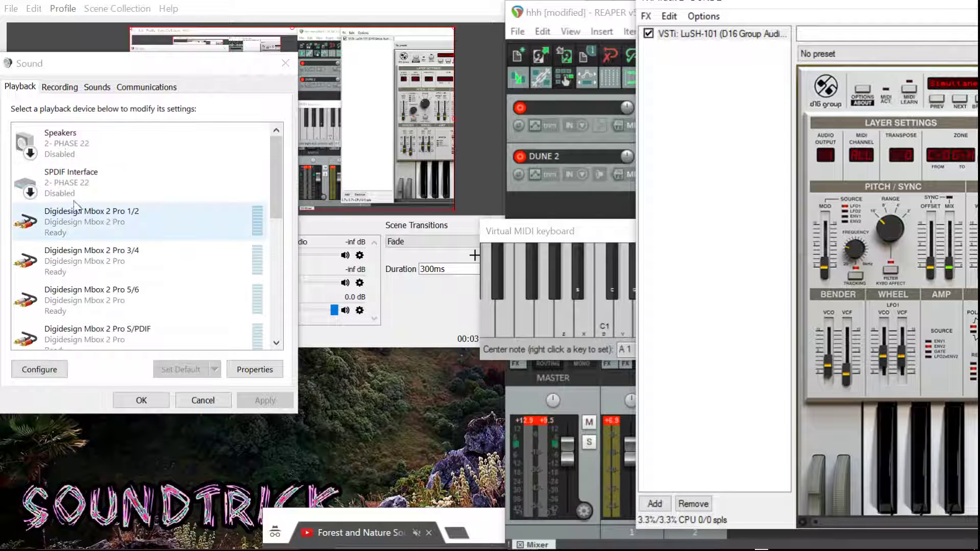
# Set the CABLE-B Output recording device to be listened to through Digidesign Mbox 2 Pro 3/4.
pyautogui.click(60, 87)
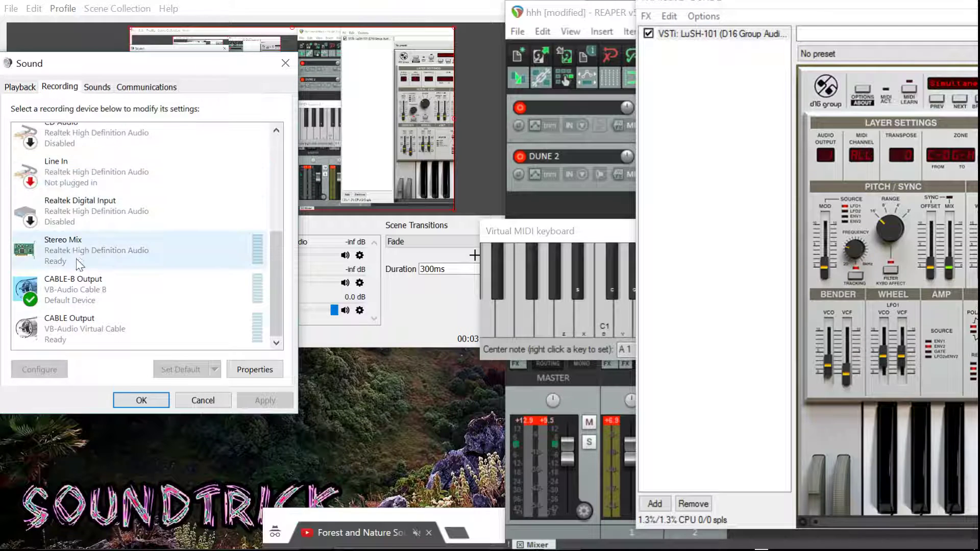
pyautogui.rightClick(99, 294)
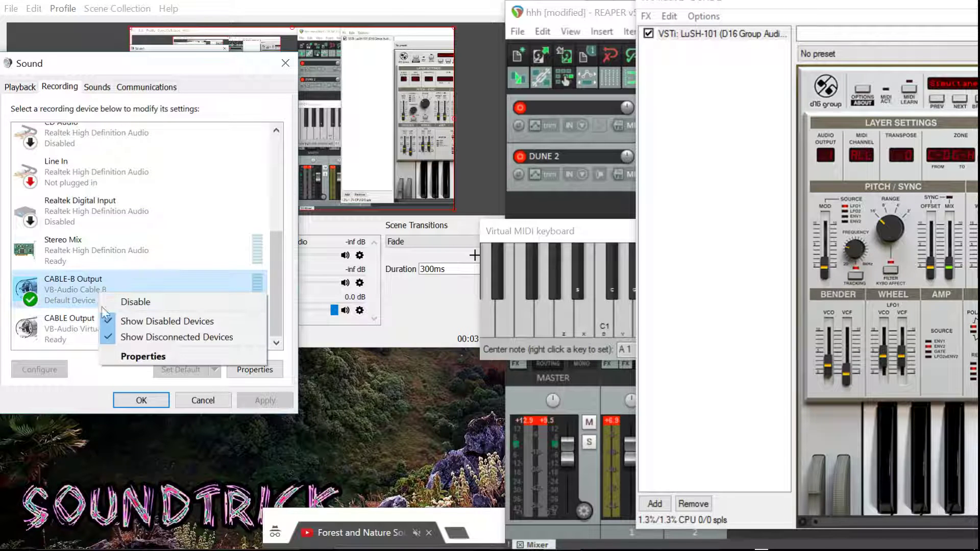
pyautogui.click(138, 357)
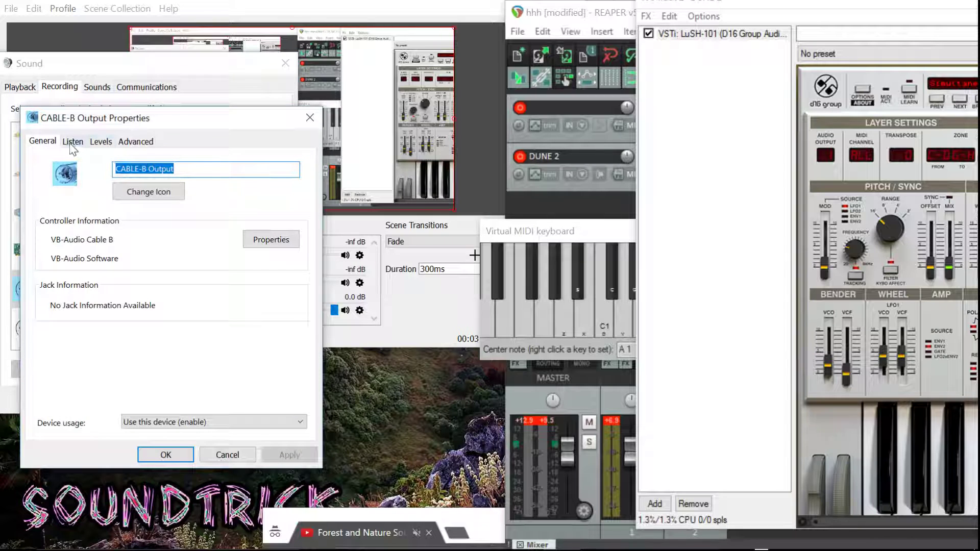
pyautogui.click(72, 142)
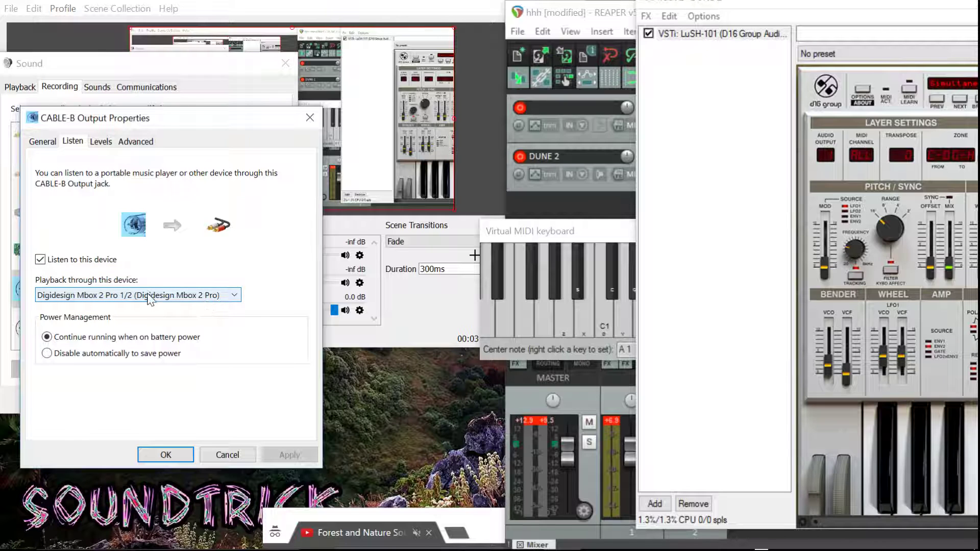
pyautogui.moveTo(61, 118); pyautogui.dragTo(222, 57)
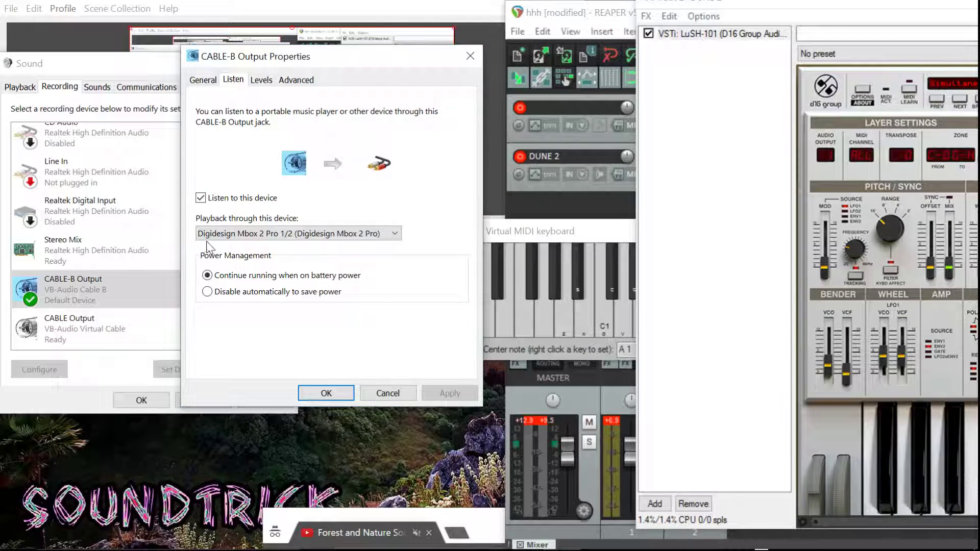
pyautogui.click(286, 236)
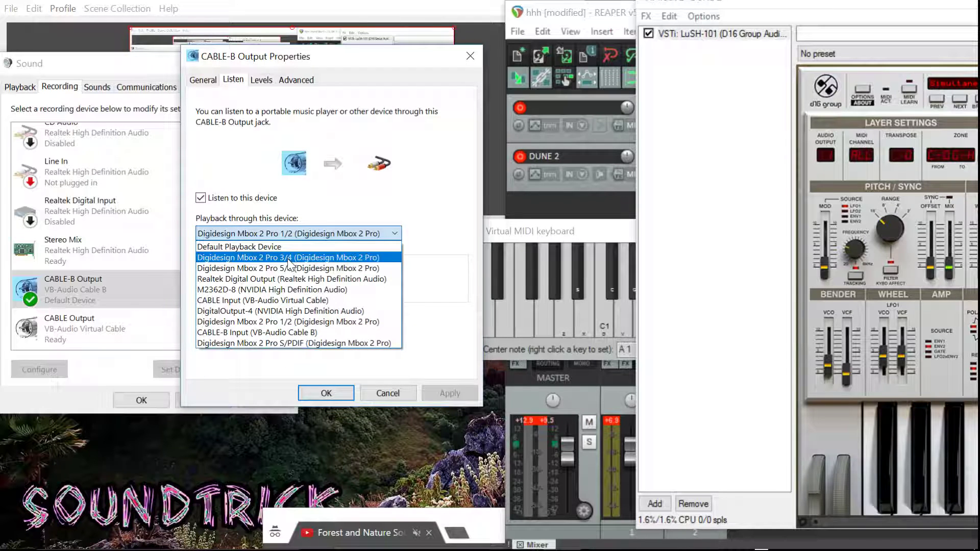
pyautogui.click(290, 258)
pyautogui.click(327, 392)
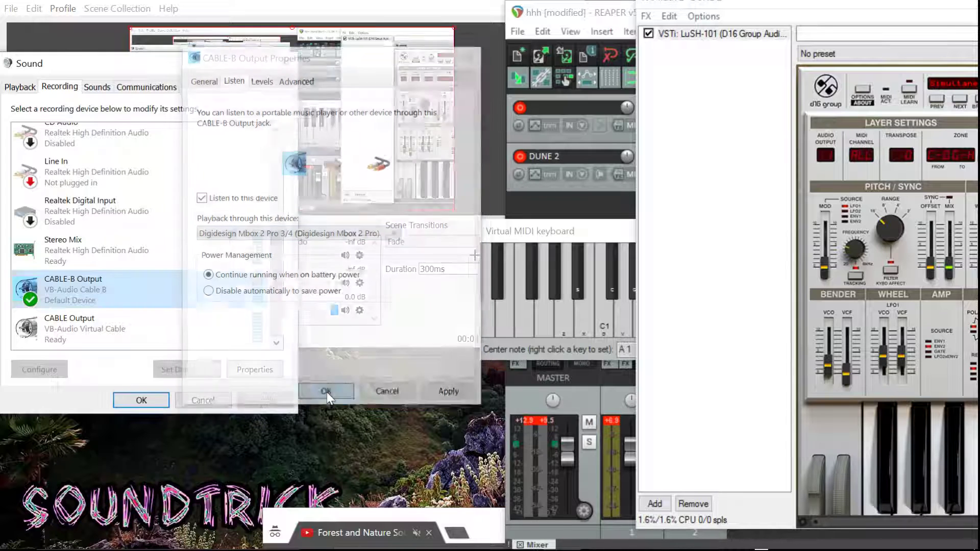
# Select the Digidesign Mbox 2 Pro 3/4 playback device and watch its meter while playing LuSH-101 notes.
pyautogui.click(32, 92)
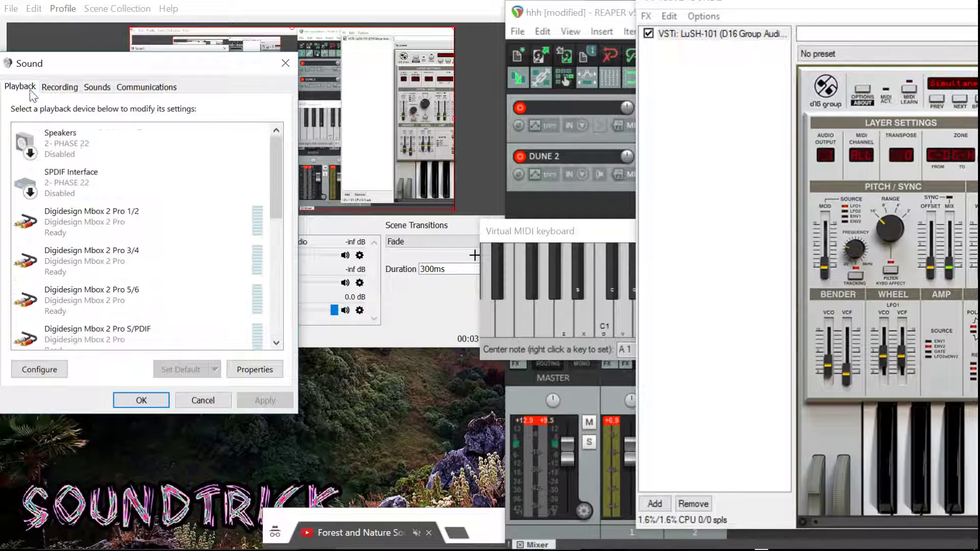
pyautogui.click(149, 265)
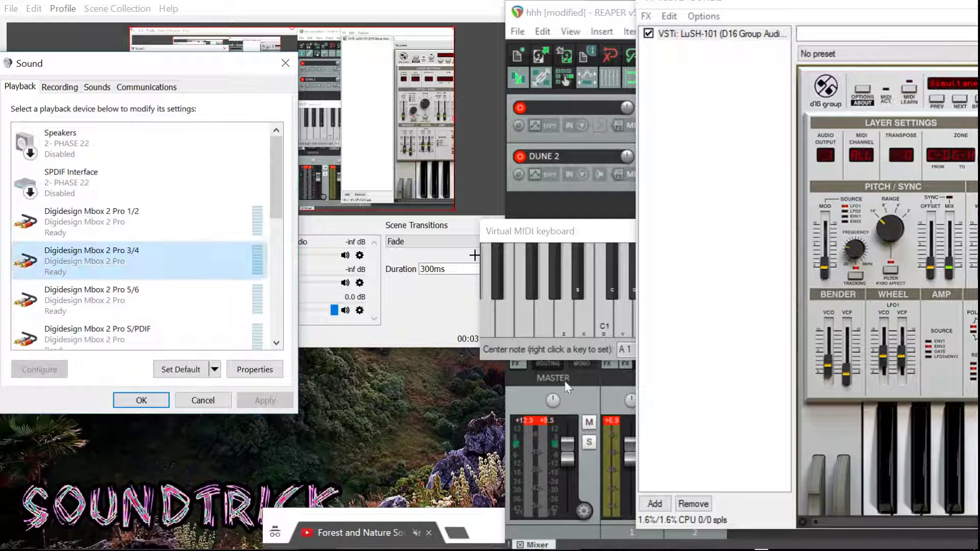
pyautogui.click(917, 443)
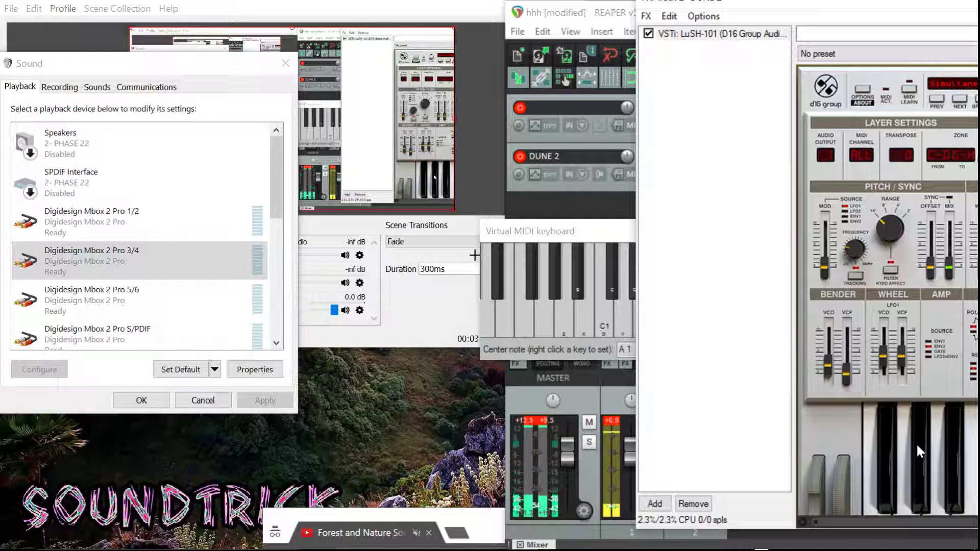
pyautogui.click(917, 444)
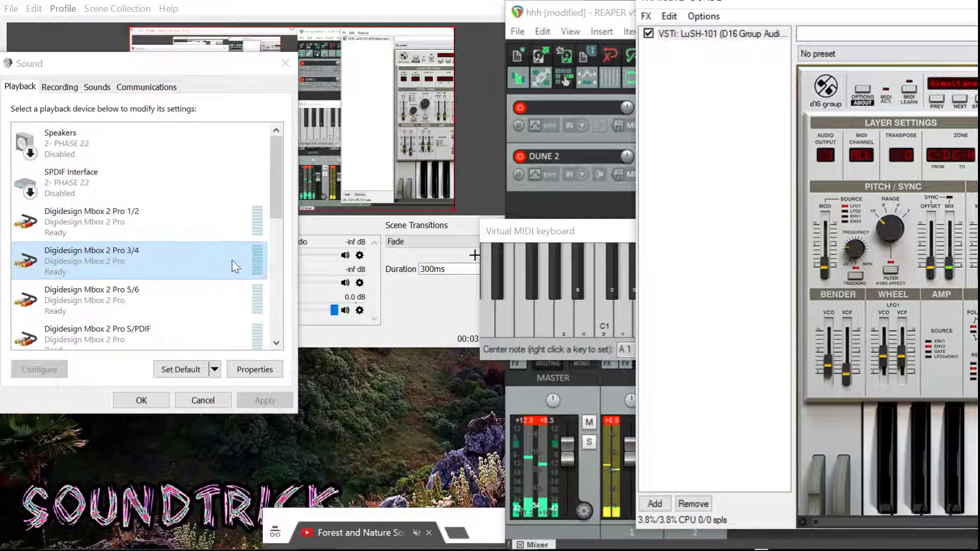
# Route listening for the CABLE-B Output recording device through Digidesign Mbox 2 Pro 5/6.
pyautogui.click(60, 87)
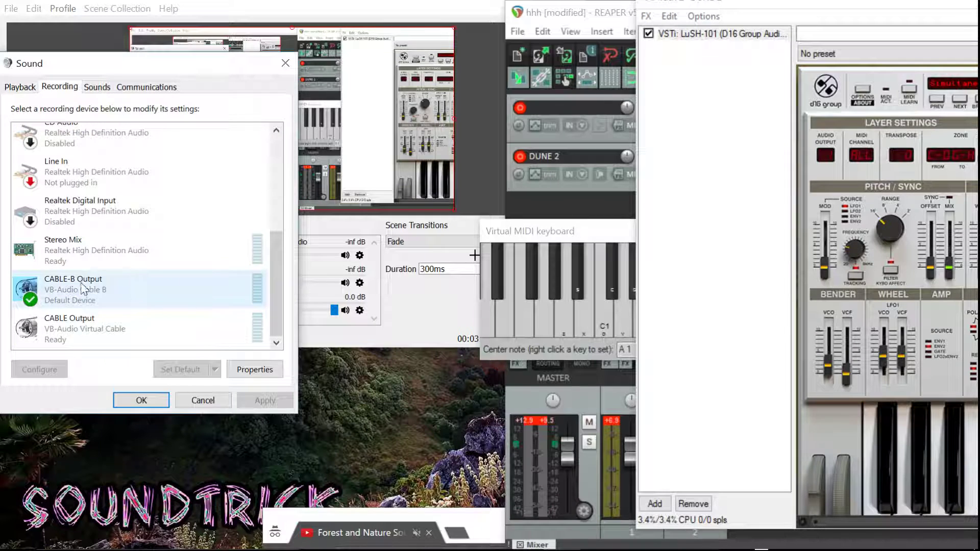
pyautogui.rightClick(119, 304)
pyautogui.click(153, 356)
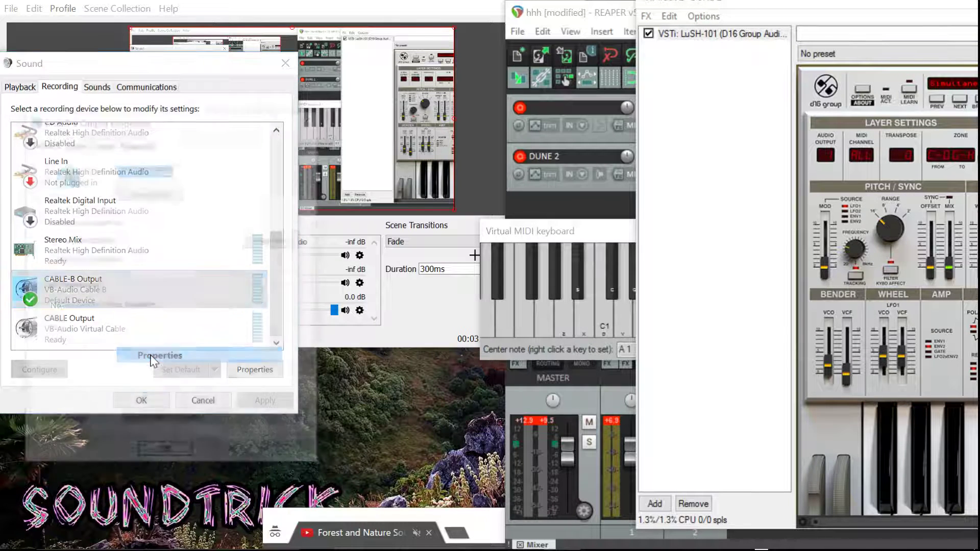
pyautogui.click(72, 141)
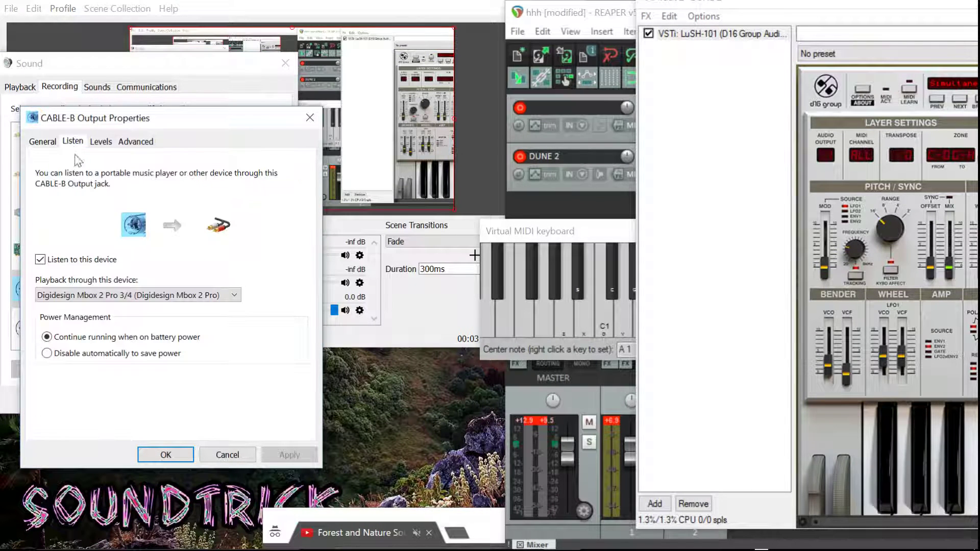
pyautogui.click(85, 293)
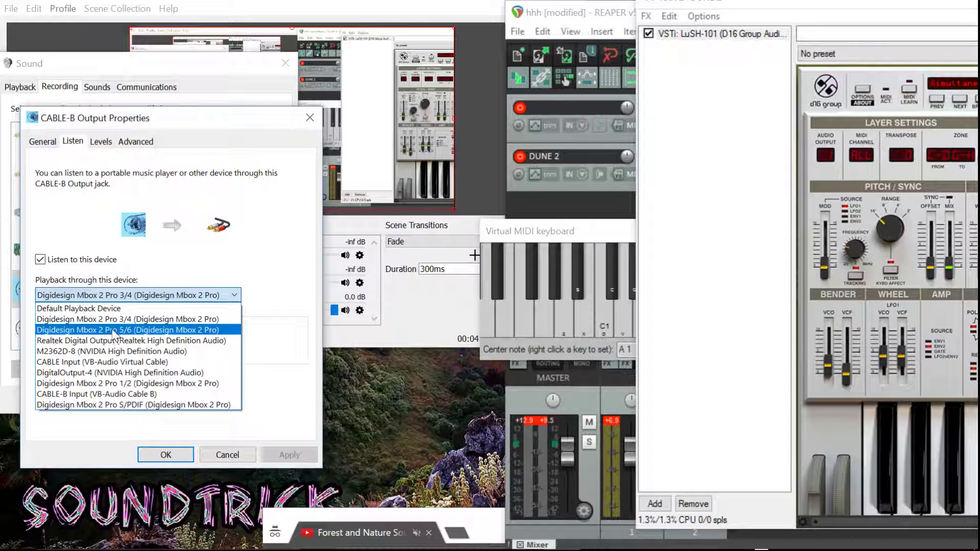
pyautogui.click(110, 334)
pyautogui.click(164, 454)
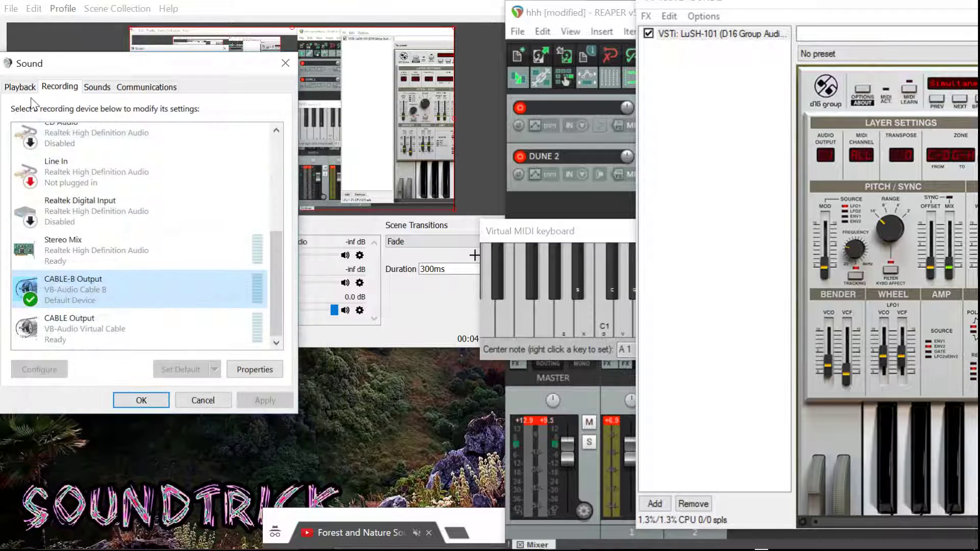
# Select the Digidesign Mbox 2 Pro 5/6 playback device and watch its meter while playing LuSH-101 notes.
pyautogui.click(22, 89)
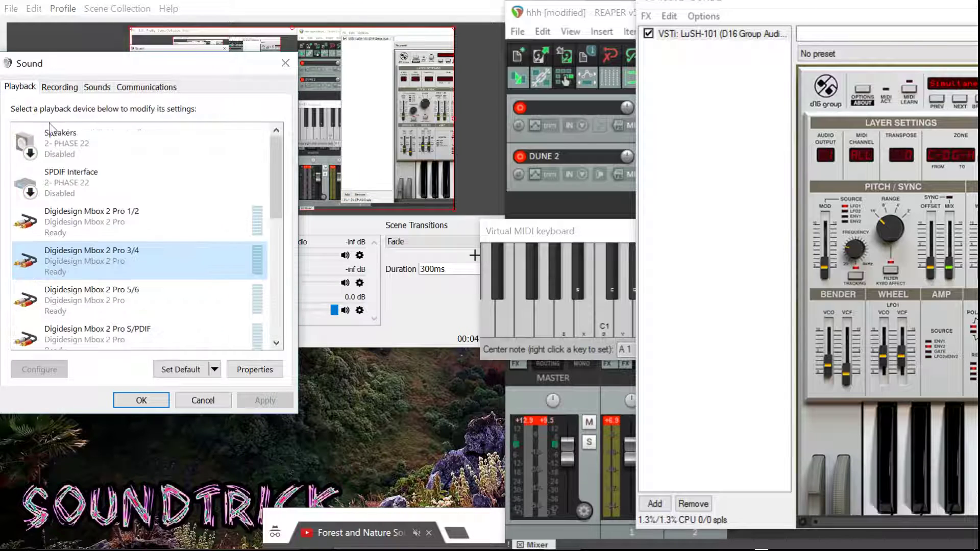
pyautogui.click(112, 304)
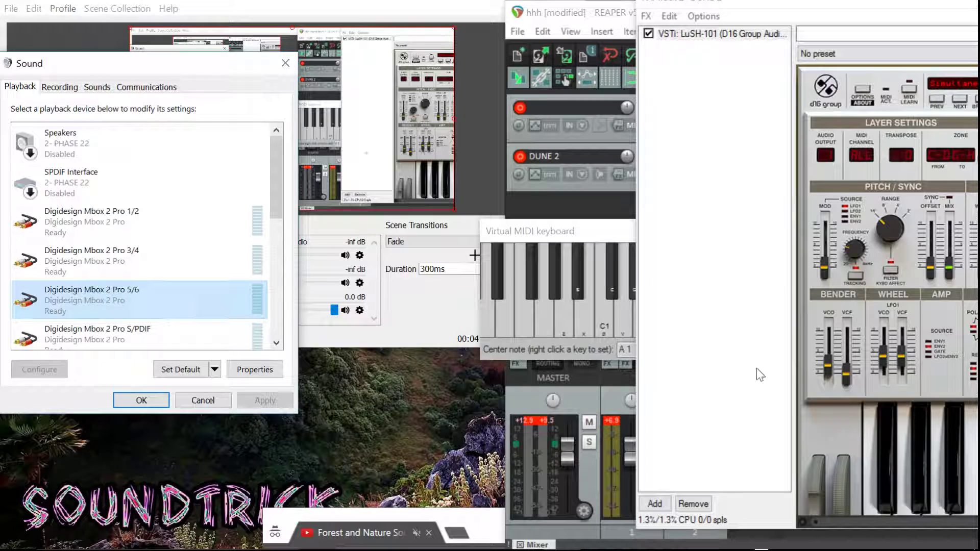
pyautogui.click(918, 445)
pyautogui.click(918, 446)
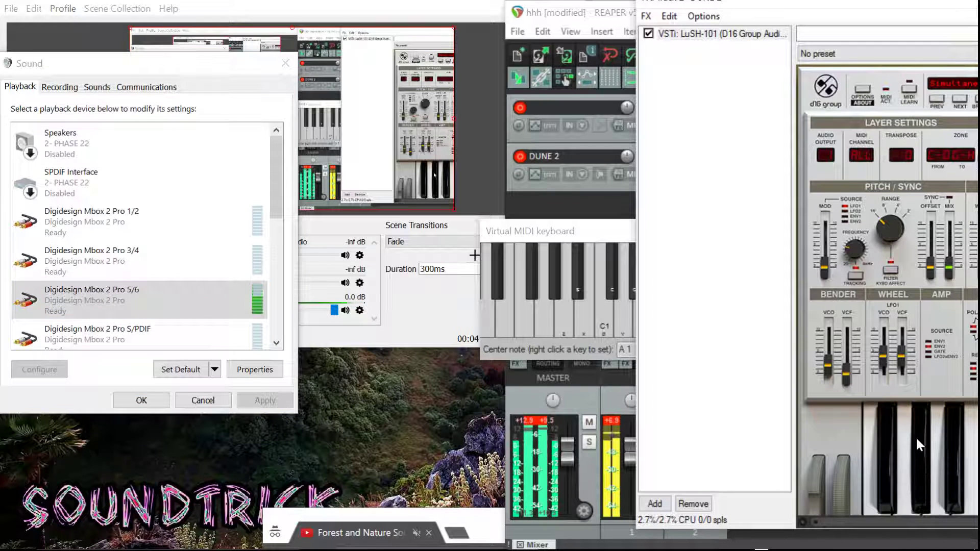
# Change the CABLE-B Output listening device to M2362D-8 (NVIDIA High Definition Audio).
pyautogui.click(60, 88)
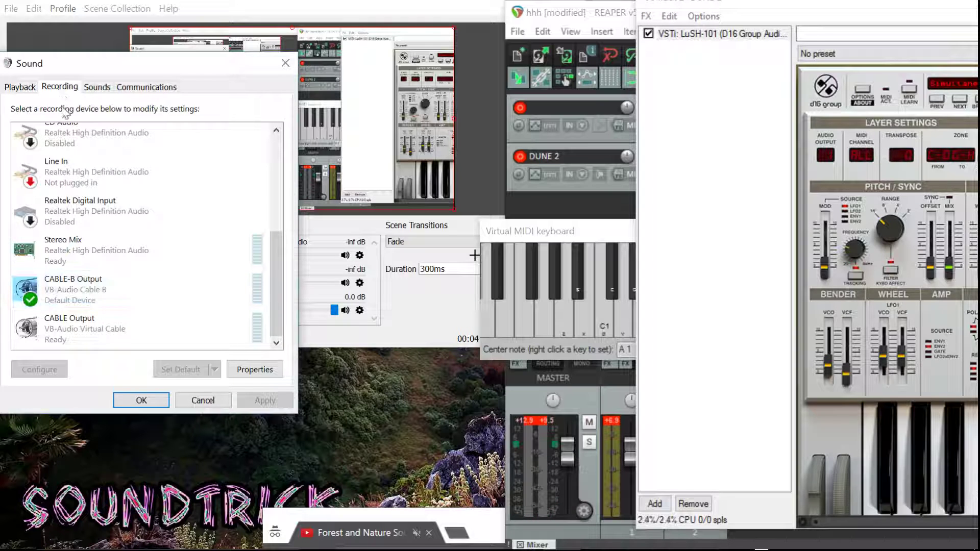
pyautogui.rightClick(92, 295)
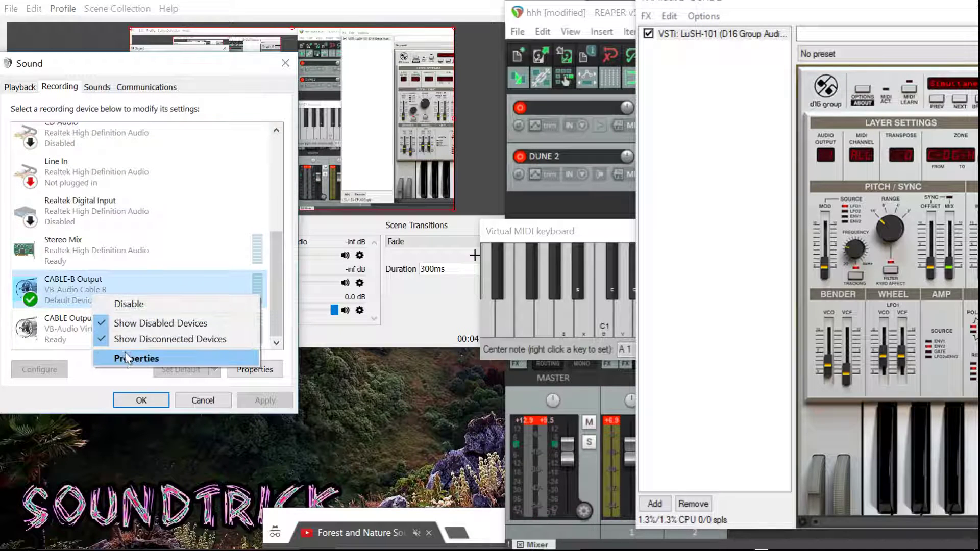
pyautogui.click(126, 358)
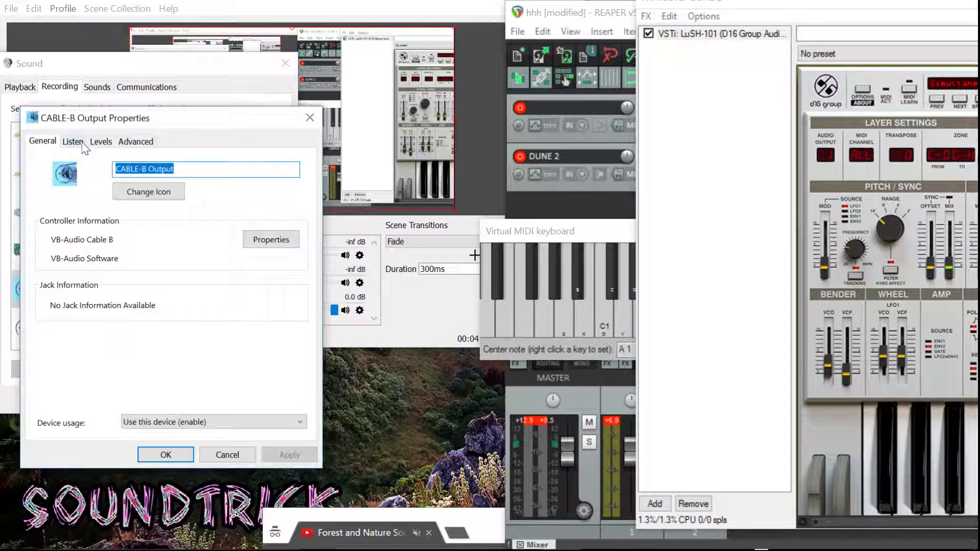
pyautogui.click(73, 142)
pyautogui.click(120, 295)
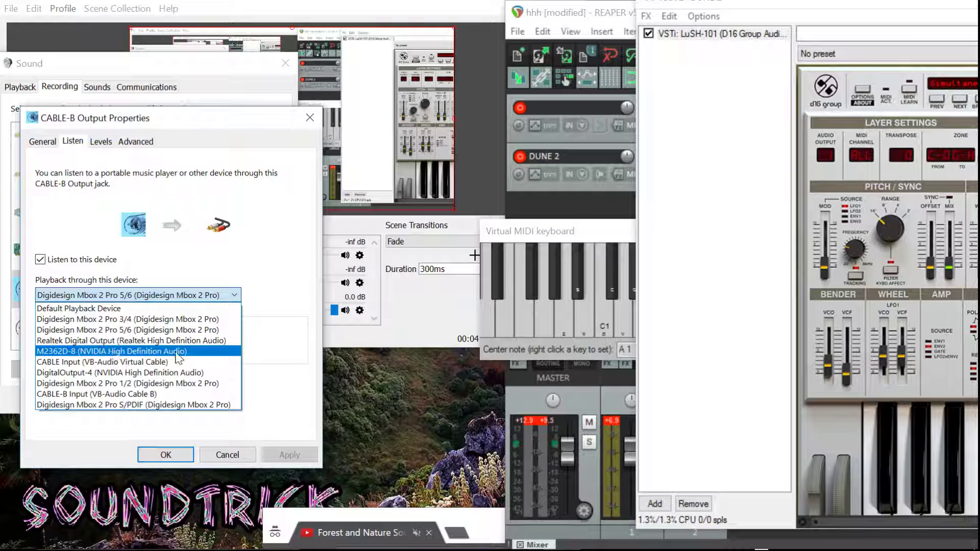
pyautogui.click(177, 352)
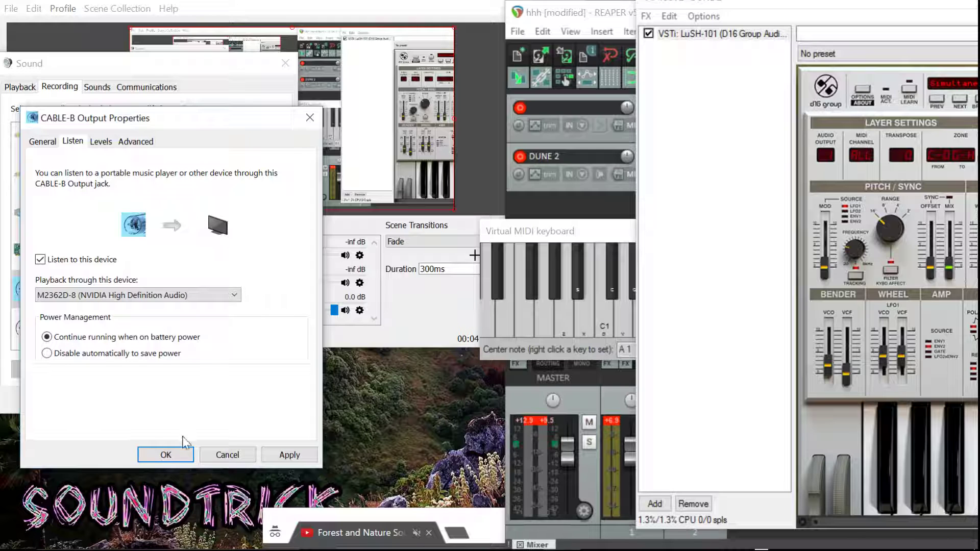
pyautogui.click(167, 454)
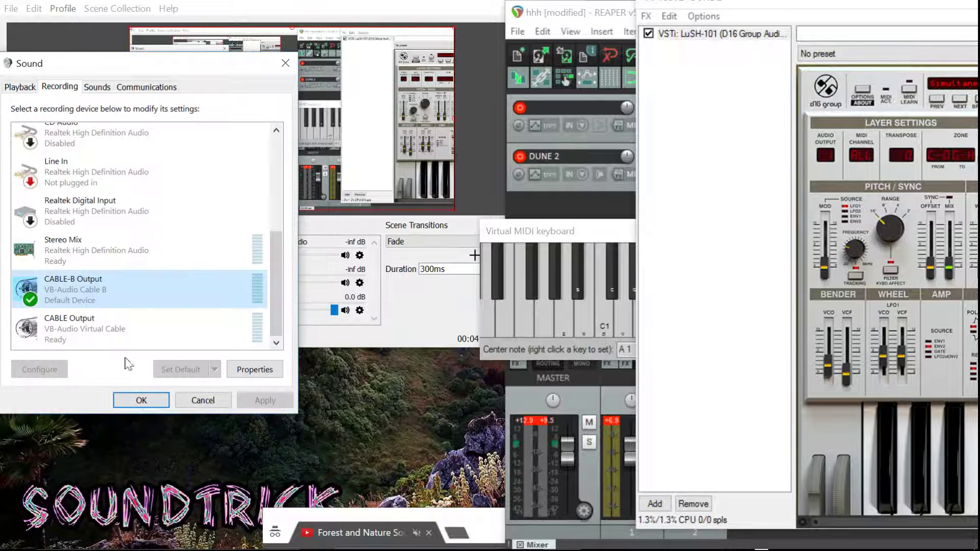
# Check the M2362D-8 playback device's level meter while playing a LuSH-101 note.
pyautogui.click(19, 87)
pyautogui.scroll(-1, 119, 260)
pyautogui.scroll(-2, 118, 266)
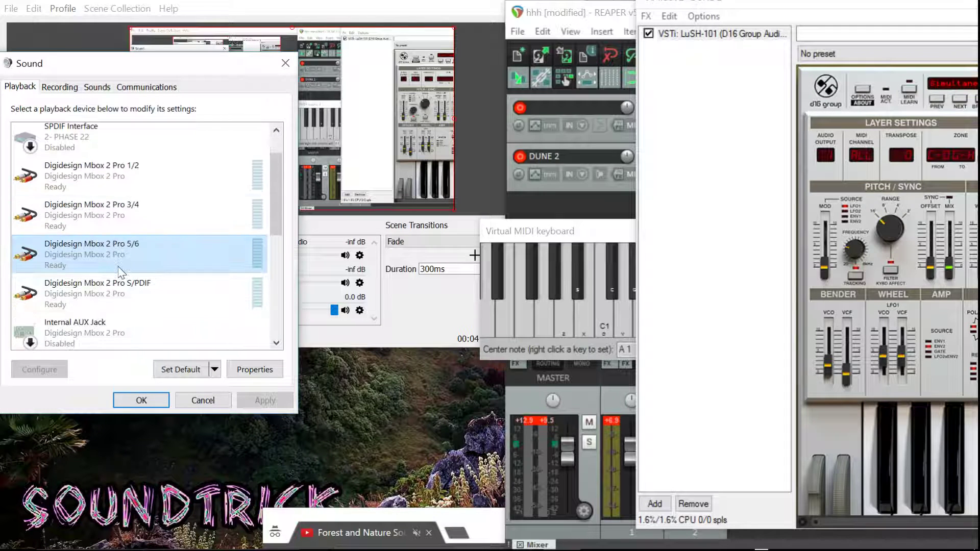
pyautogui.scroll(-2, 269, 243)
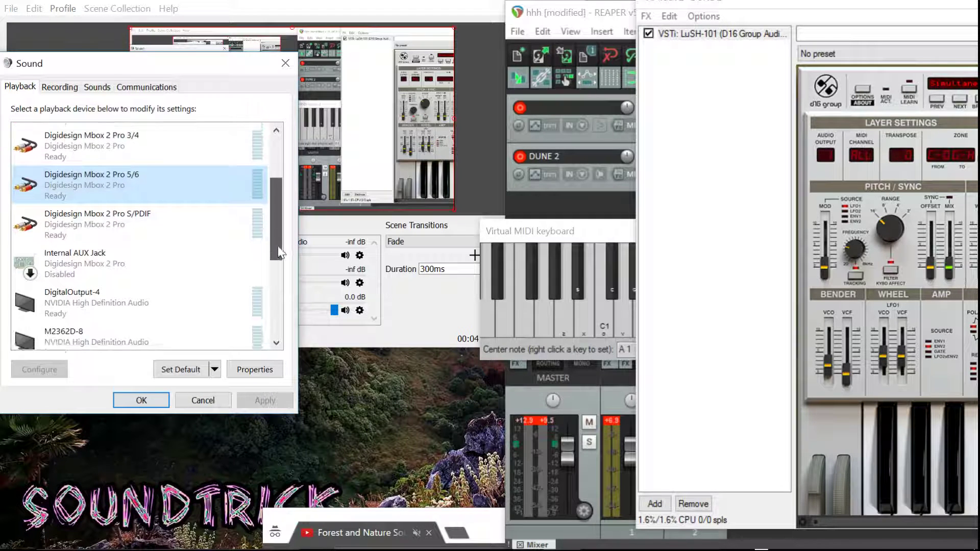
pyautogui.click(917, 448)
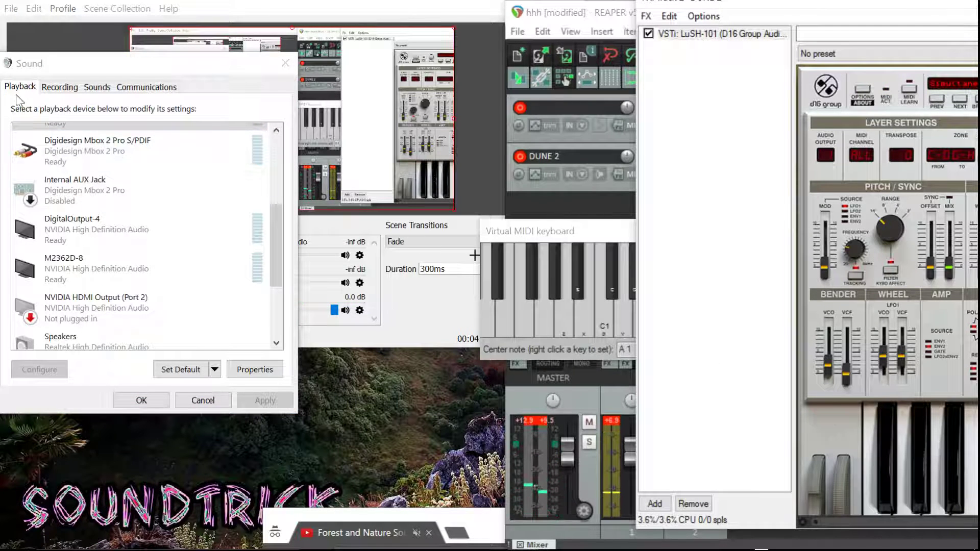
# Change the CABLE-B Output listening device to DigitalOutput-4 (NVIDIA High Definition Audio).
pyautogui.click(59, 86)
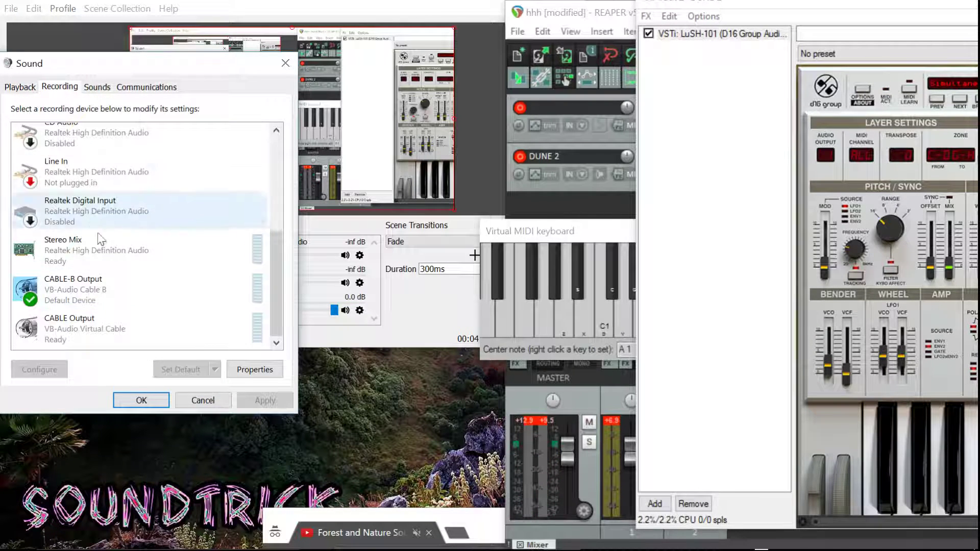
pyautogui.rightClick(84, 278)
pyautogui.click(129, 340)
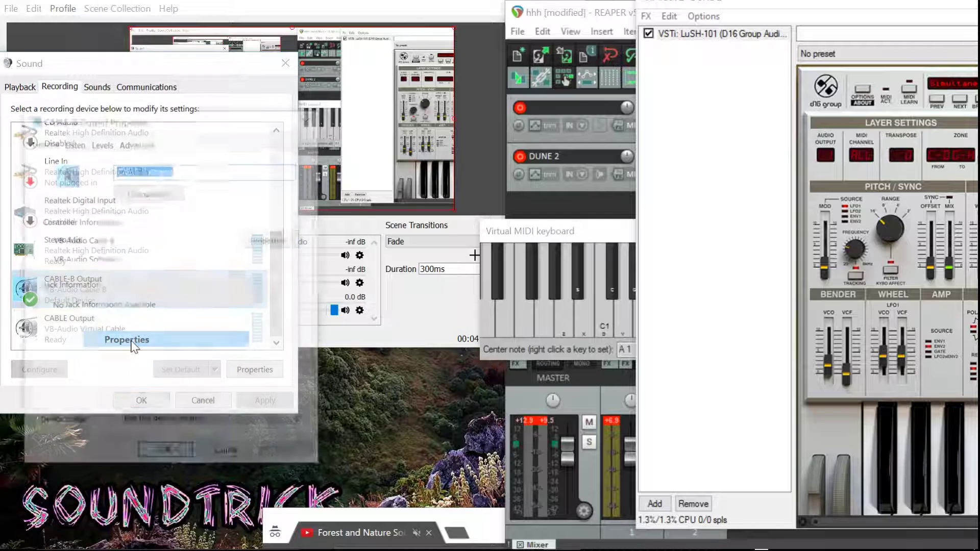
pyautogui.click(73, 143)
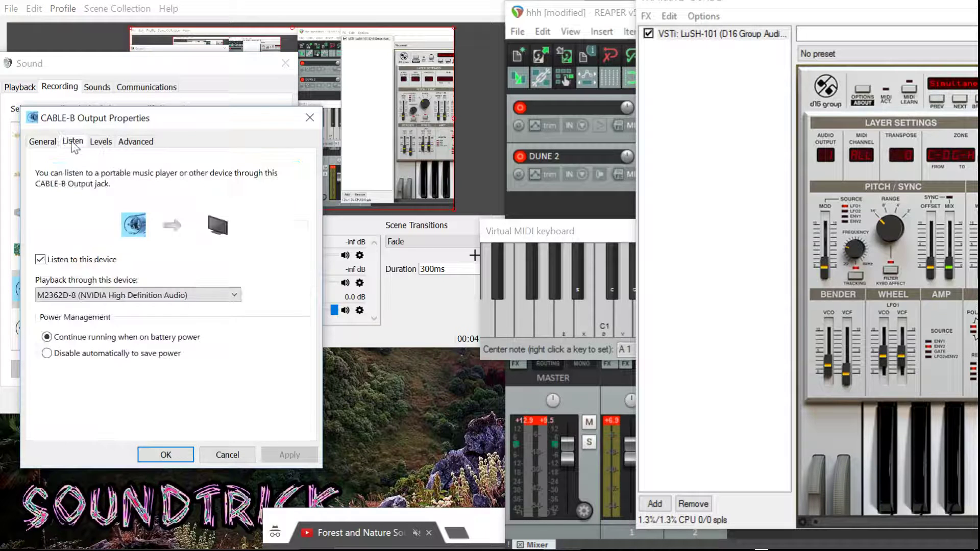
pyautogui.click(134, 295)
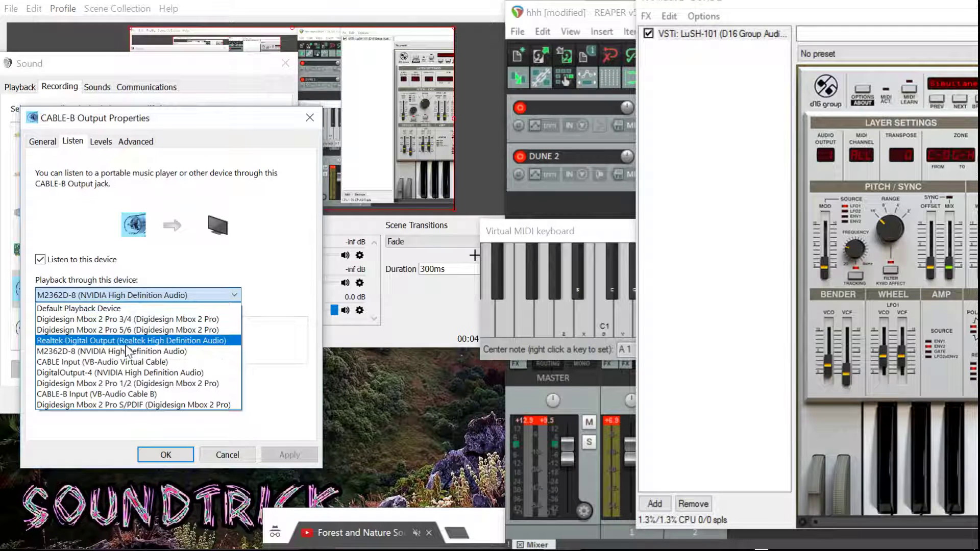
pyautogui.click(120, 373)
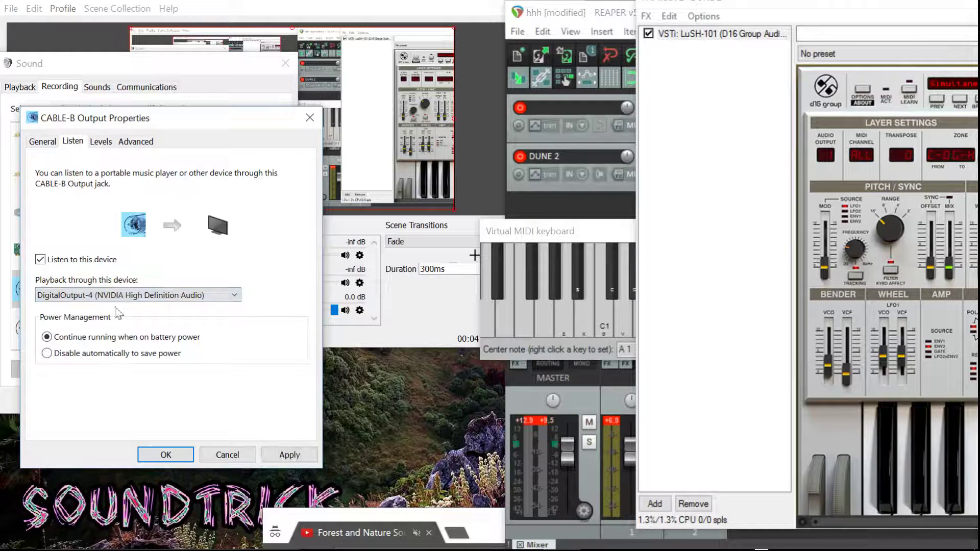
pyautogui.click(168, 442)
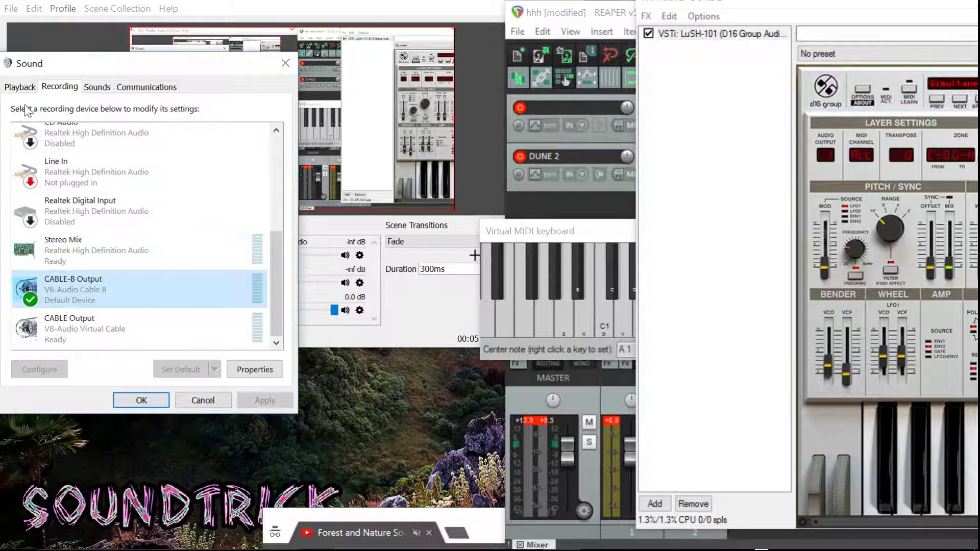
# Play LuSH-101 notes while watching the DigitalOutput-4 playback device's level meter.
pyautogui.click(20, 88)
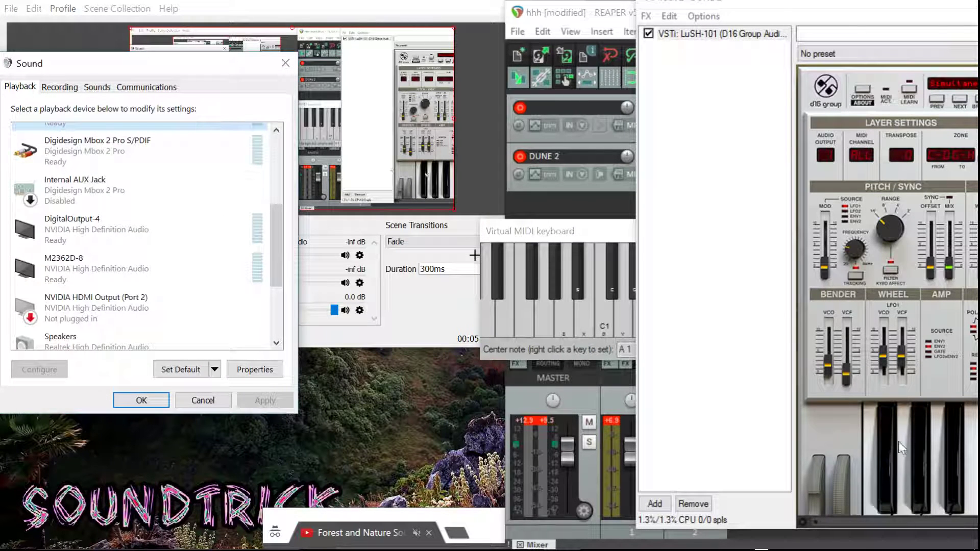
pyautogui.click(924, 445)
pyautogui.click(924, 446)
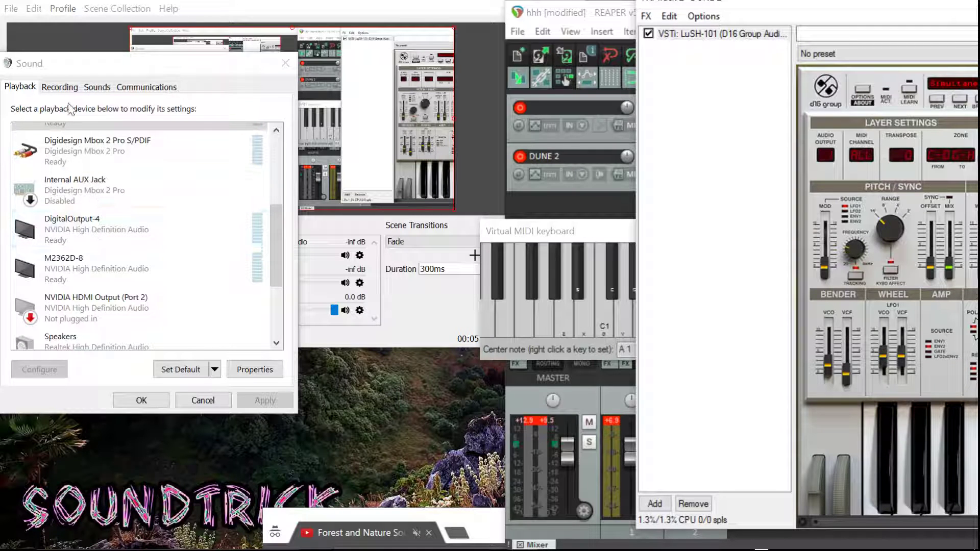
# Set the CABLE-B Output recording device to be listened to through Digidesign Mbox 2 Pro 1/2.
pyautogui.click(61, 87)
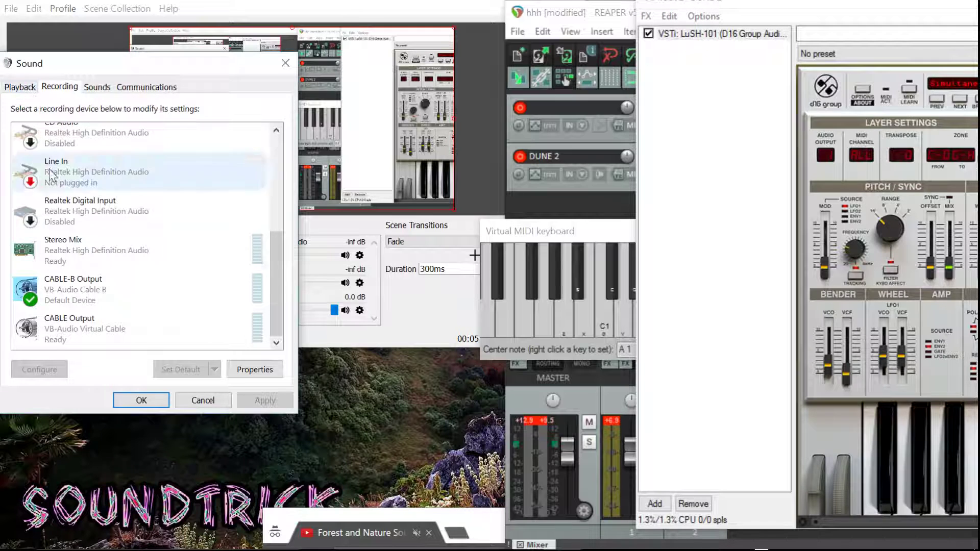
pyautogui.rightClick(93, 294)
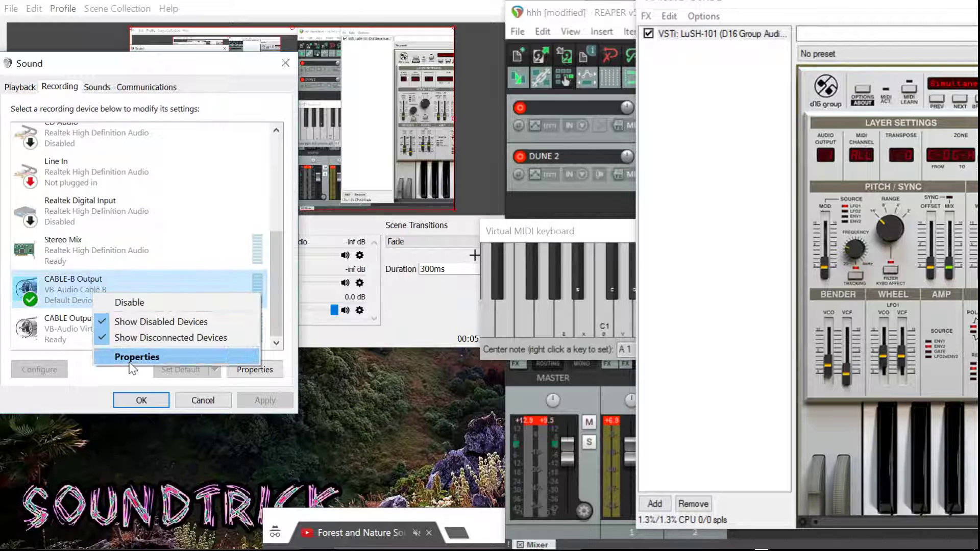
pyautogui.click(131, 359)
pyautogui.click(73, 141)
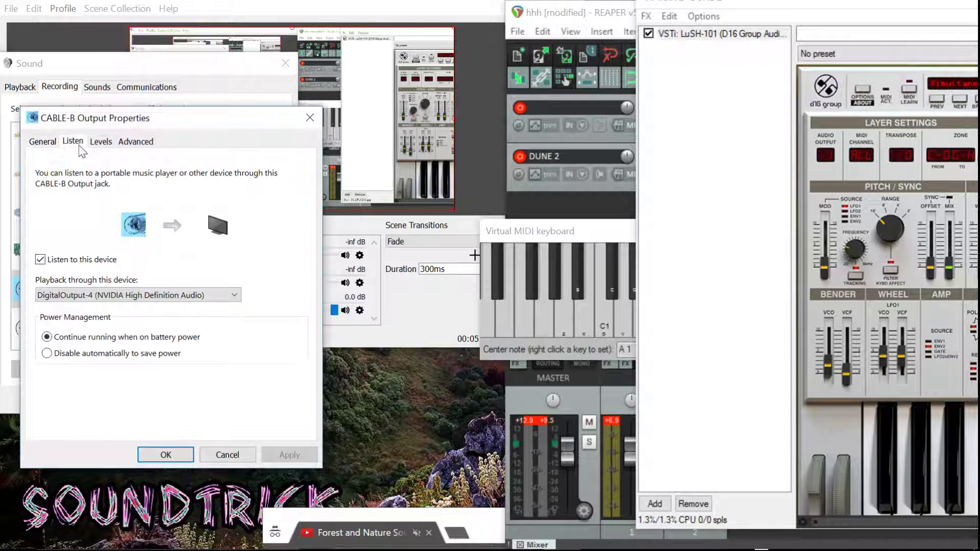
pyautogui.click(118, 295)
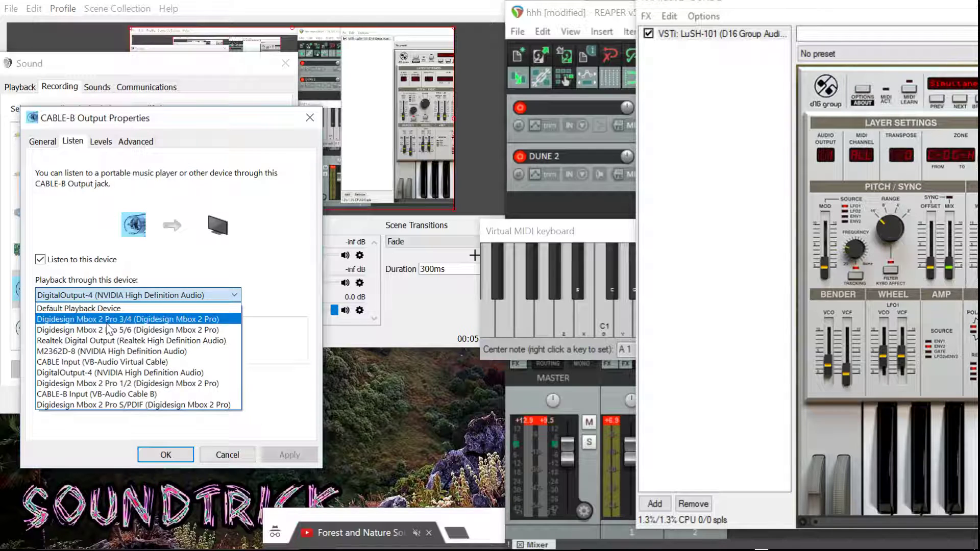
pyautogui.click(142, 384)
pyautogui.click(165, 454)
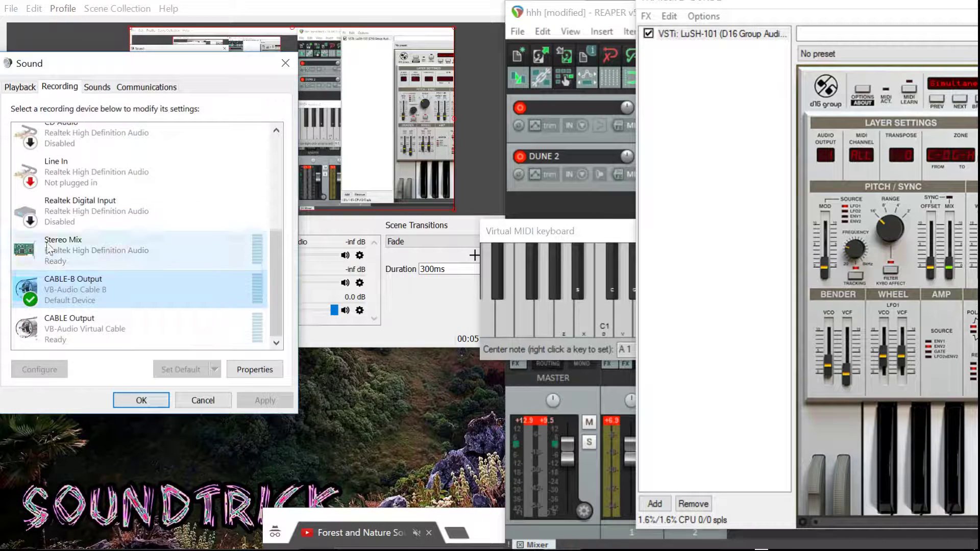
# Select the Digidesign Mbox 2 Pro 1/2 playback device and watch its meter while playing a LuSH-101 note.
pyautogui.click(20, 87)
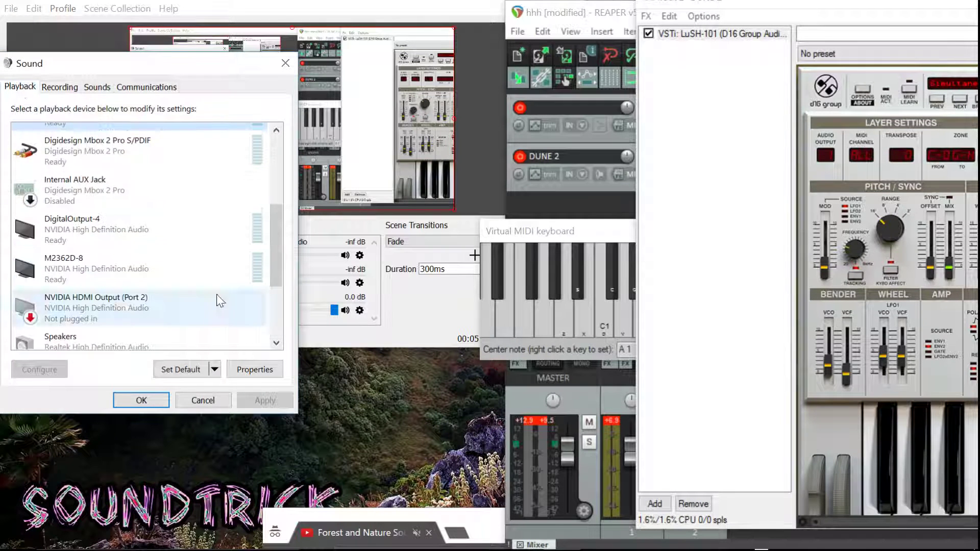
pyautogui.moveTo(276, 245); pyautogui.dragTo(276, 175)
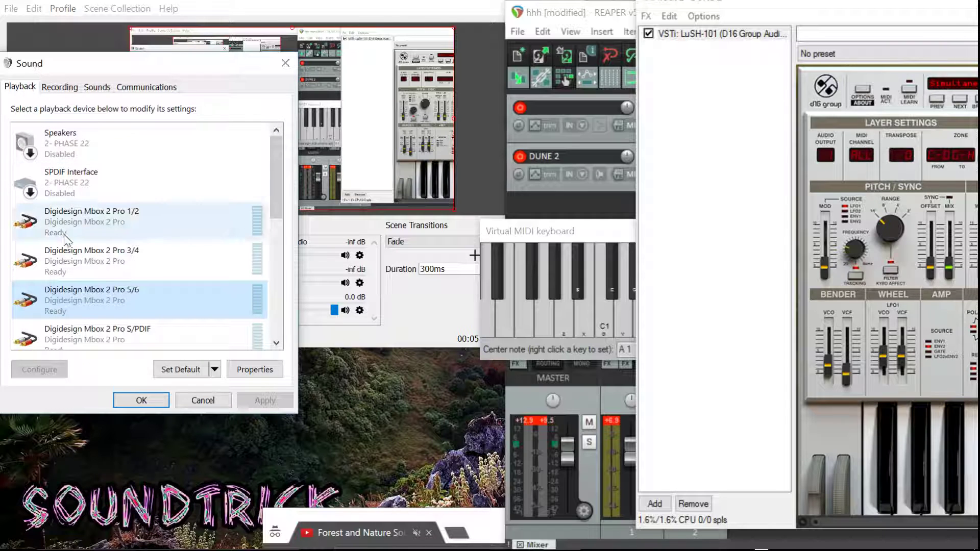
pyautogui.click(127, 223)
pyautogui.click(939, 446)
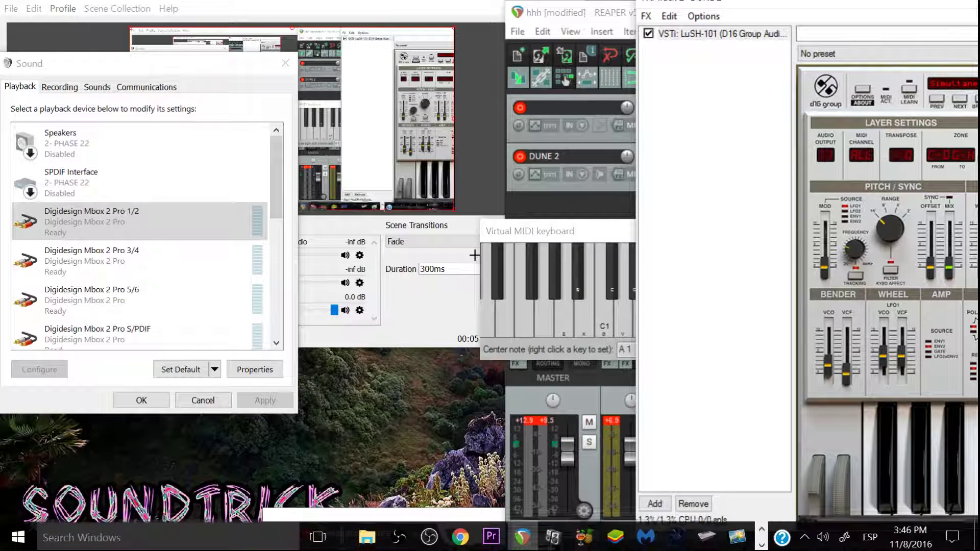
# Switch to Chrome and review the VB-CABLE driver's description and download section on the VB-Audio Virtual Apps page.
pyautogui.moveTo(475, 549)
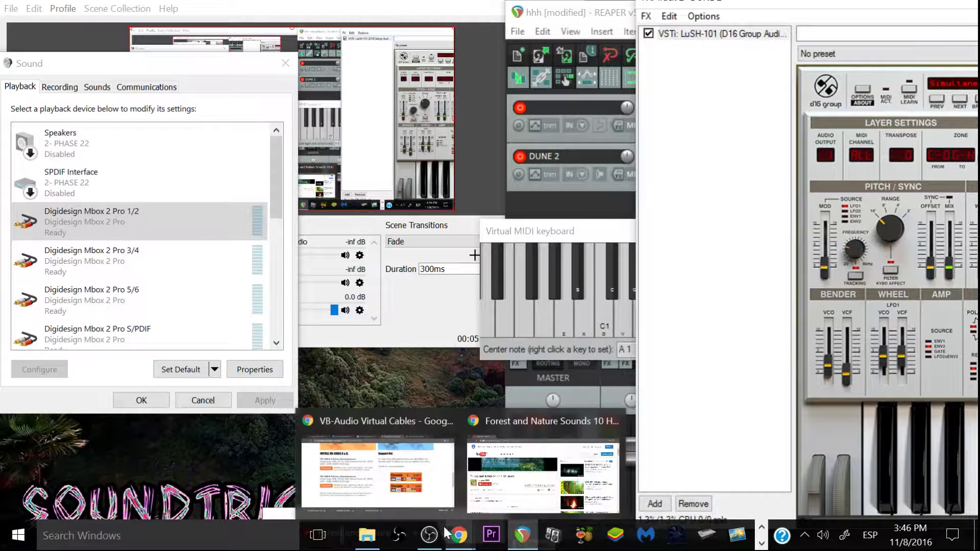
pyautogui.click(400, 459)
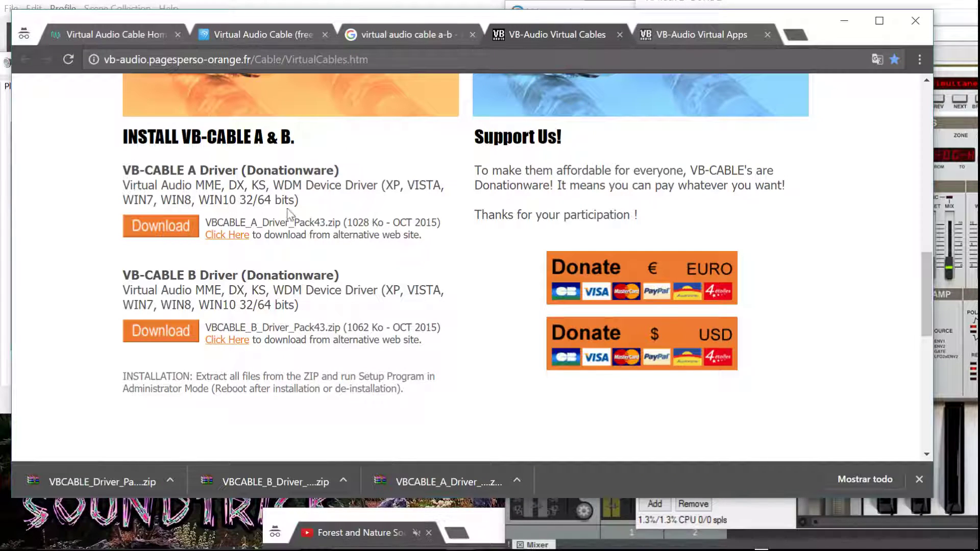
pyautogui.click(662, 42)
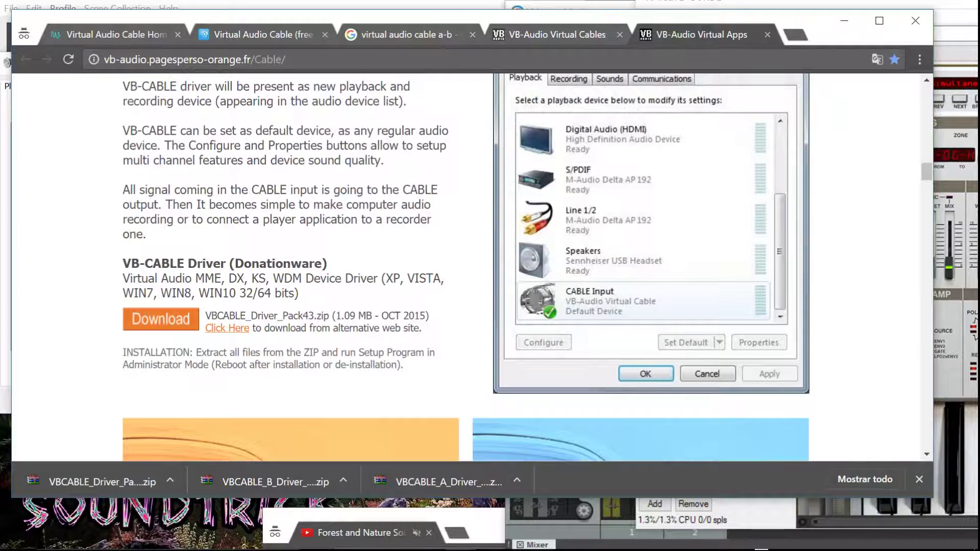
pyautogui.scroll(10, 158, 153)
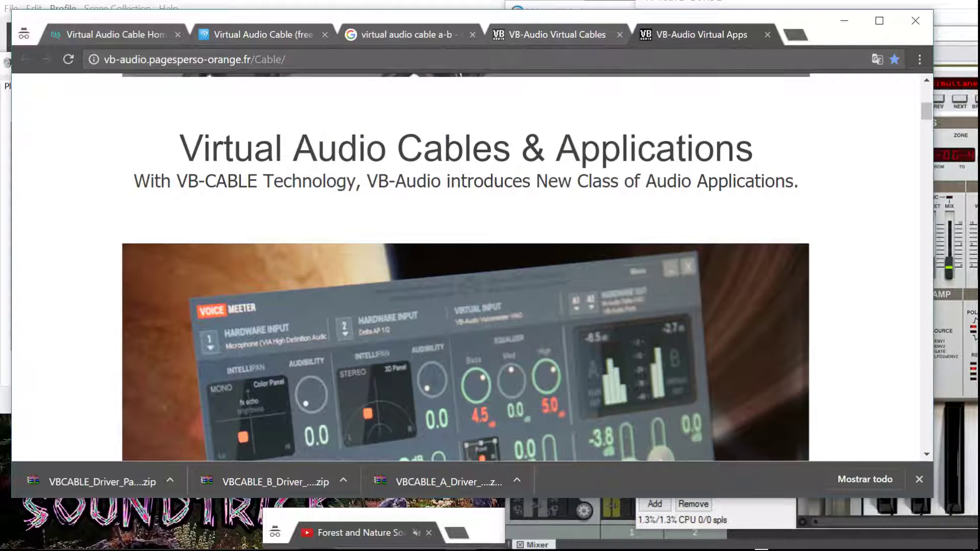
pyautogui.scroll(-10, 153, 217)
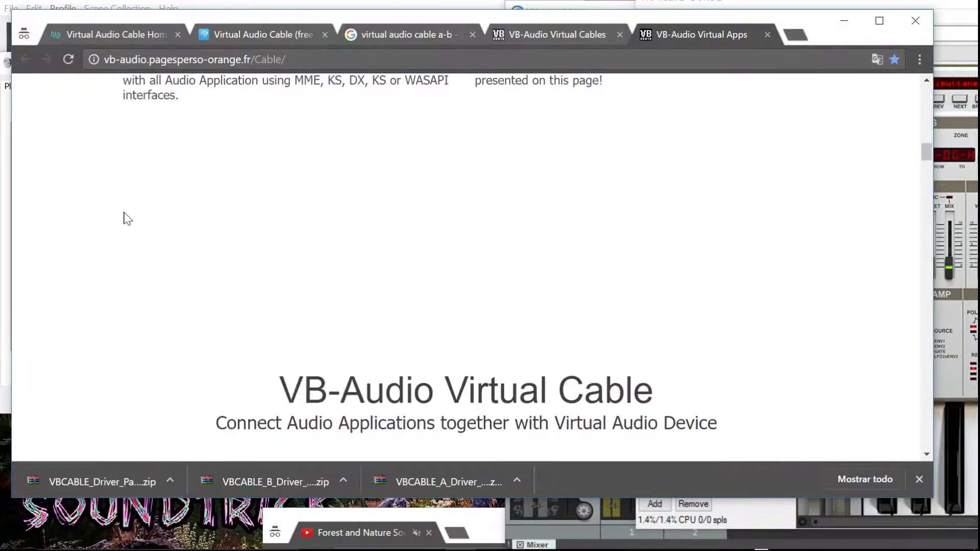
pyautogui.scroll(4, 128, 219)
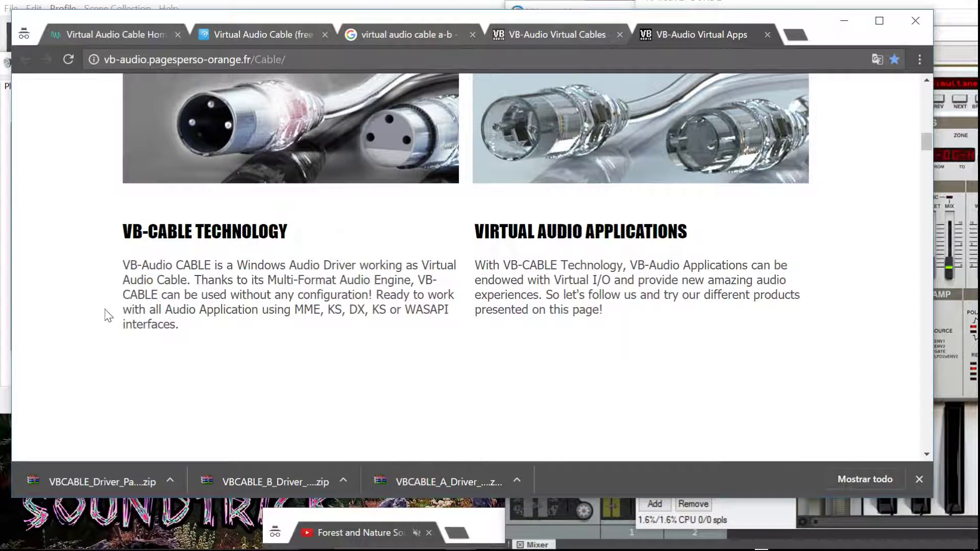
pyautogui.scroll(-10, 108, 315)
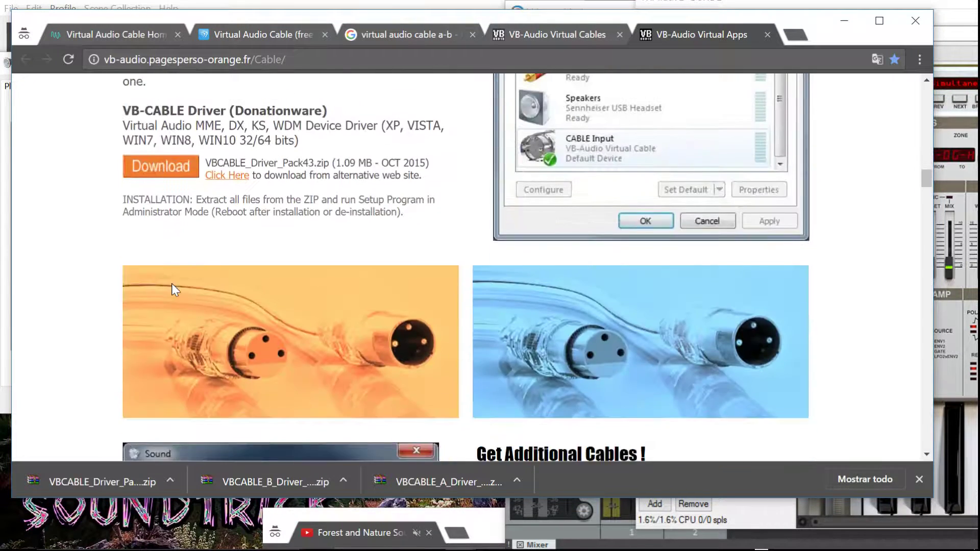
pyautogui.scroll(6, 173, 289)
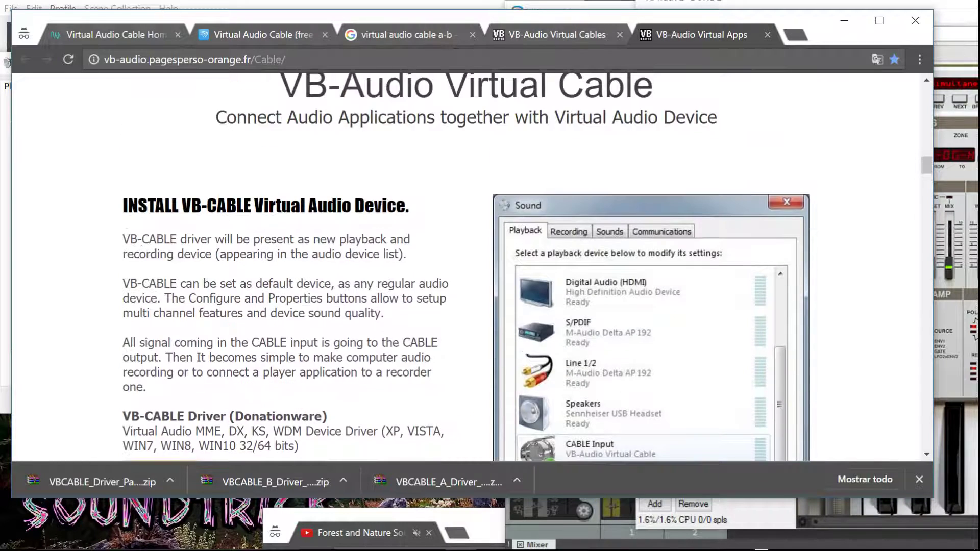
pyautogui.scroll(-4, 174, 290)
pyautogui.scroll(4, 174, 289)
pyautogui.scroll(-2, 176, 173)
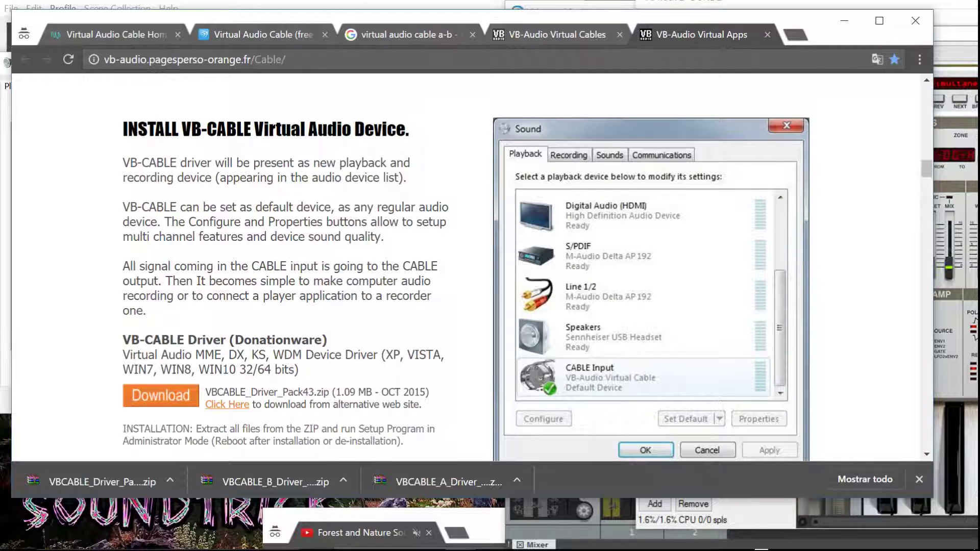
pyautogui.scroll(-2, 22, 325)
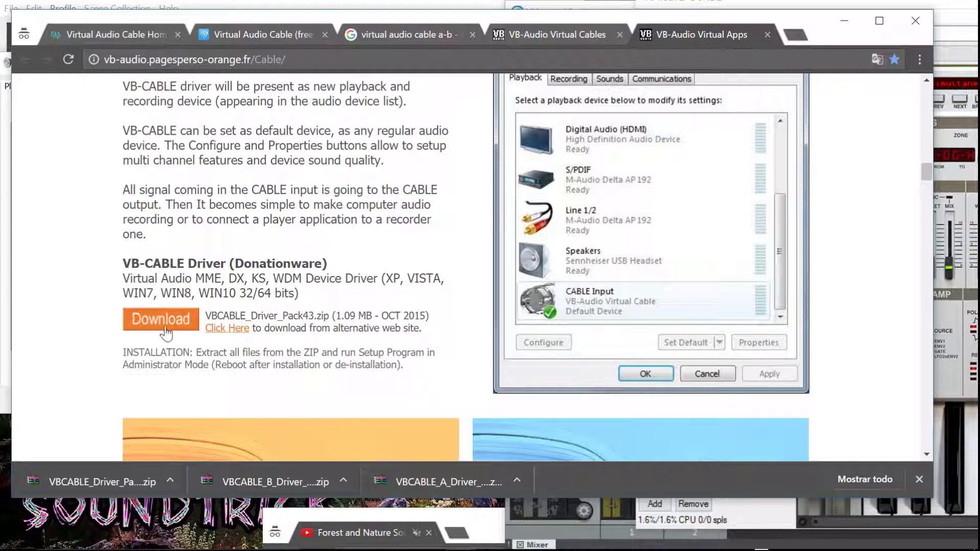
pyautogui.click(227, 328)
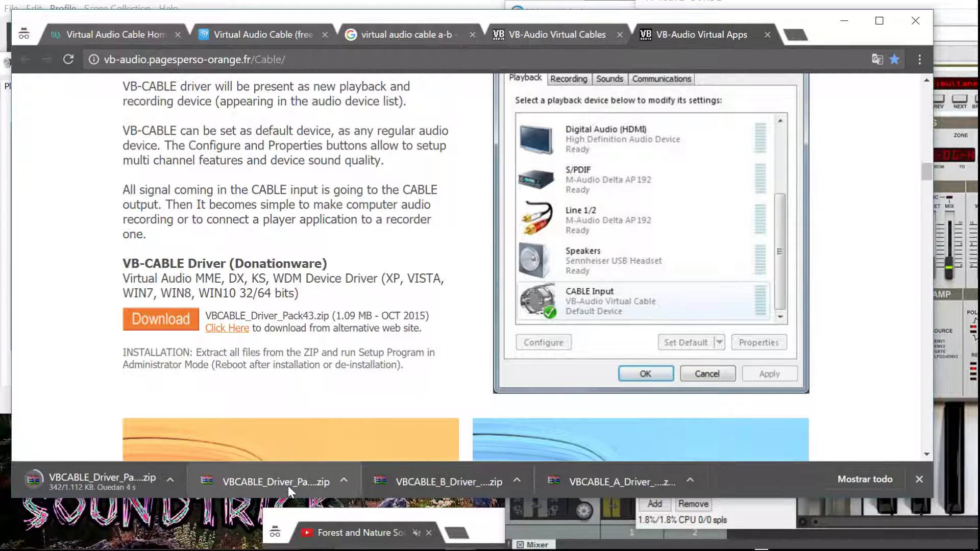
pyautogui.click(172, 480)
pyautogui.click(200, 456)
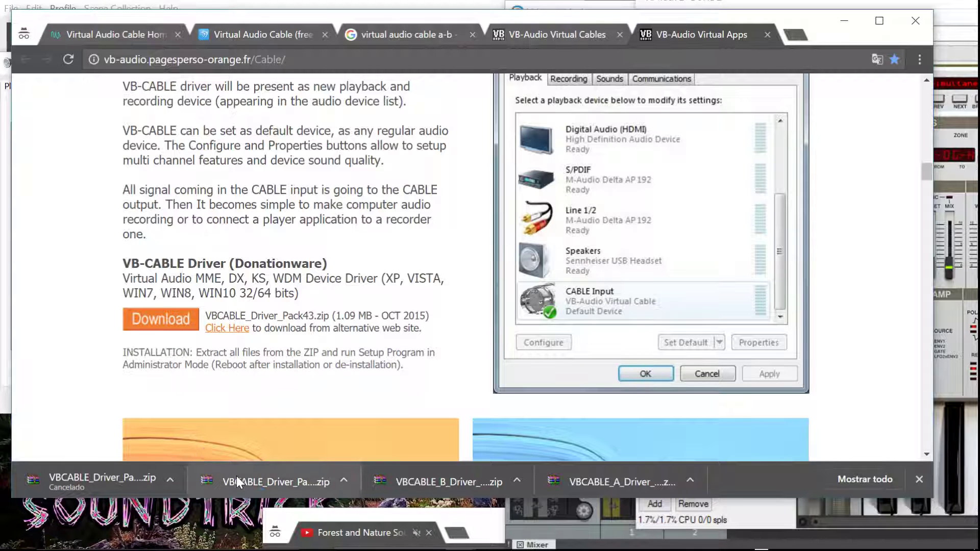
# Open the downloaded VBCABLE_Driver_Pack43 (1).zip archive and locate VBCABLE_Setup.exe among its files.
pyautogui.click(261, 480)
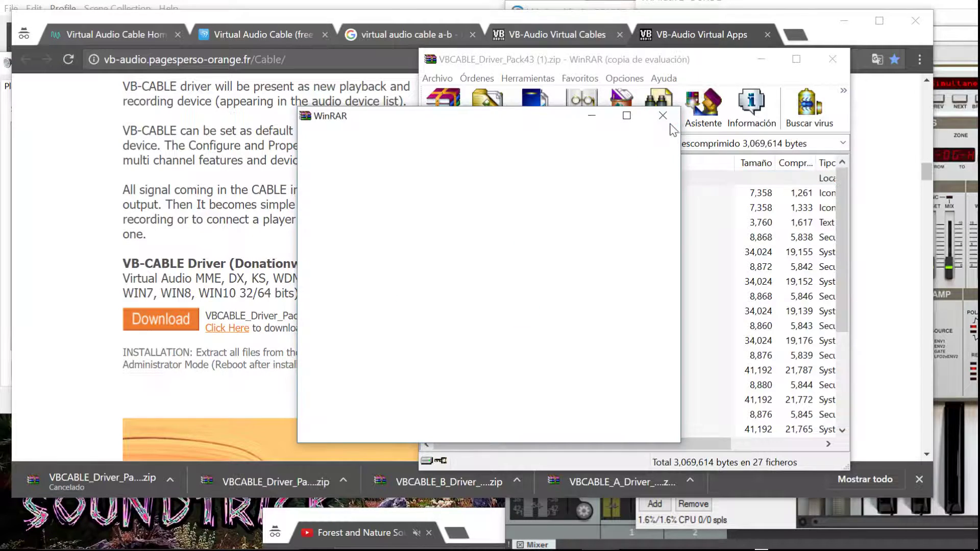
pyautogui.click(663, 115)
pyautogui.click(516, 339)
pyautogui.scroll(-3, 514, 352)
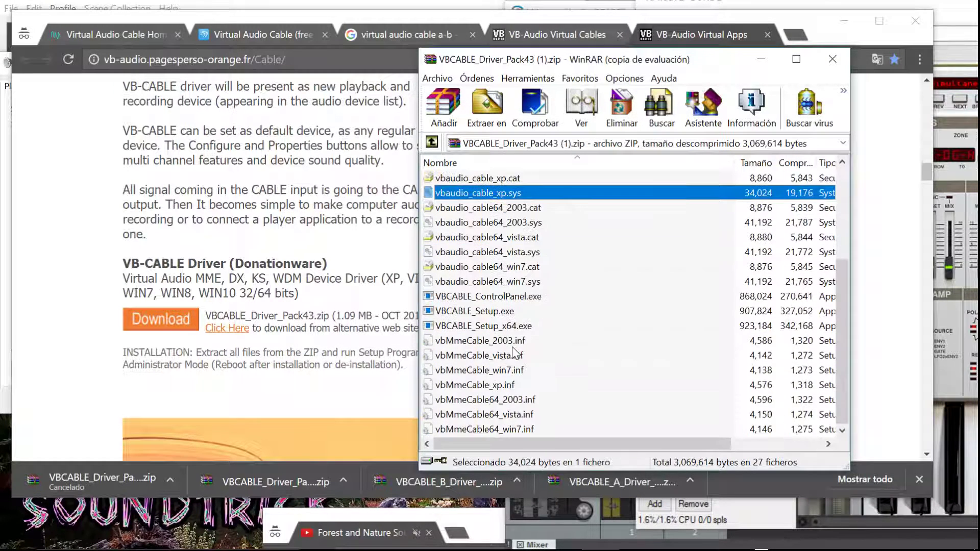
pyautogui.click(493, 312)
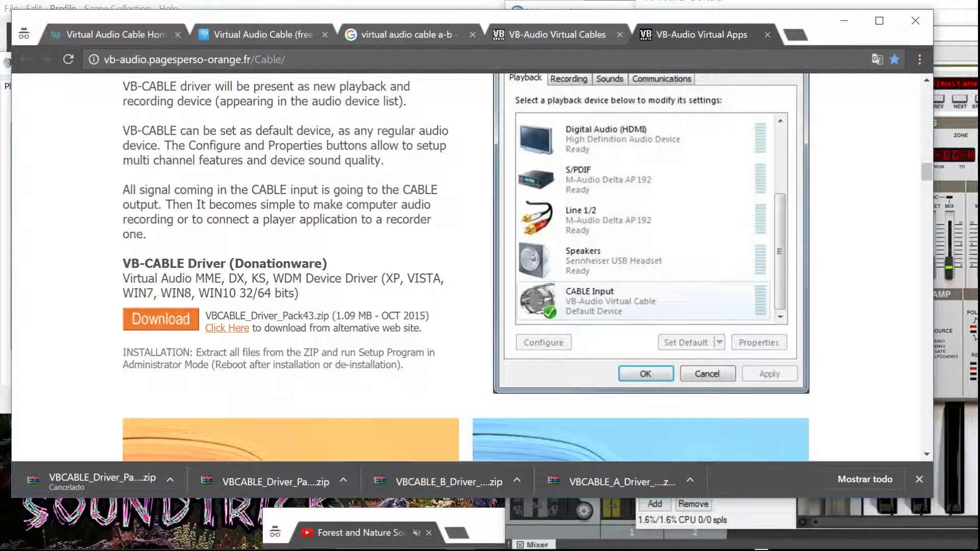
# Open the Windows sound device settings and select CABLE Input among the playback devices and CABLE Output among the recording devices.
pyautogui.scroll(-1, 327, 329)
pyautogui.moveTo(460, 549)
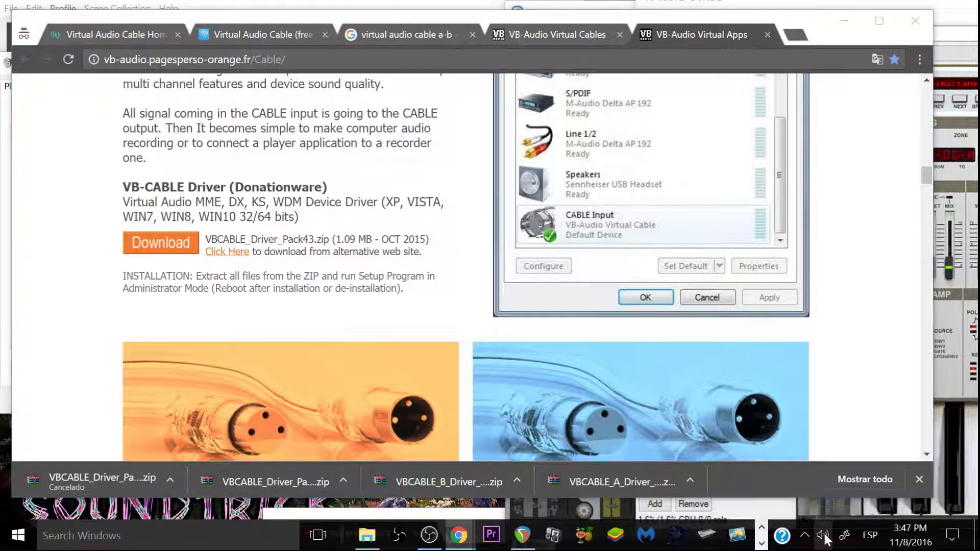
pyautogui.rightClick(823, 535)
pyautogui.click(823, 477)
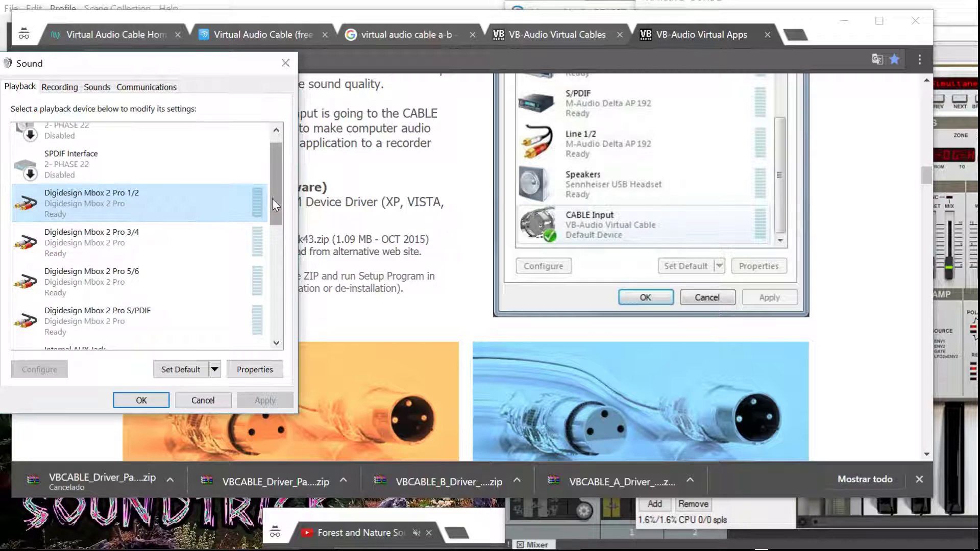
pyautogui.moveTo(275, 198); pyautogui.dragTo(294, 330)
pyautogui.click(119, 330)
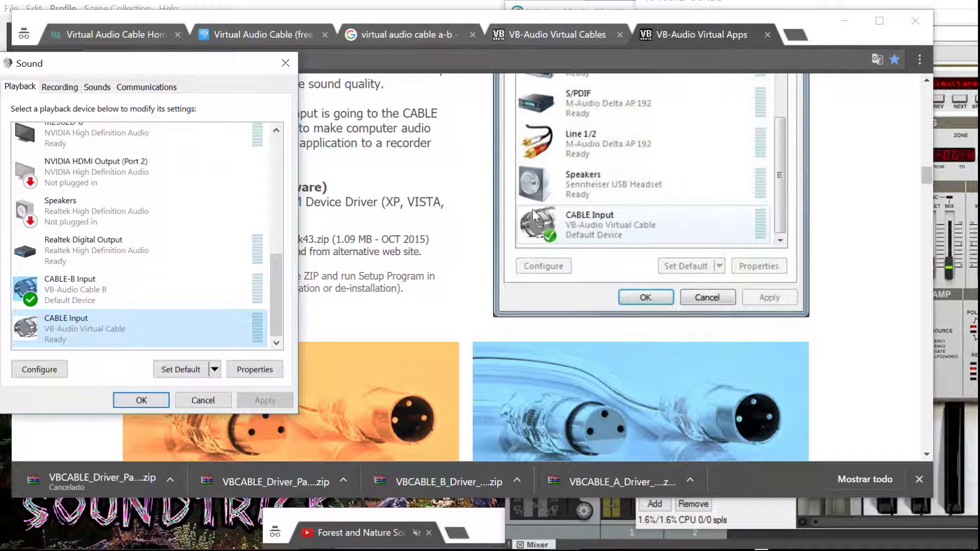
pyautogui.click(57, 88)
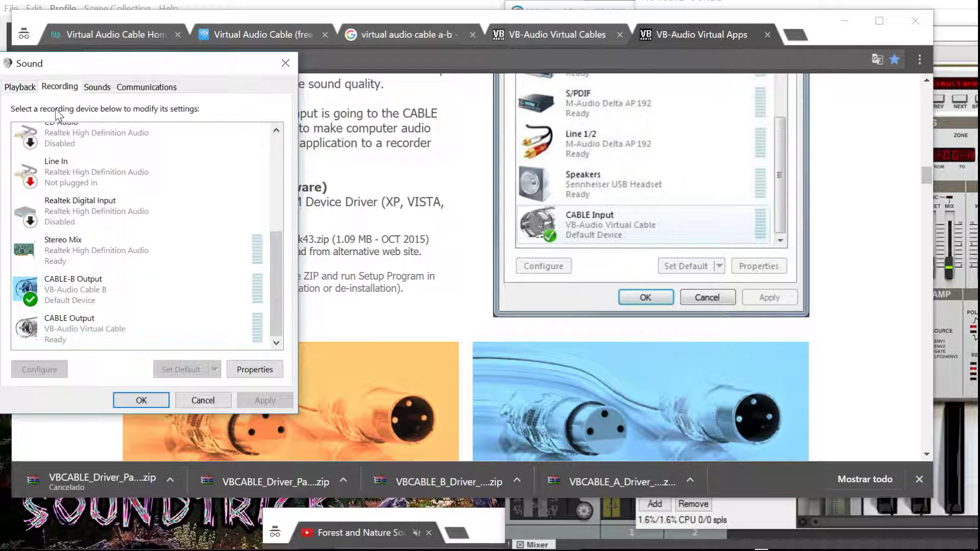
pyautogui.click(142, 333)
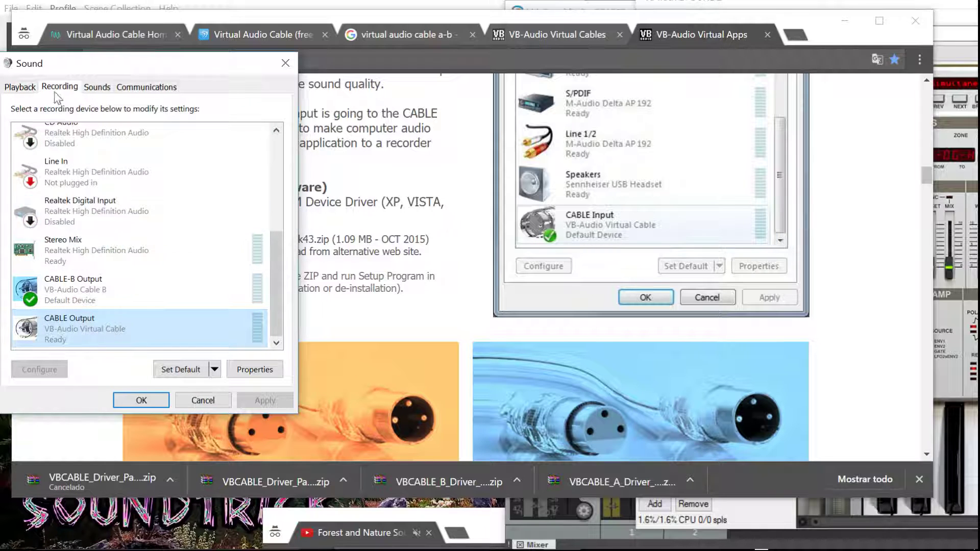
# Select CABLE-B Input among the playback devices and CABLE-B Output among the recording devices.
pyautogui.moveTo(58, 65); pyautogui.dragTo(94, 58)
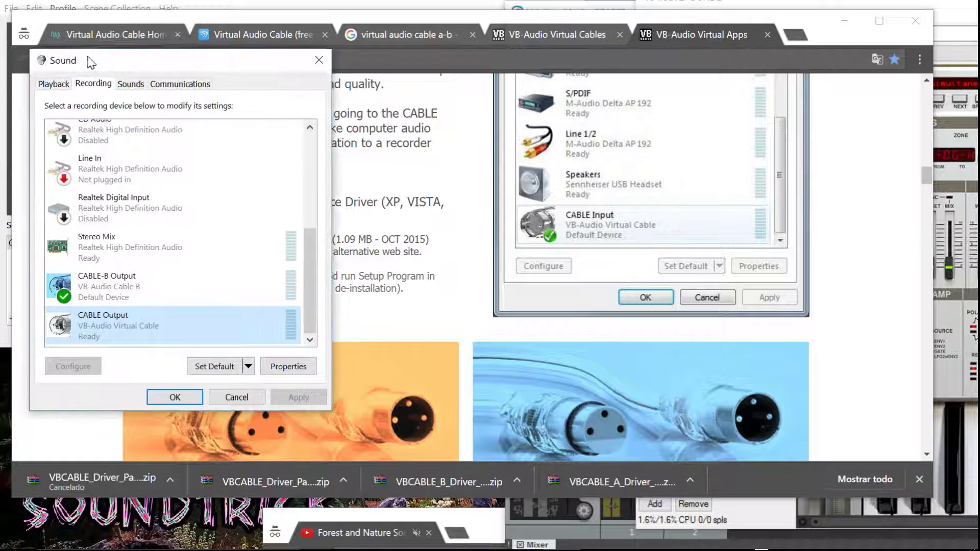
pyautogui.click(64, 82)
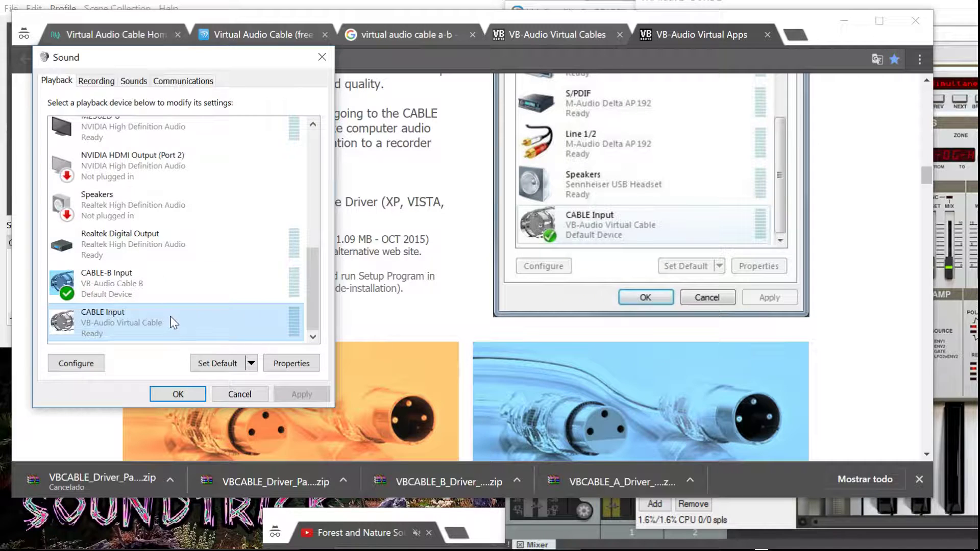
pyautogui.click(139, 289)
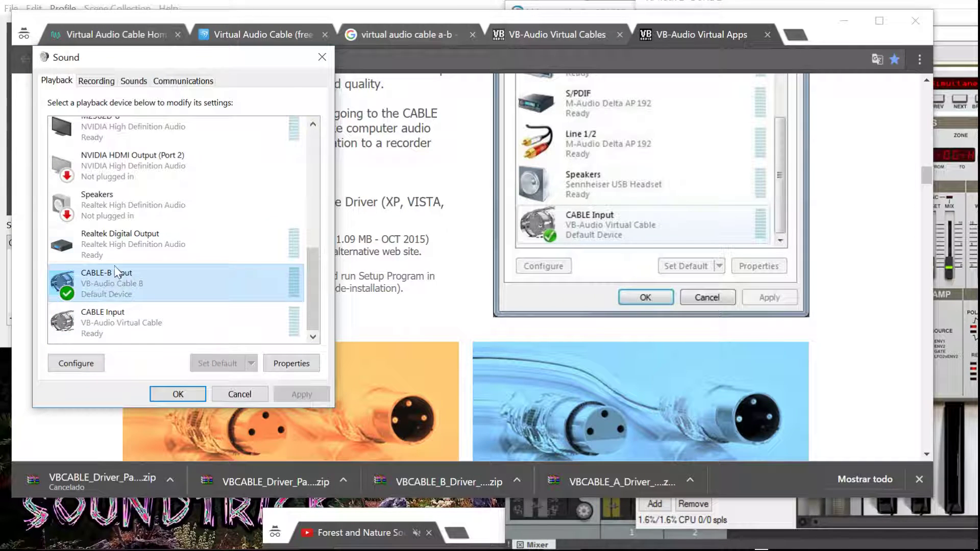
pyautogui.click(89, 85)
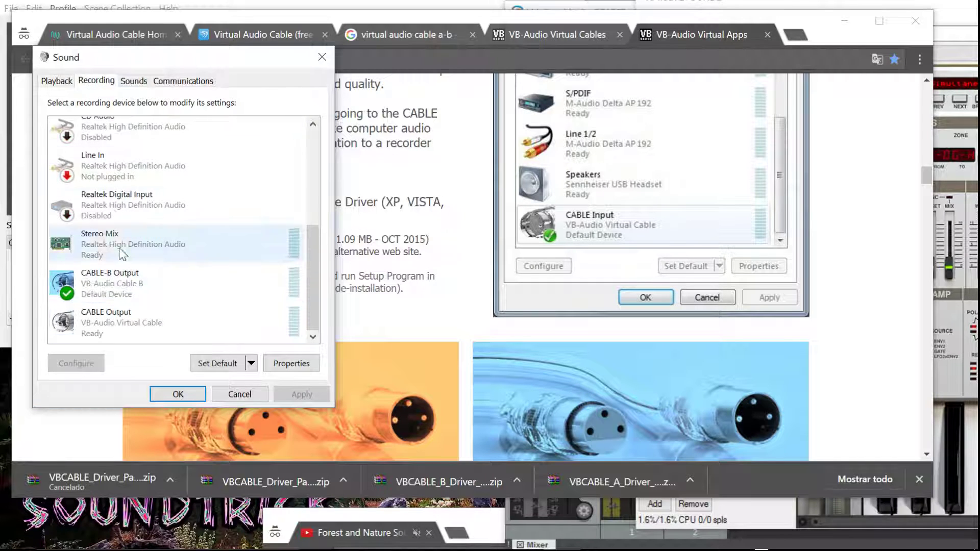
pyautogui.click(122, 278)
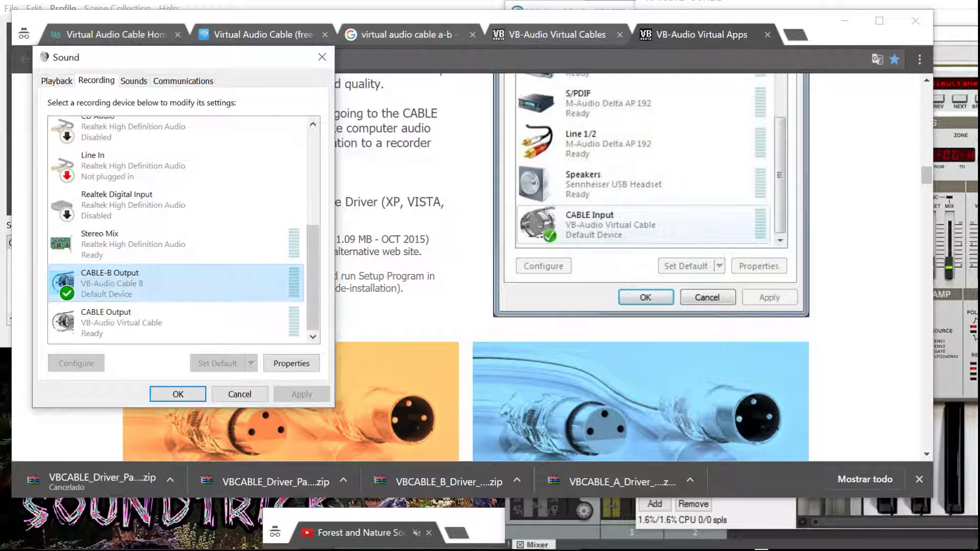
# Review the Get Additional Cables section of the VB-Audio page and highlight "A & B" in the donation text.
pyautogui.click(432, 270)
pyautogui.scroll(-6, 210, 319)
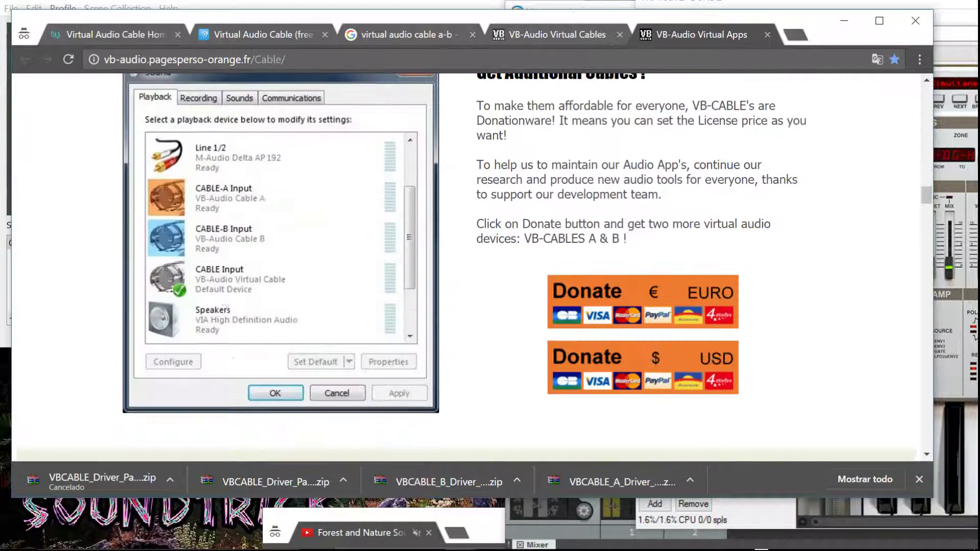
pyautogui.scroll(3, 222, 295)
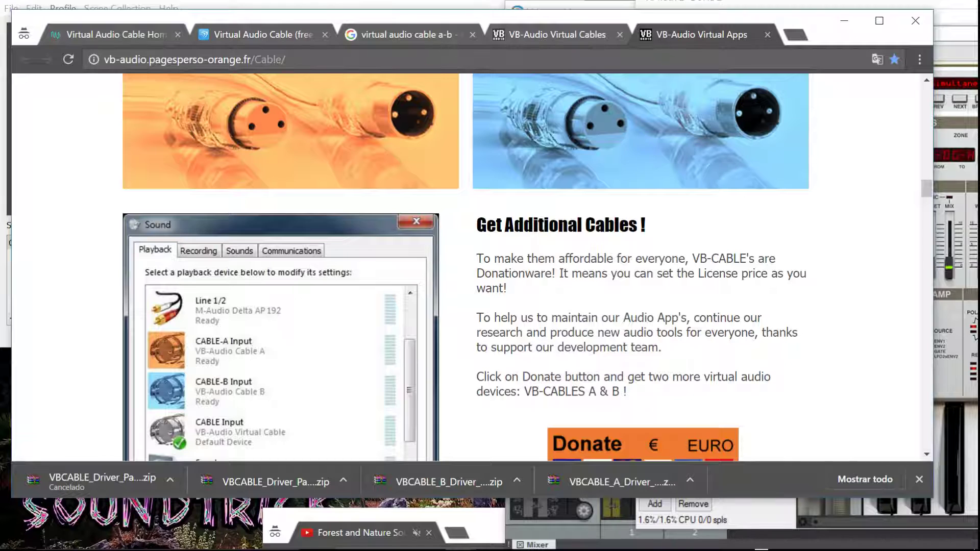
pyautogui.scroll(-1, 542, 342)
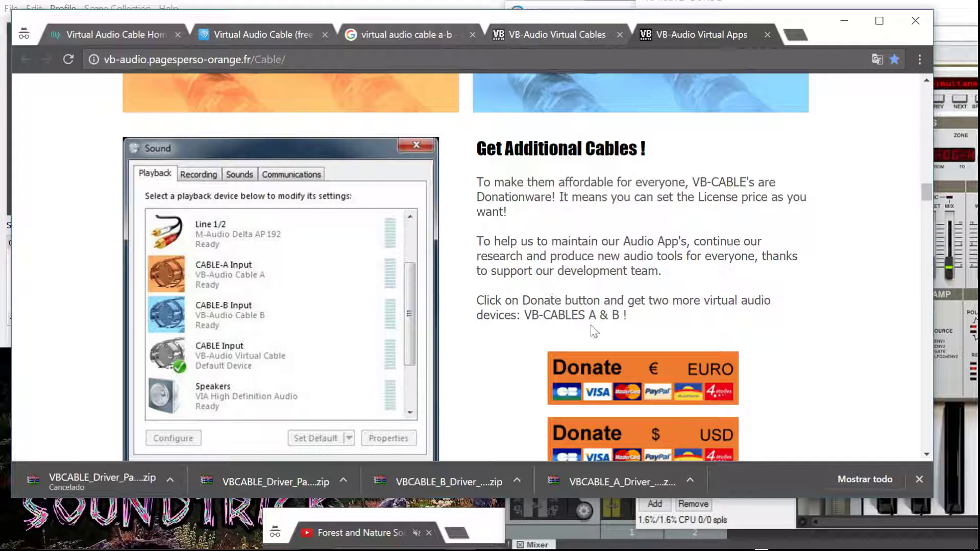
pyautogui.moveTo(589, 315); pyautogui.dragTo(620, 315)
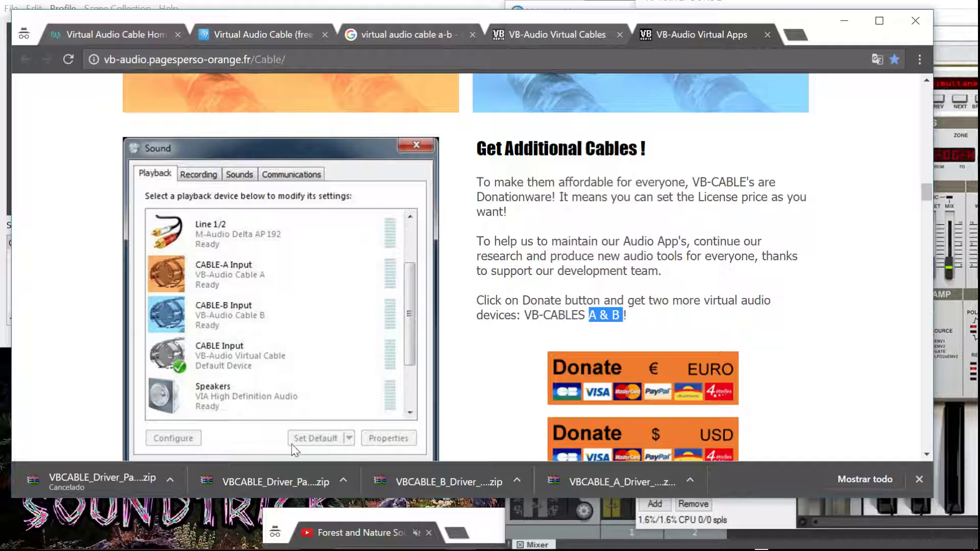
# Reopen the Windows recording devices to check CABLE-B Output, and return to the VB-Audio page.
pyautogui.rightClick(823, 536)
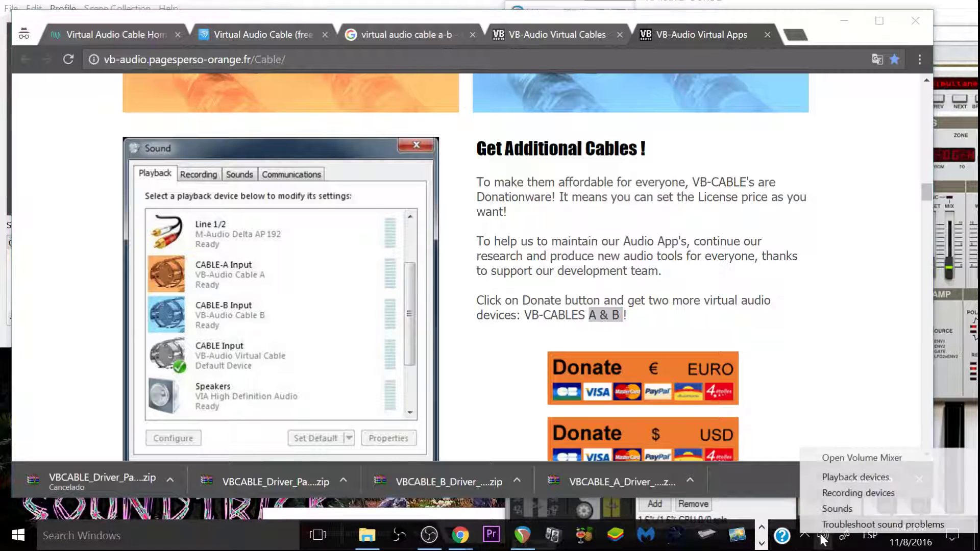
pyautogui.click(858, 493)
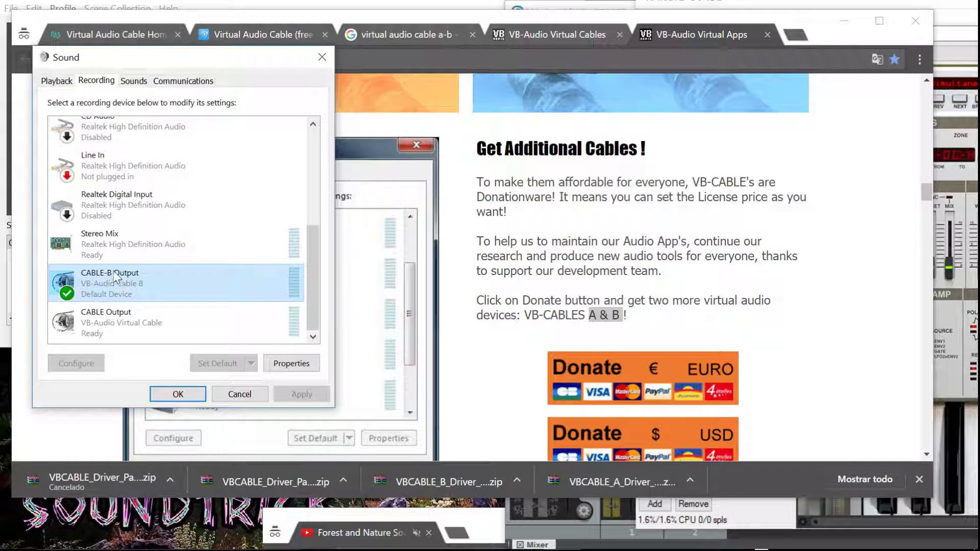
pyautogui.click(386, 296)
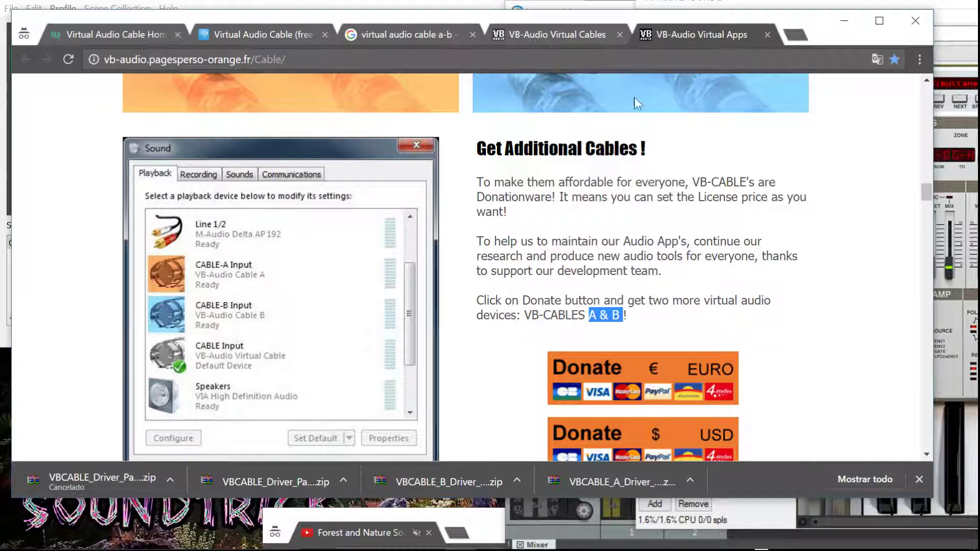
# Switch to the VB-Audio Virtual Cables page and review its donation notice and the VB-CABLE A and B driver downloads.
pyautogui.click(574, 36)
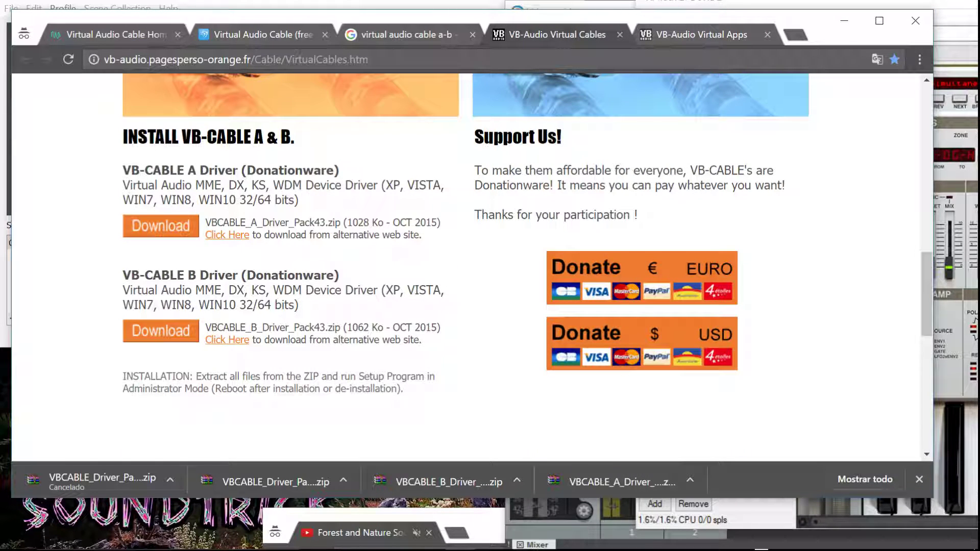
pyautogui.scroll(4, 204, 188)
pyautogui.scroll(2, 205, 187)
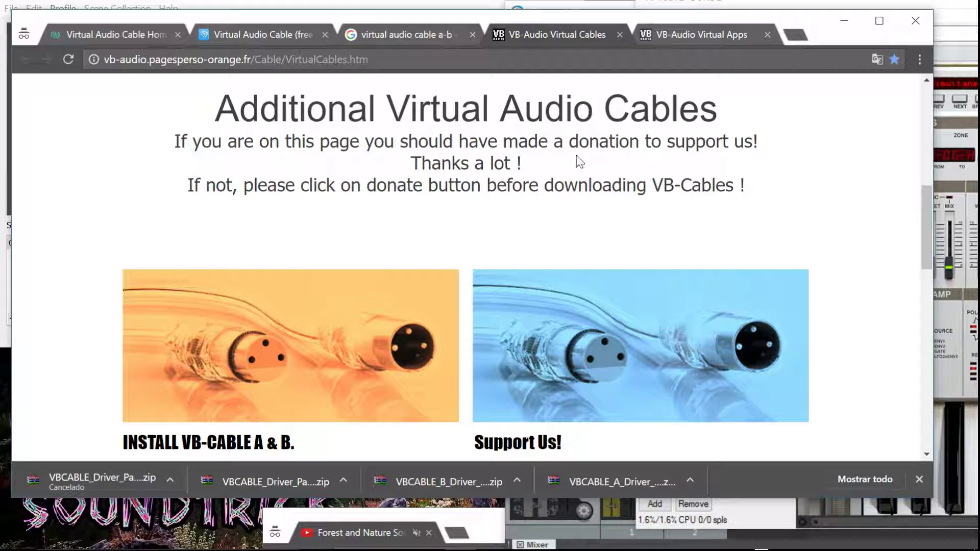
pyautogui.scroll(-4, 472, 266)
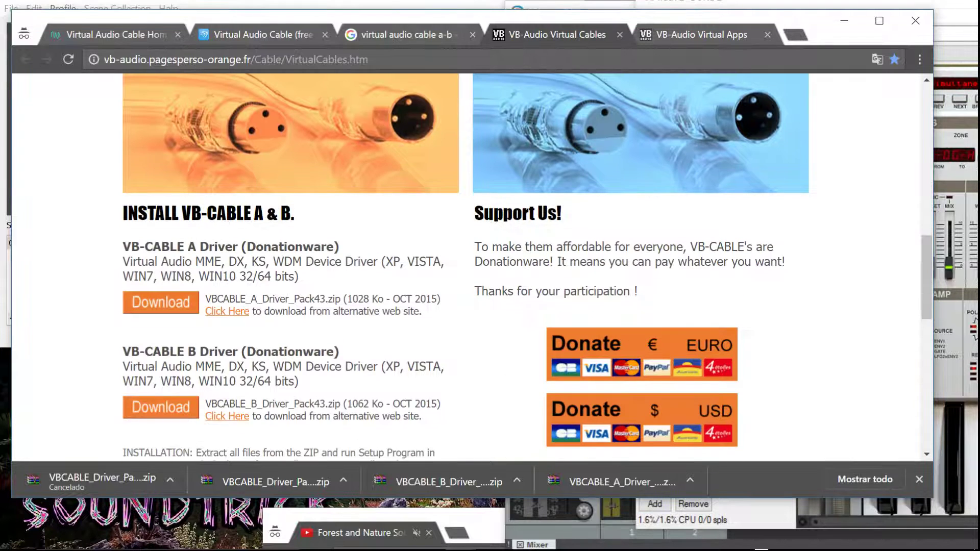
# Download the VB-CABLE B driver package and unmute the Forest and Nature Sounds video in the other browser window.
pyautogui.scroll(-4, 192, 235)
pyautogui.scroll(2, 191, 235)
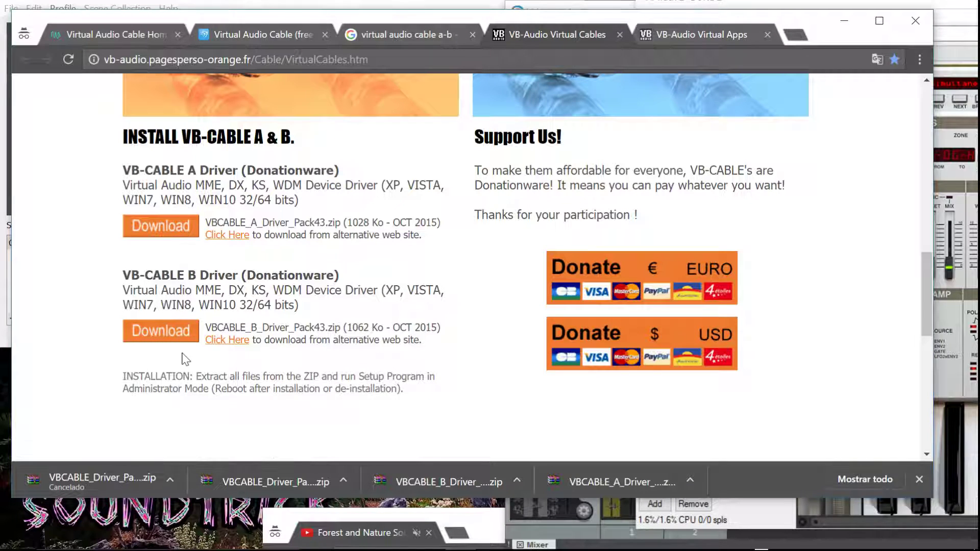
pyautogui.click(174, 340)
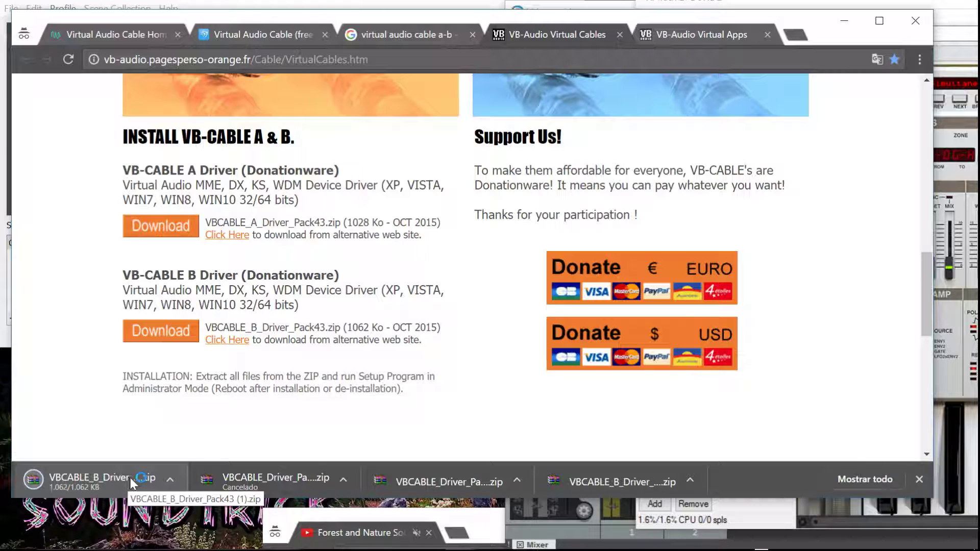
pyautogui.rightClick(362, 532)
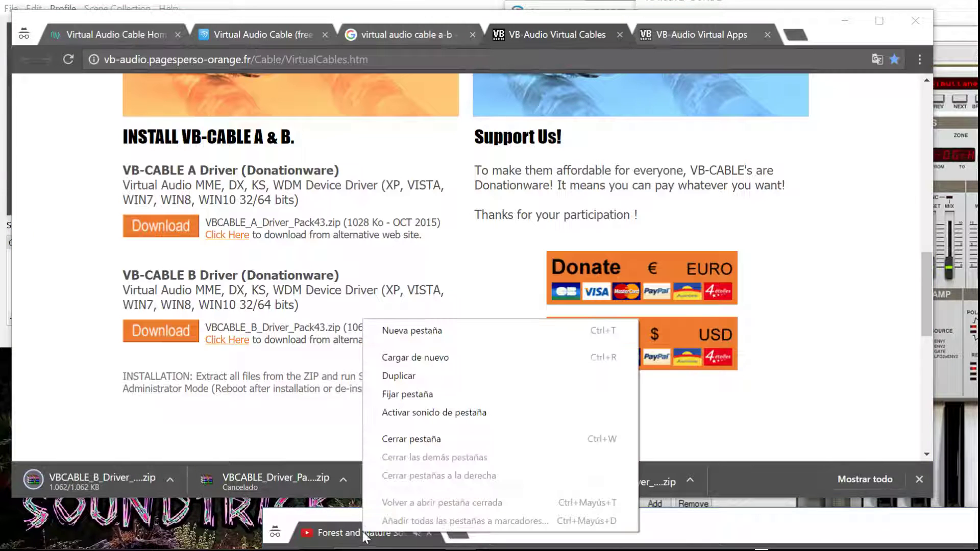
pyautogui.click(402, 415)
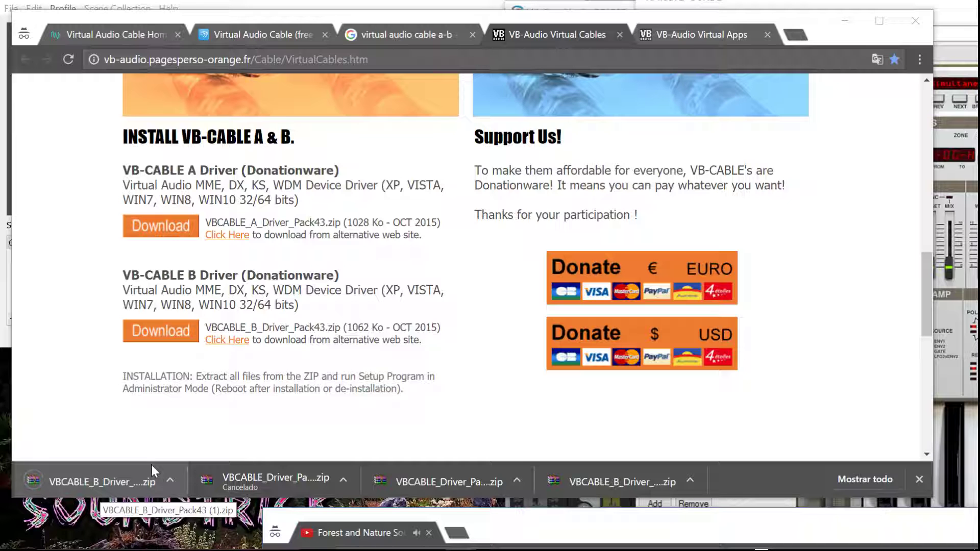
# Open the downloaded VBCABLE_B_Driver_Pack43 (1).zip, dismiss the licence reminder, select VBCABLE_Setup.exe among its files, and close the archive.
pyautogui.click(104, 480)
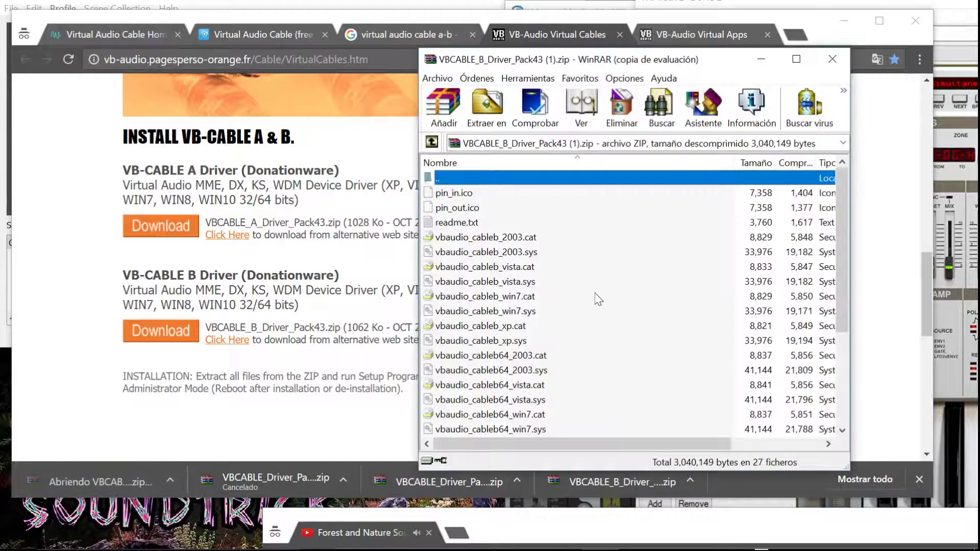
pyautogui.scroll(-3, 598, 298)
pyautogui.click(597, 311)
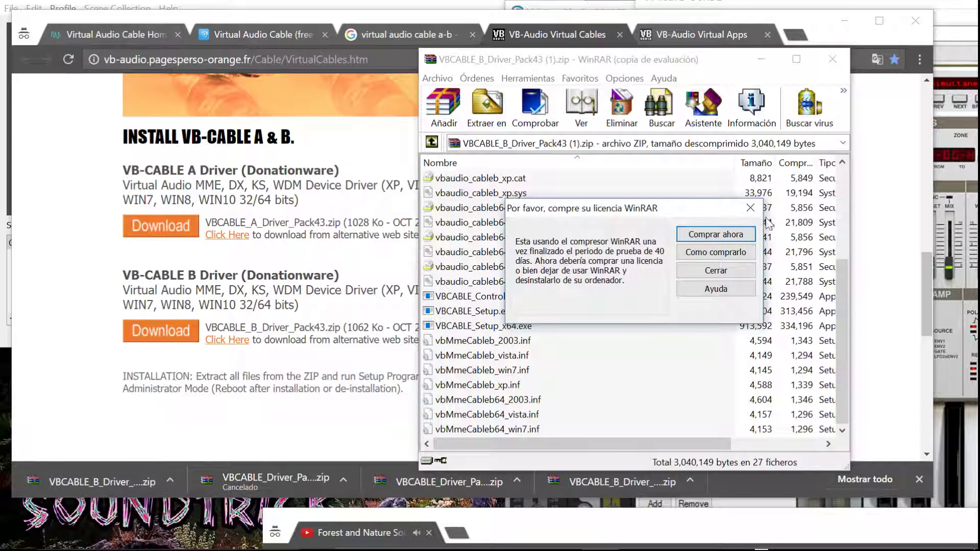
pyautogui.click(751, 208)
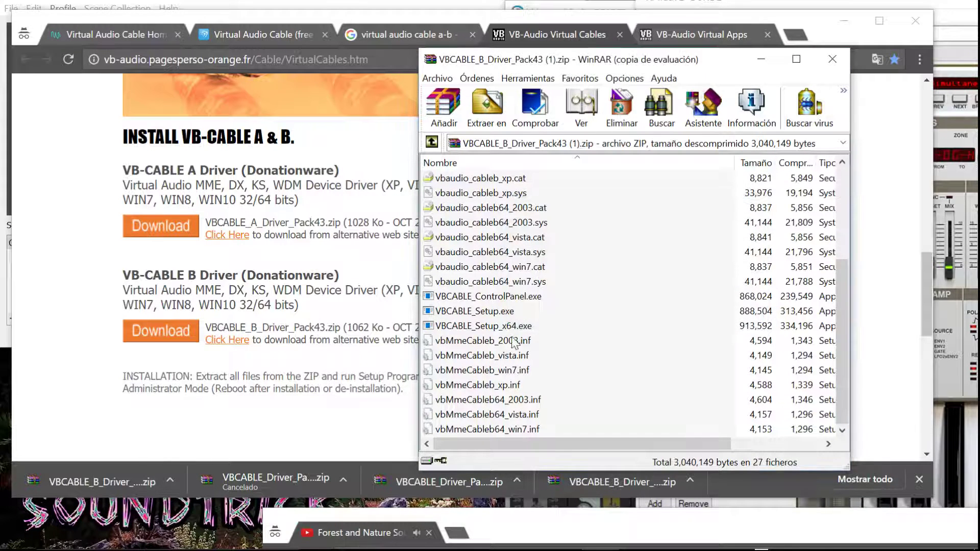
pyautogui.click(501, 312)
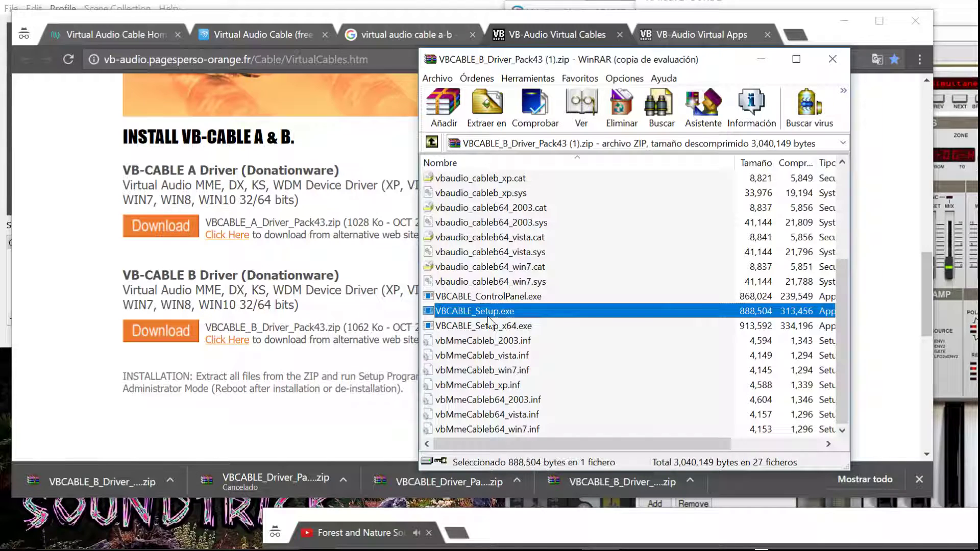
pyautogui.click(833, 60)
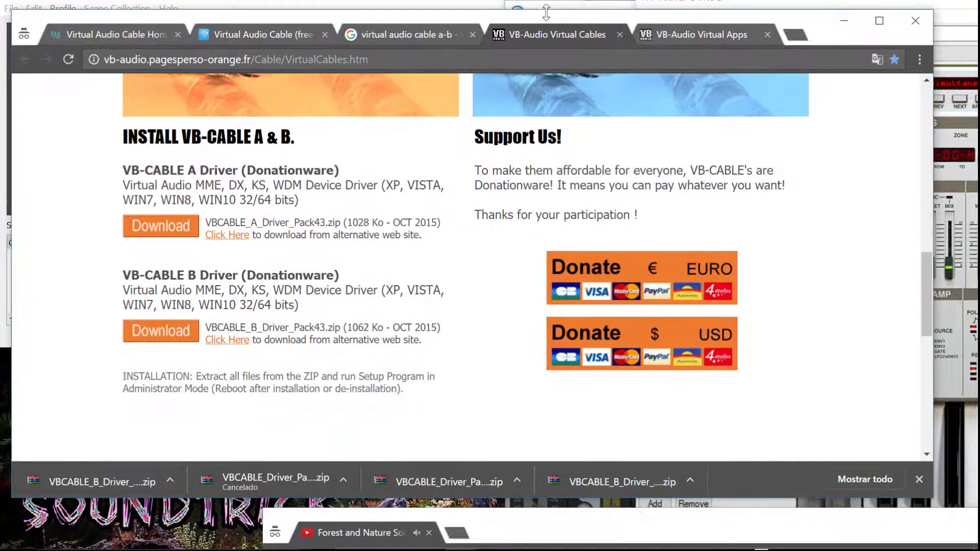
# Return to the VB-Audio Virtual Apps page, minimize the browser, and check CABLE Output and CABLE-B Output among the Windows recording devices.
pyautogui.click(674, 36)
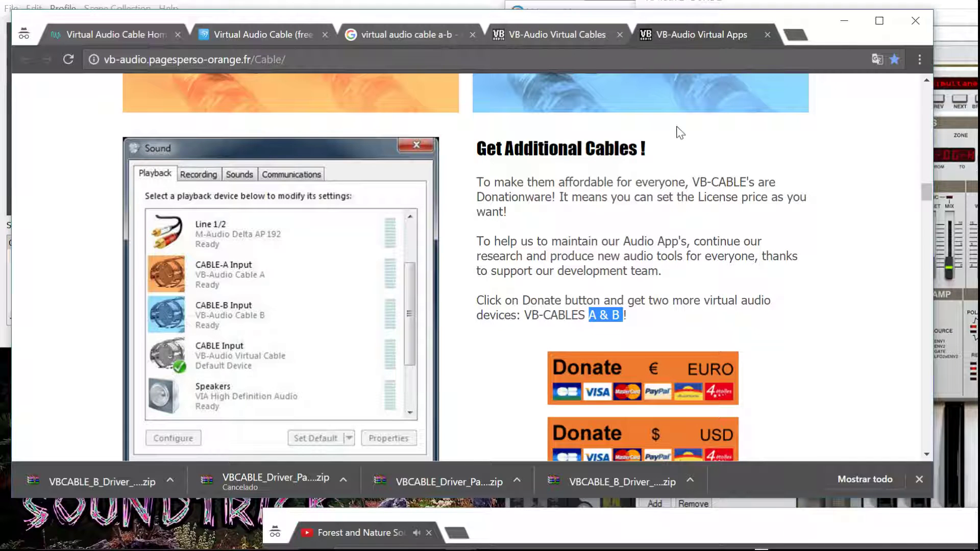
pyautogui.click(844, 21)
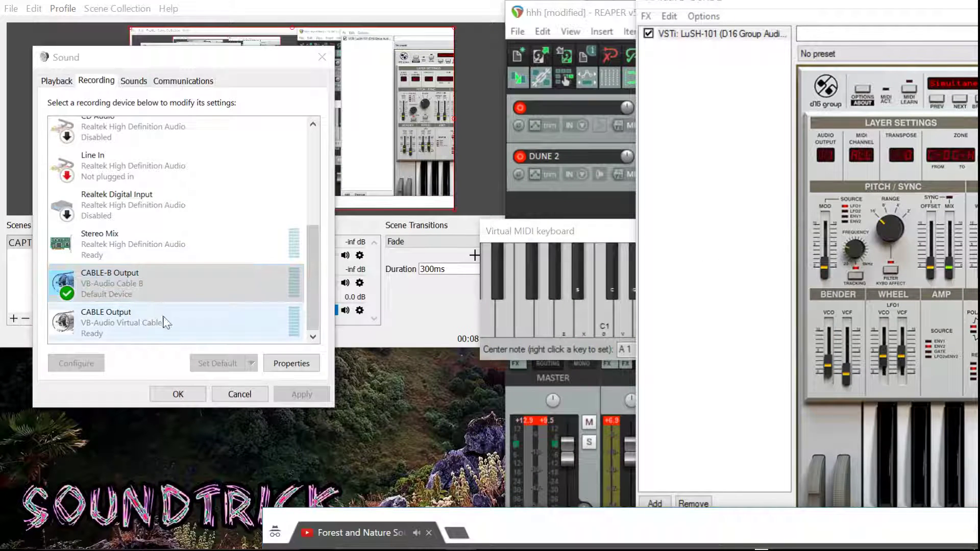
pyautogui.click(145, 331)
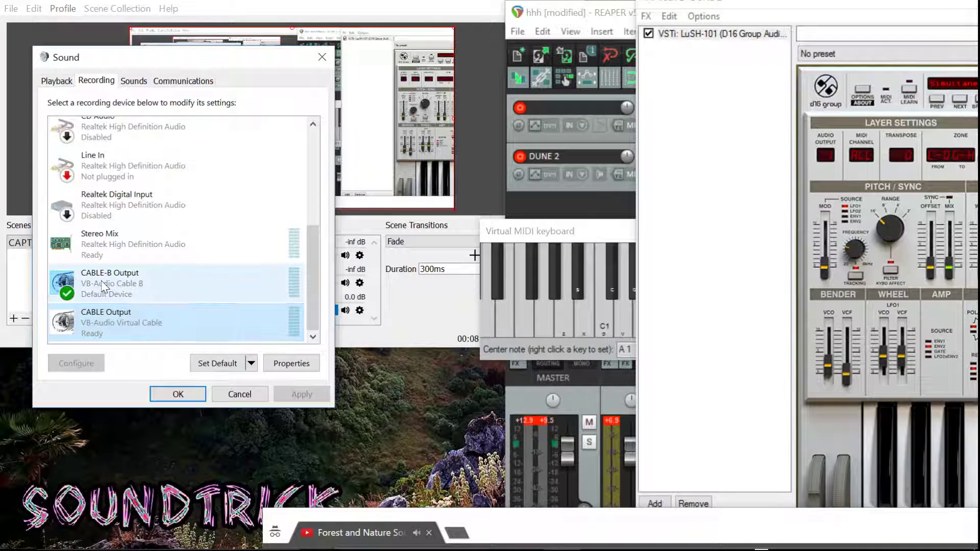
pyautogui.click(205, 285)
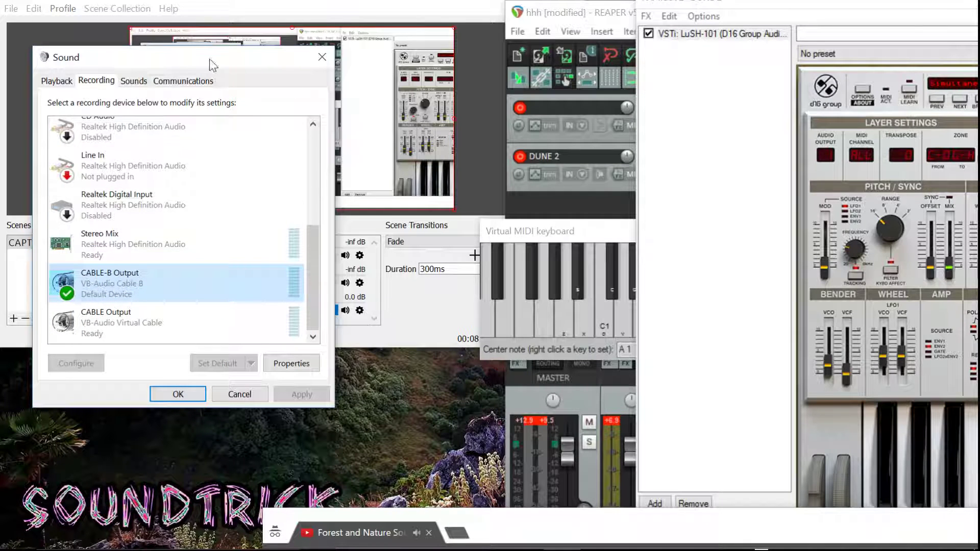
pyautogui.moveTo(213, 65); pyautogui.dragTo(212, 88)
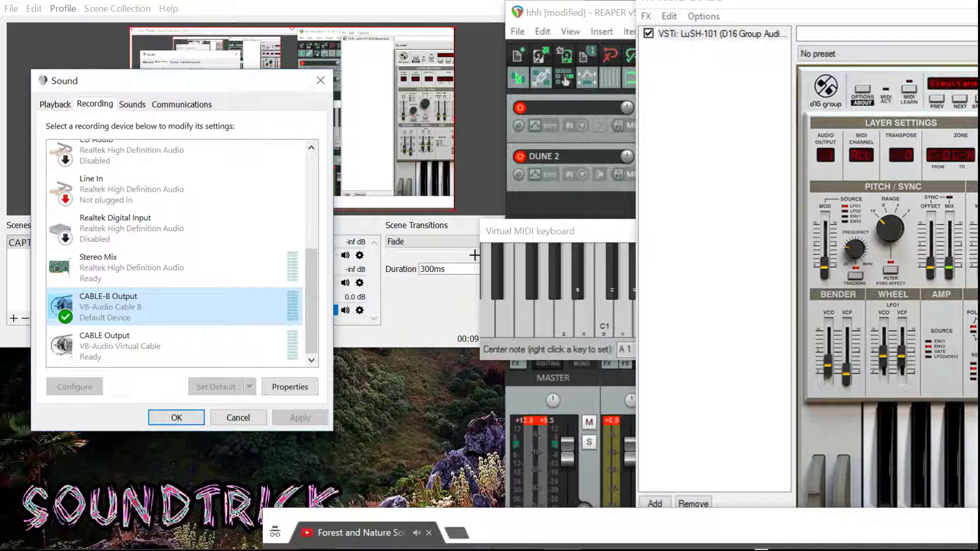
# Bring REAPER in front of OBS and open its audio device preferences to review the output device.
pyautogui.click(422, 302)
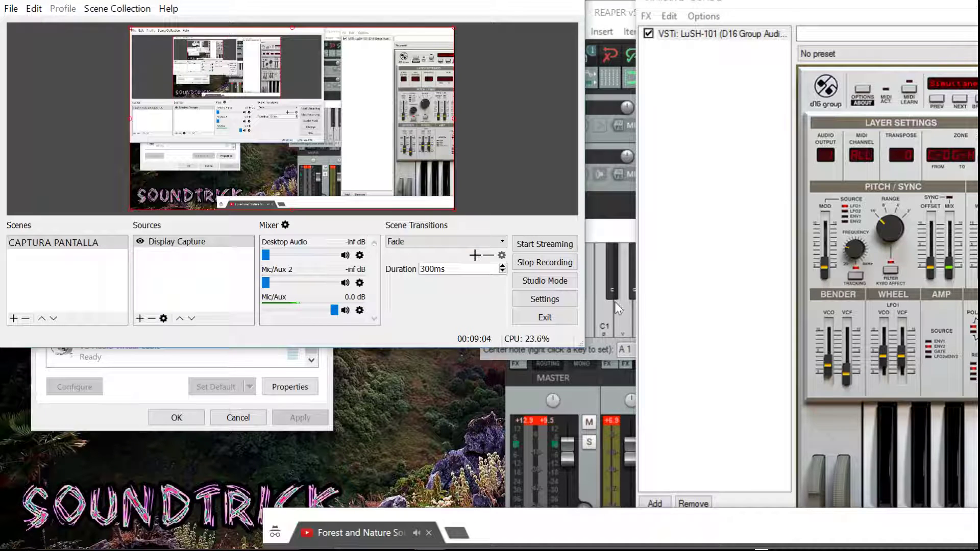
pyautogui.click(512, 406)
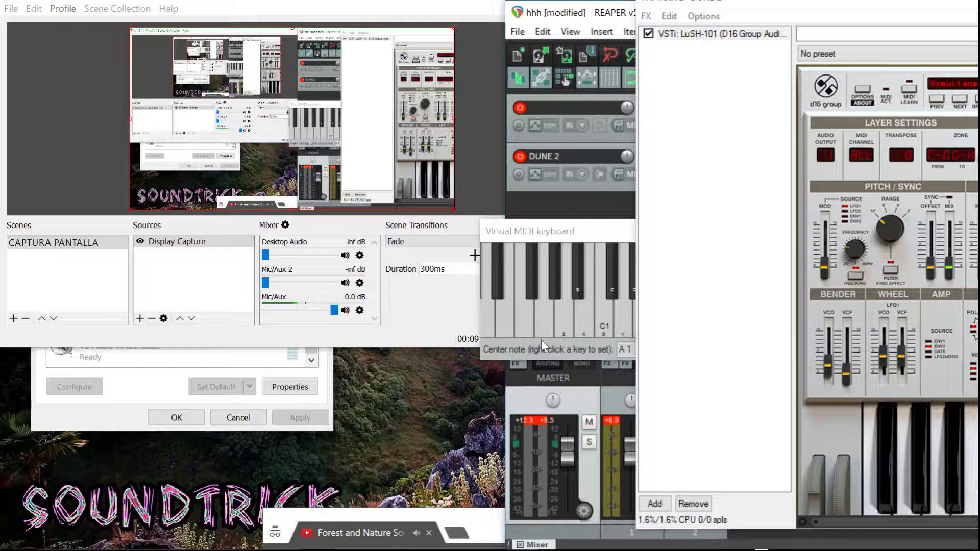
pyautogui.moveTo(591, 19); pyautogui.dragTo(104, 33)
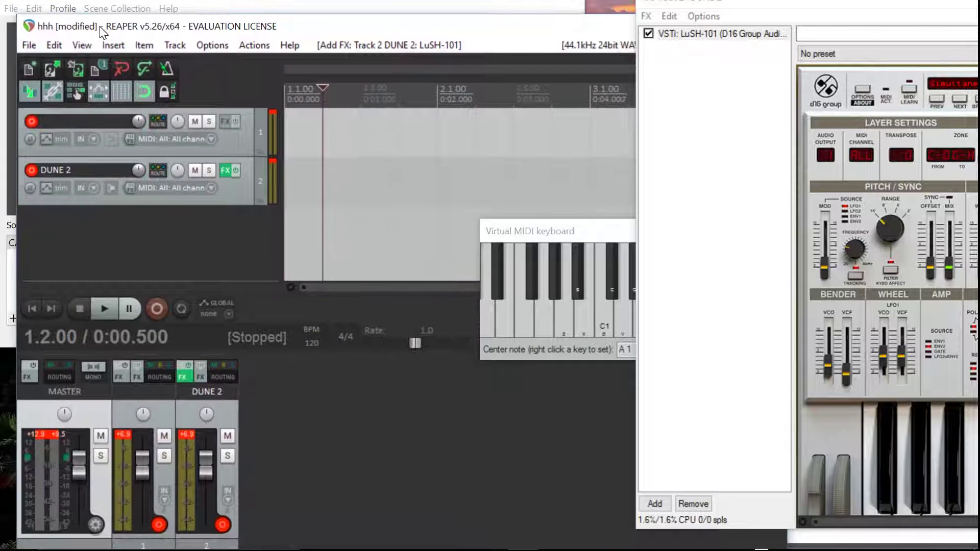
pyautogui.click(262, 51)
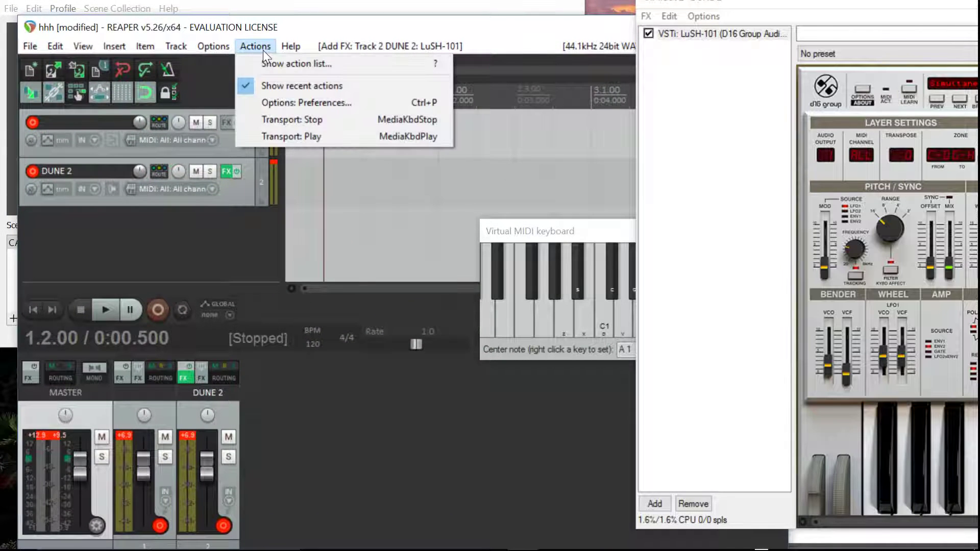
pyautogui.moveTo(219, 48)
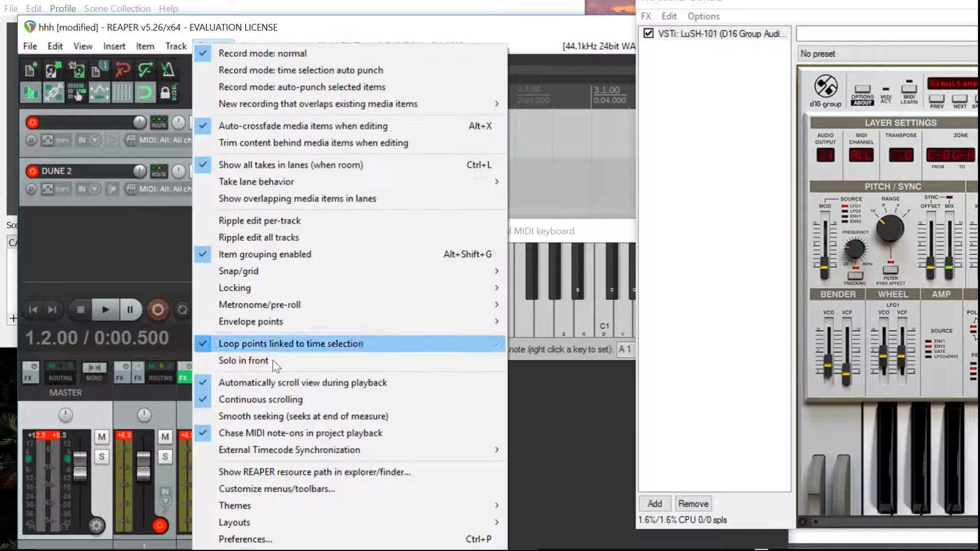
pyautogui.click(267, 536)
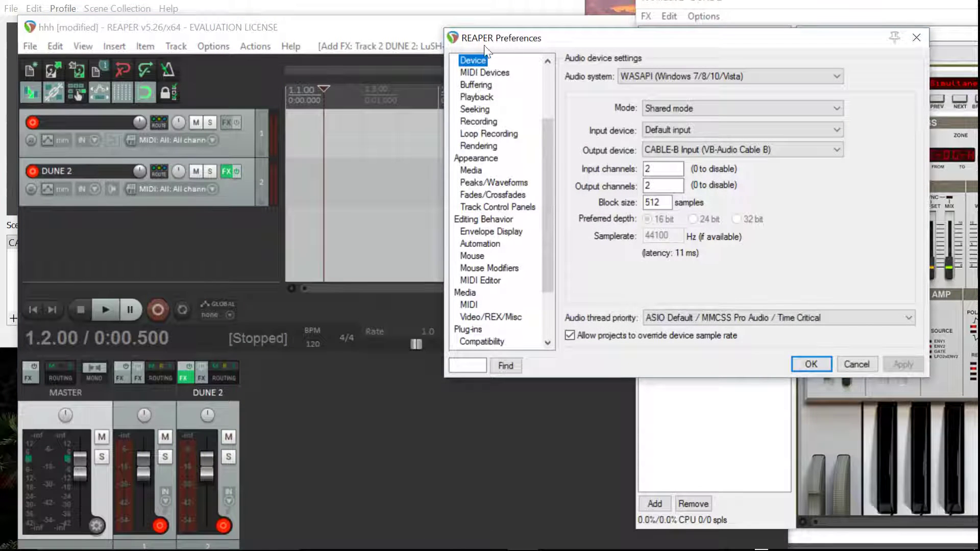
pyautogui.moveTo(542, 145); pyautogui.dragTo(551, 91)
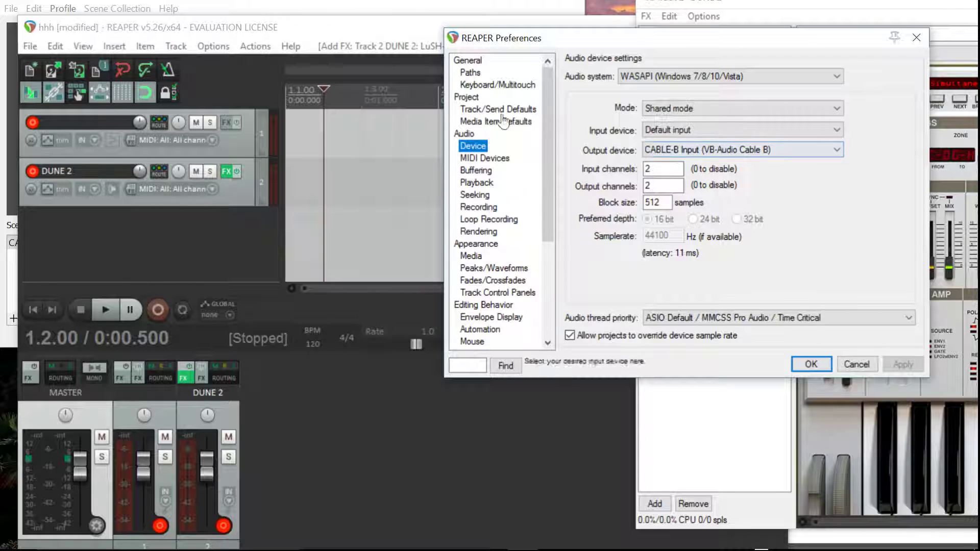
# Arrange REAPER beside the Windows Sound window and show the playback devices to compare CABLE-B Input with REAPER's output device.
pyautogui.moveTo(302, 32); pyautogui.dragTo(698, 22)
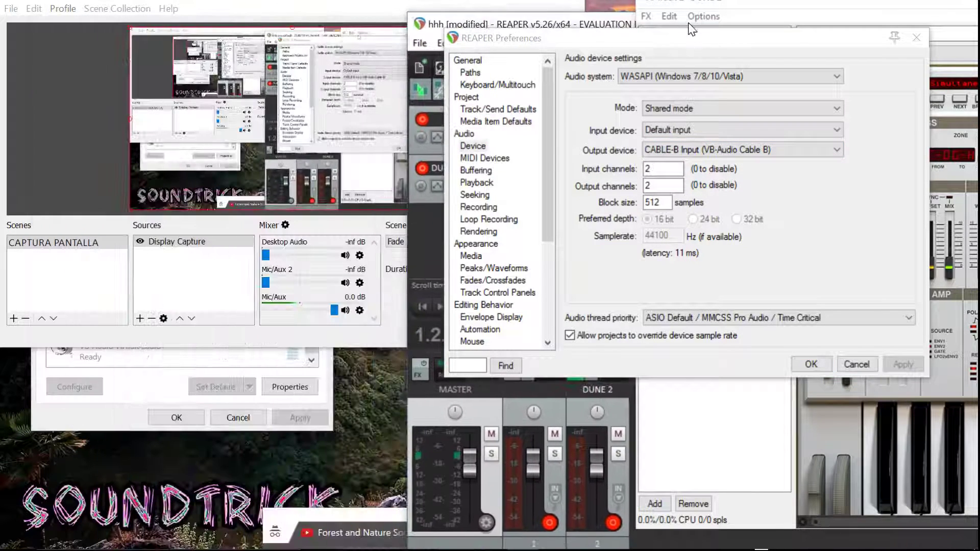
pyautogui.click(153, 398)
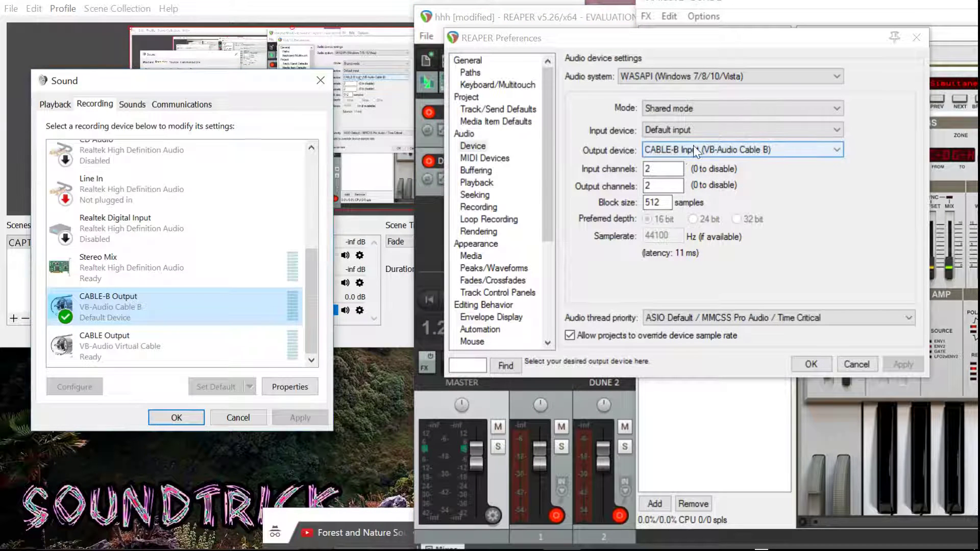
pyautogui.click(65, 107)
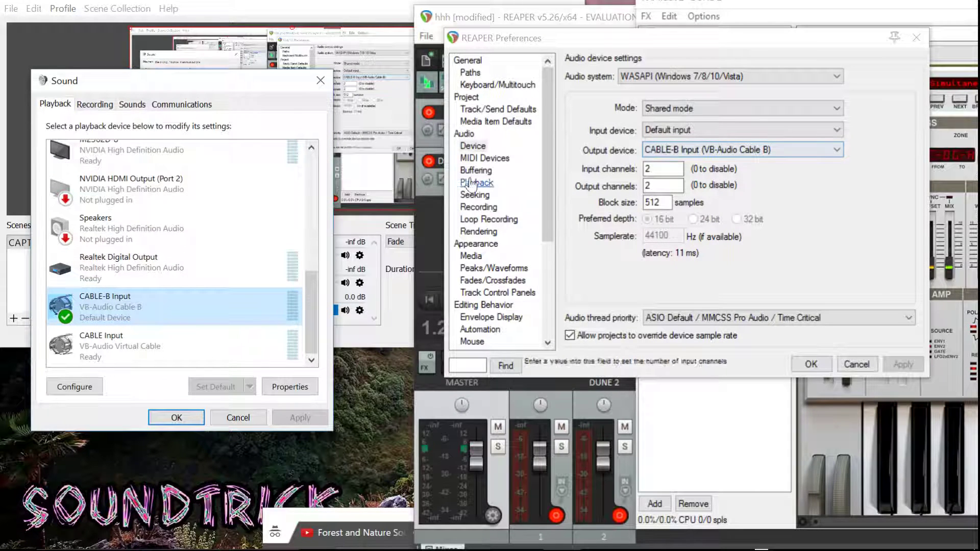
# Close REAPER's preferences, play test notes on the LuSH-101 synth, and check the CABLE-B Input level among the playback devices.
pyautogui.click(918, 443)
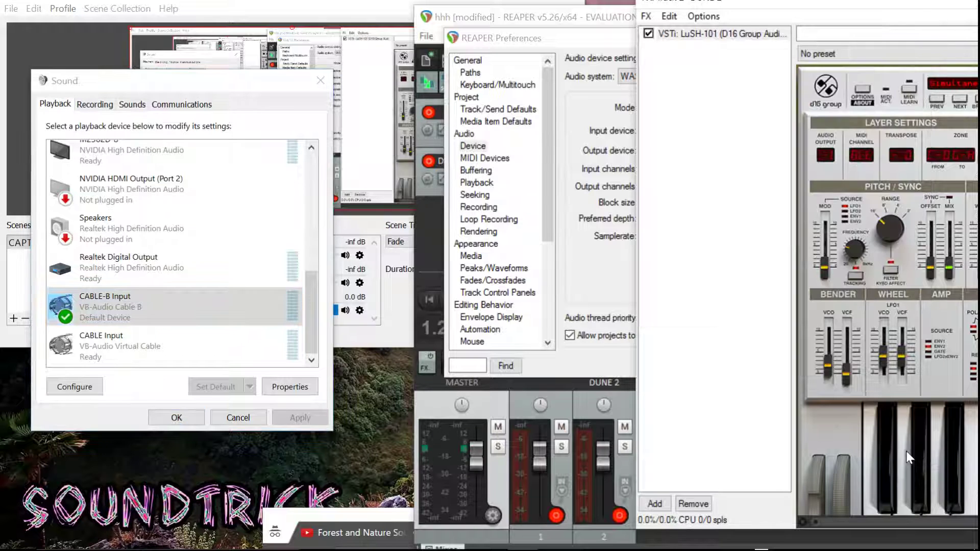
pyautogui.click(906, 452)
pyautogui.click(906, 451)
pyautogui.click(587, 316)
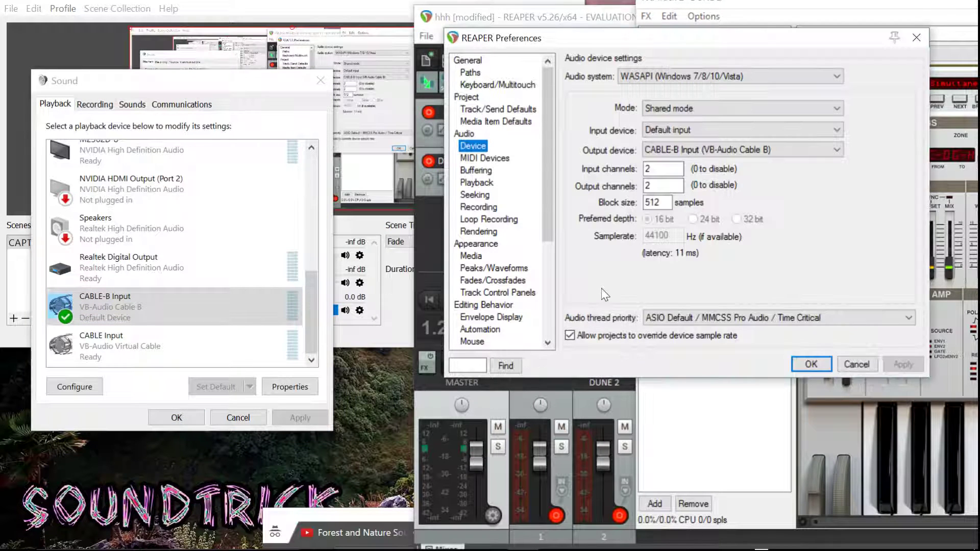
pyautogui.click(901, 423)
pyautogui.click(912, 440)
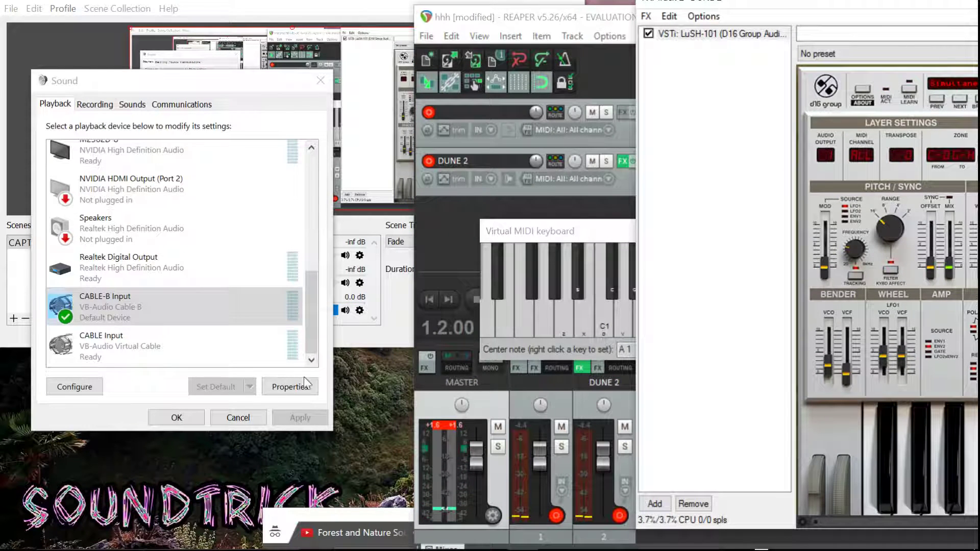
pyautogui.click(230, 292)
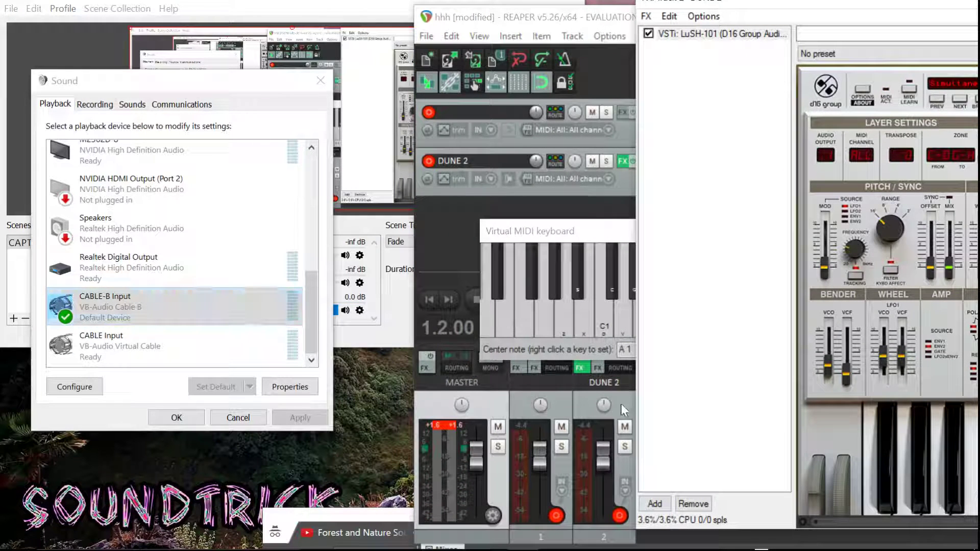
pyautogui.click(806, 489)
pyautogui.click(556, 311)
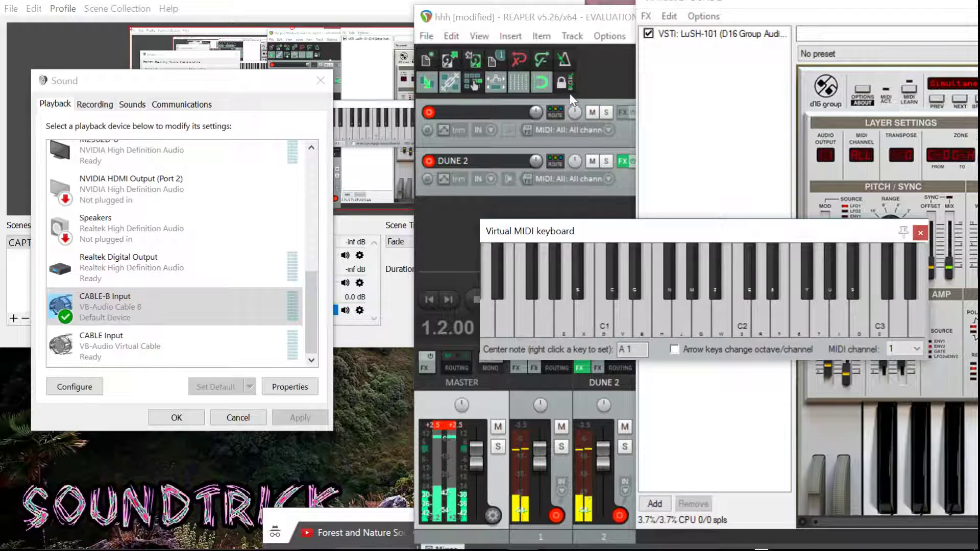
pyautogui.click(219, 299)
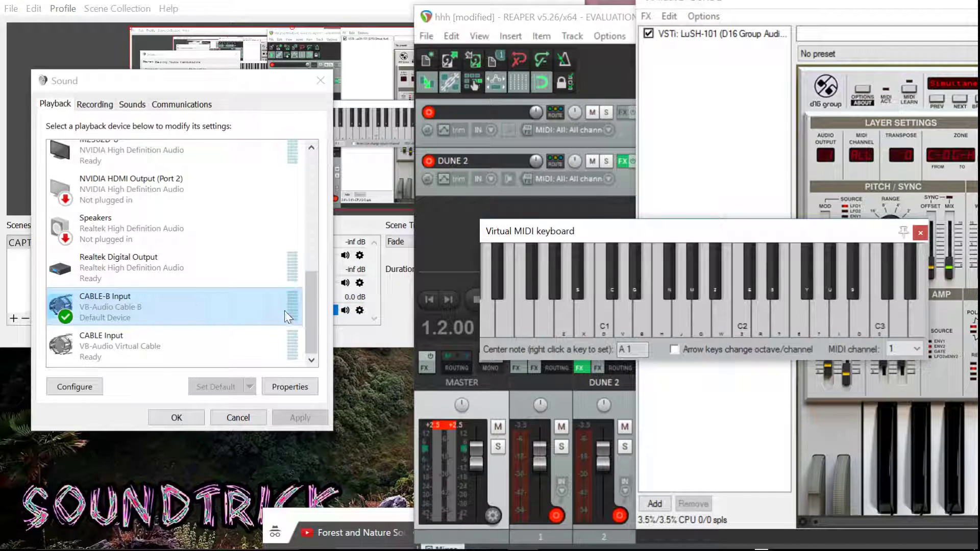
pyautogui.click(437, 247)
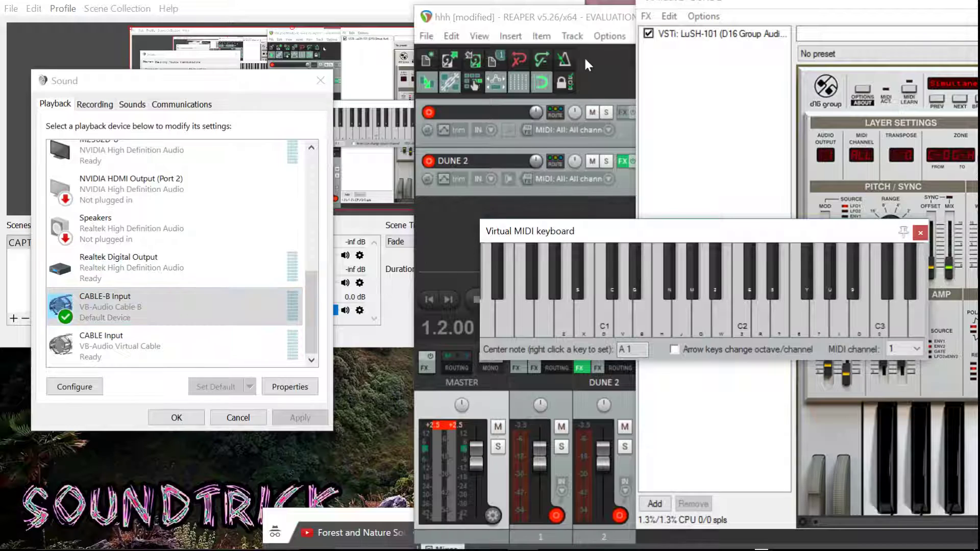
# Reopen REAPER's audio device preferences, choose CABLE-B Input (VB-Audio Cable B) as the output device, and close the preferences.
pyautogui.click(610, 36)
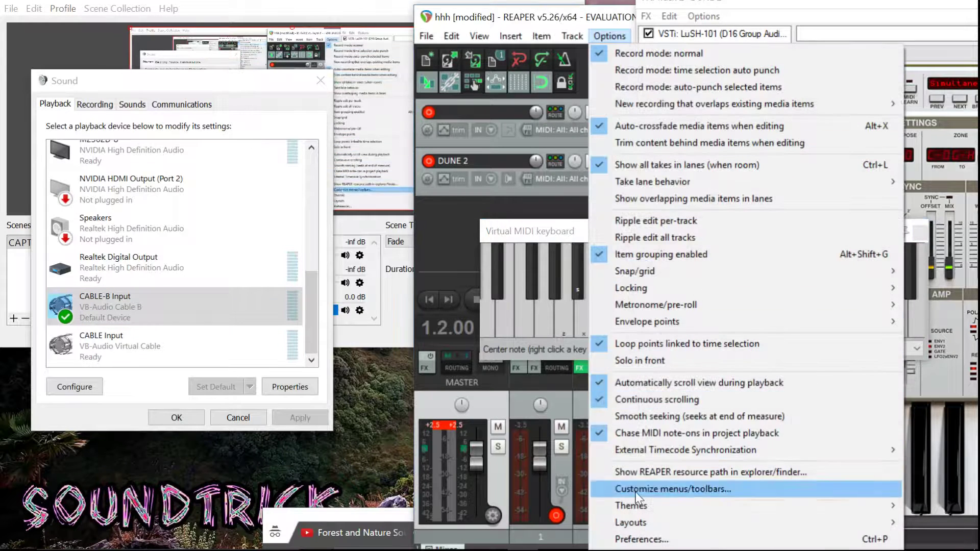
pyautogui.click(638, 537)
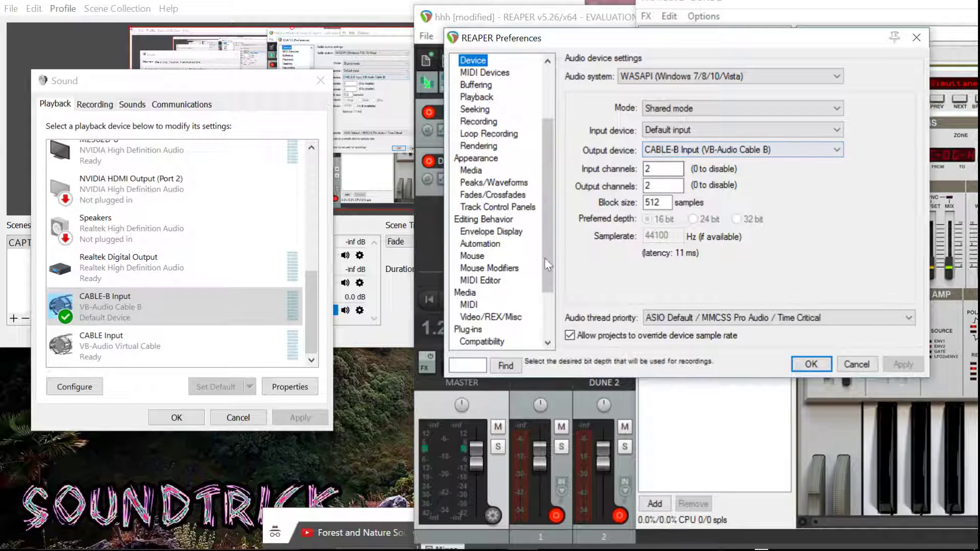
pyautogui.click(230, 322)
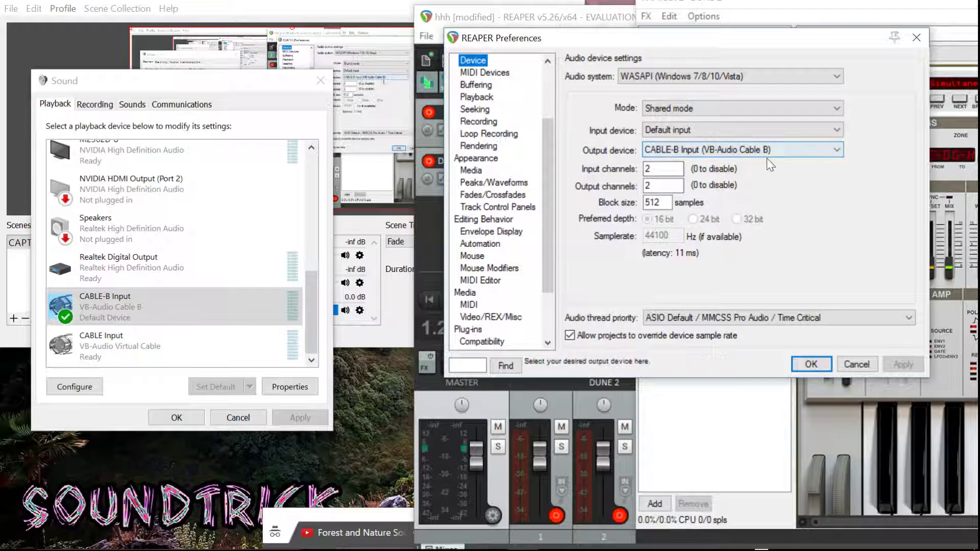
pyautogui.click(751, 151)
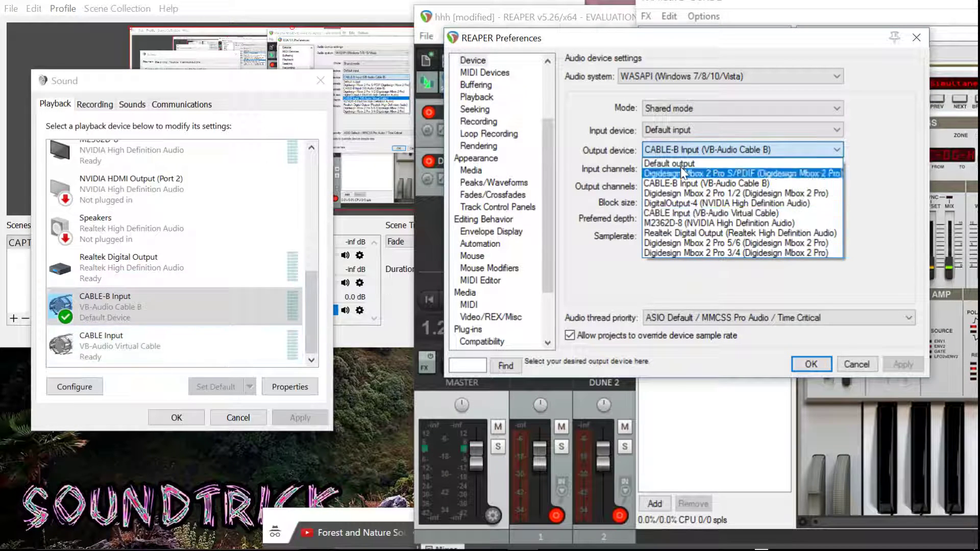
pyautogui.click(695, 183)
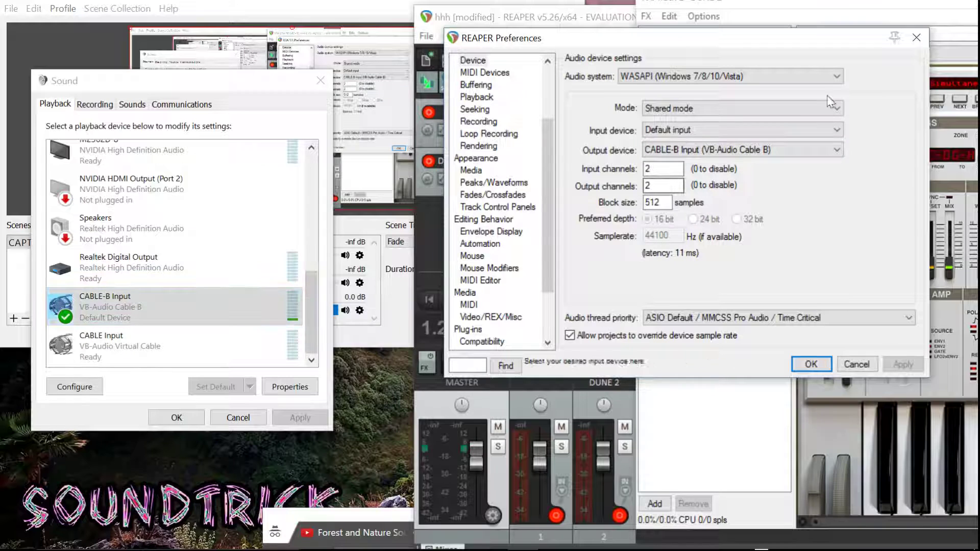
pyautogui.click(914, 44)
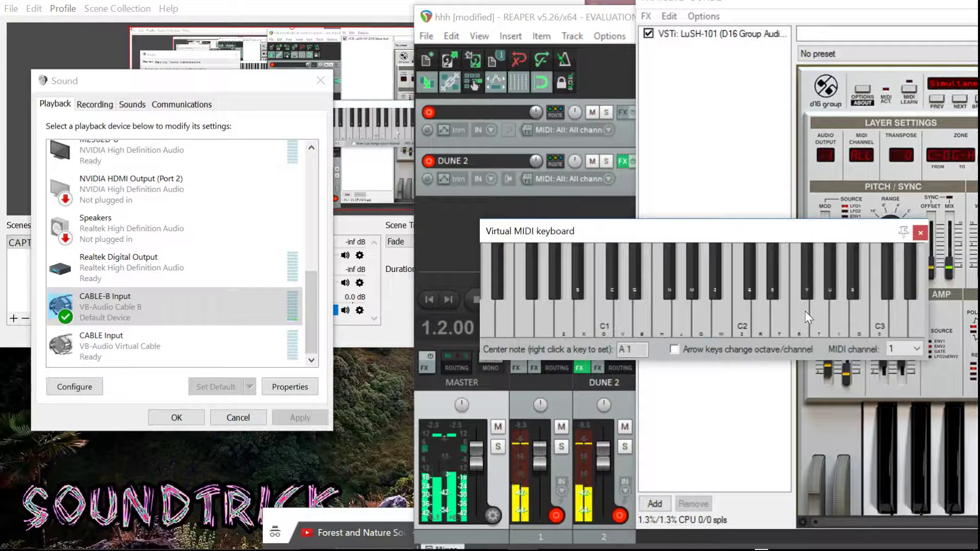
# Play test notes on the virtual MIDI keyboard and check the CABLE-B Input playback level against the CABLE-B Output recording level.
pyautogui.click(805, 311)
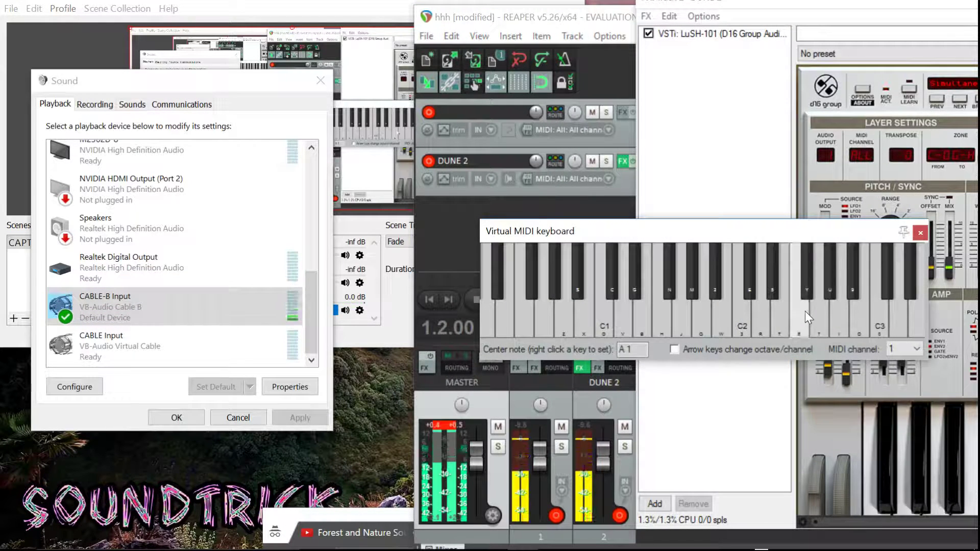
pyautogui.click(746, 314)
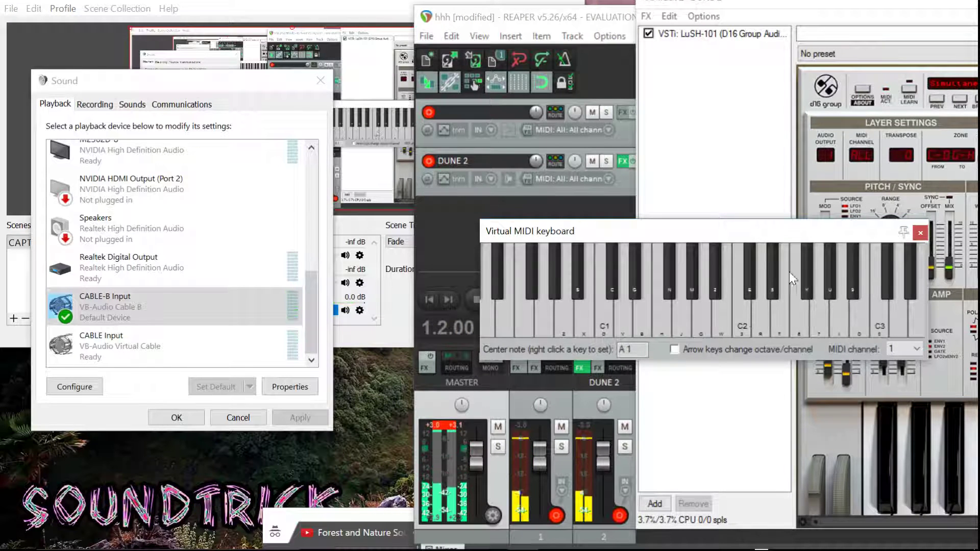
pyautogui.click(163, 307)
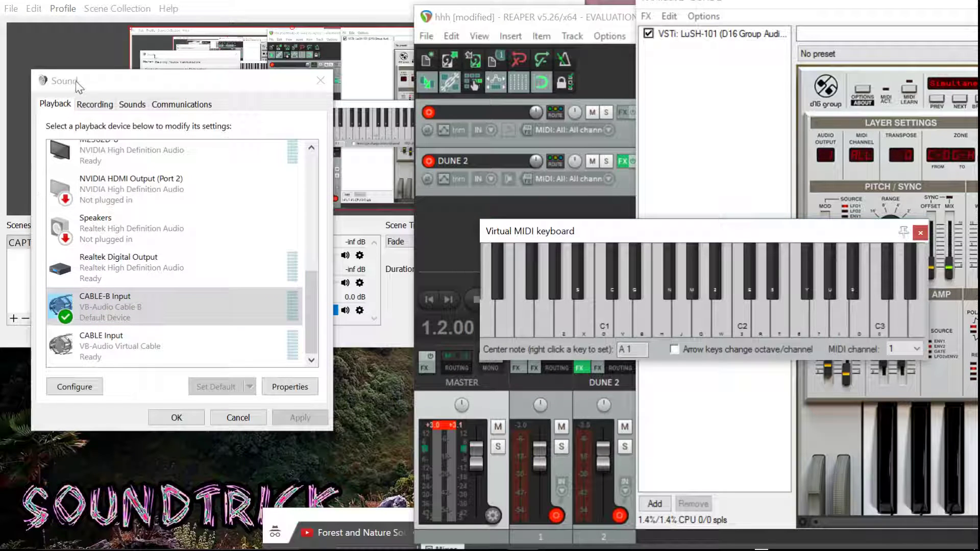
pyautogui.click(95, 105)
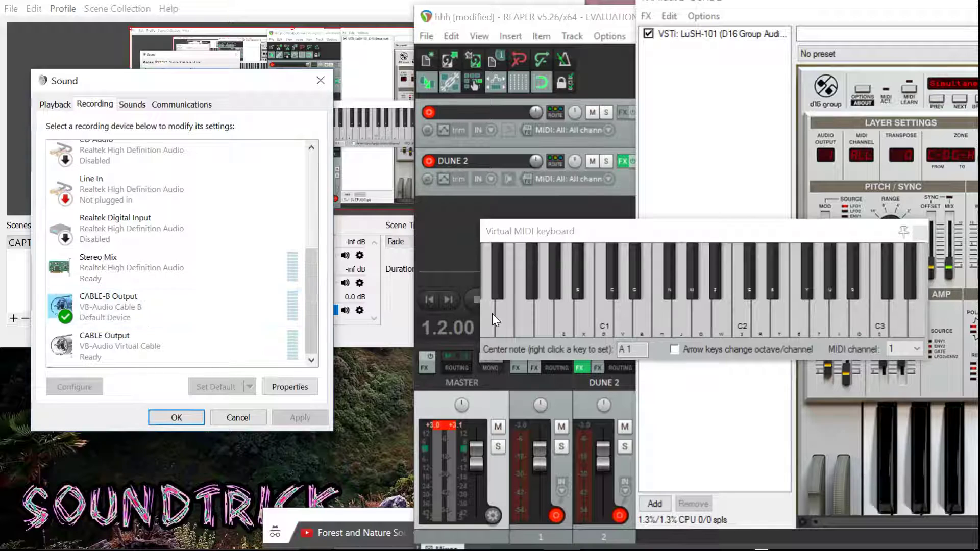
pyautogui.click(541, 302)
pyautogui.click(581, 313)
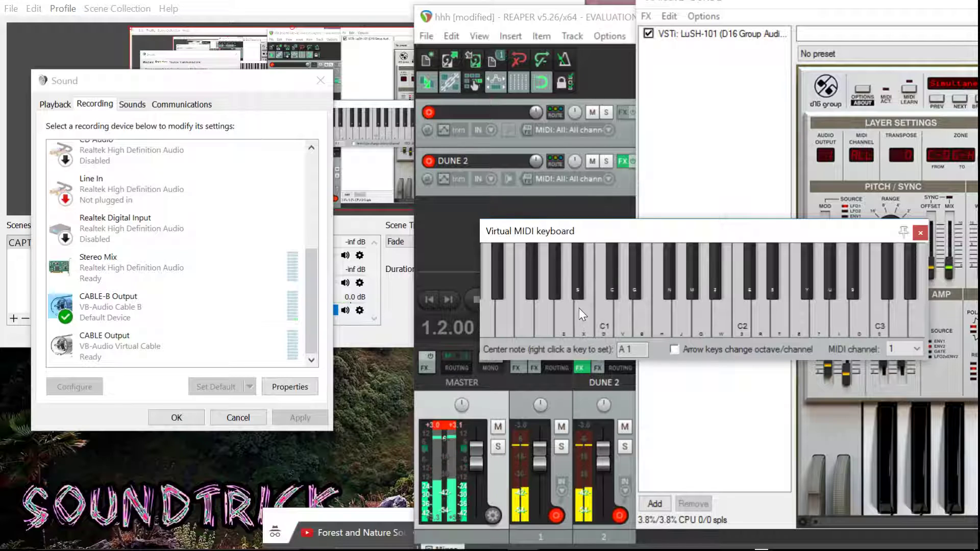
# Move the Windows Sound window away from the OBS window and open the audio settings in OBS.
pyautogui.click(402, 316)
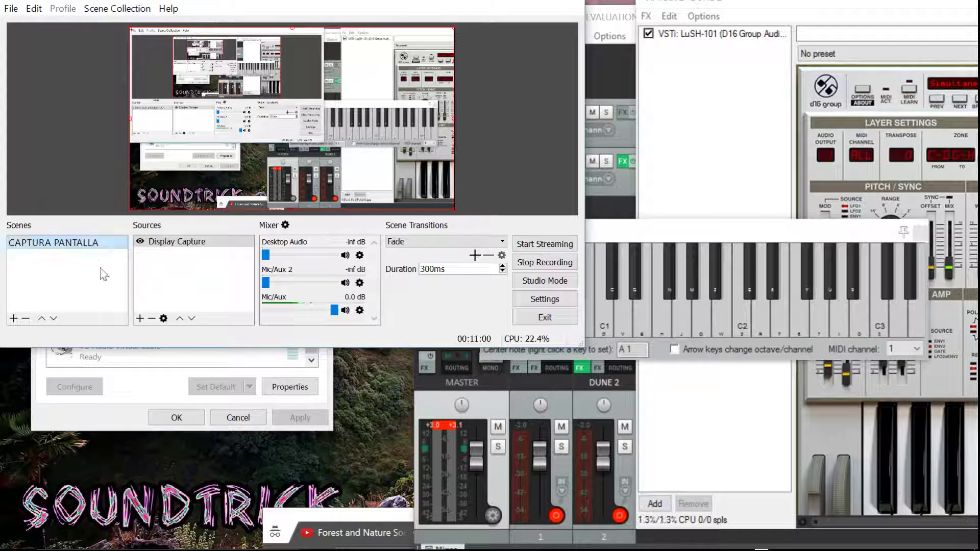
pyautogui.click(133, 375)
pyautogui.moveTo(140, 87); pyautogui.dragTo(517, 210)
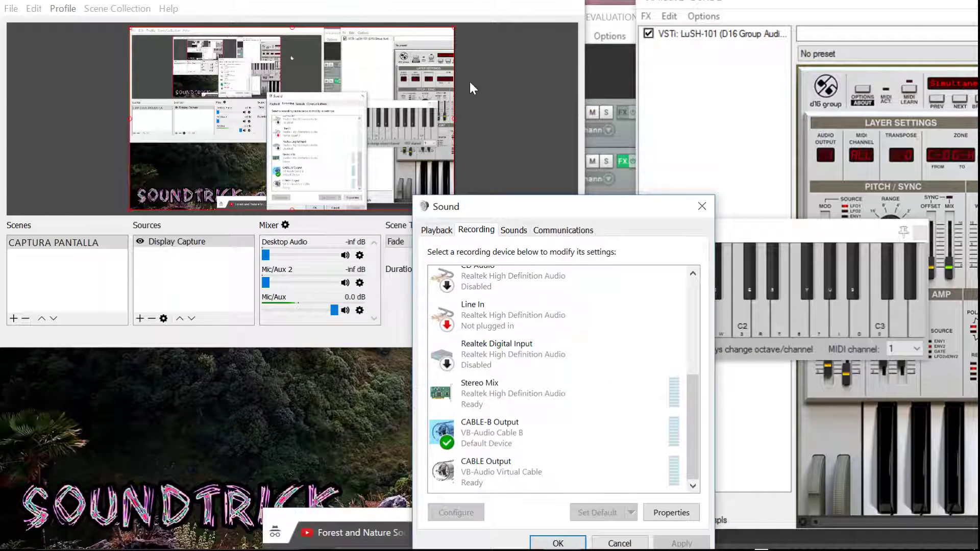
pyautogui.click(32, 56)
pyautogui.click(10, 8)
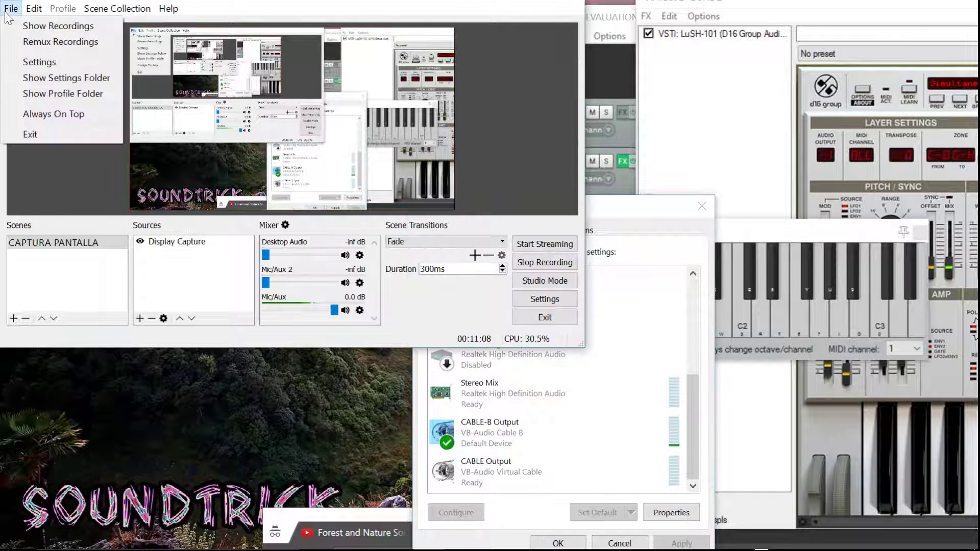
pyautogui.click(43, 70)
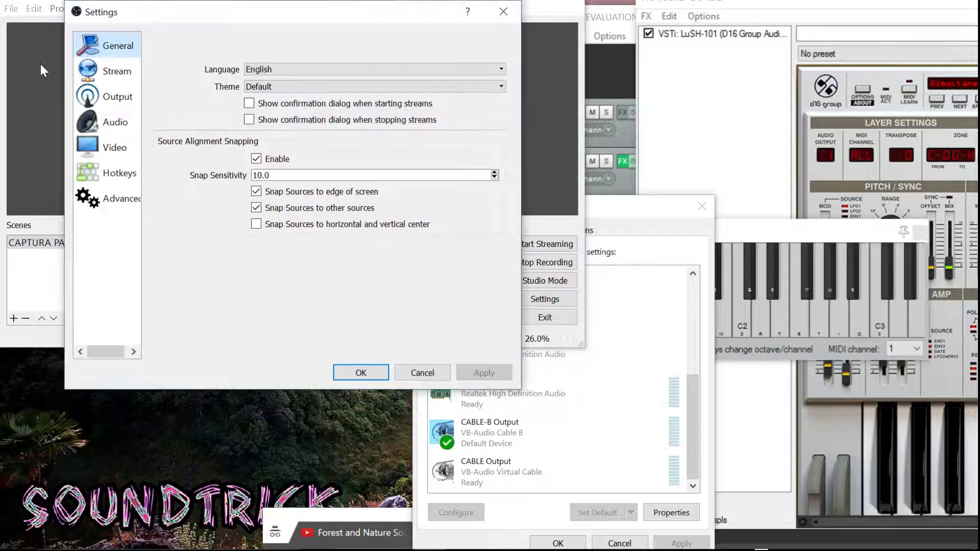
pyautogui.click(109, 116)
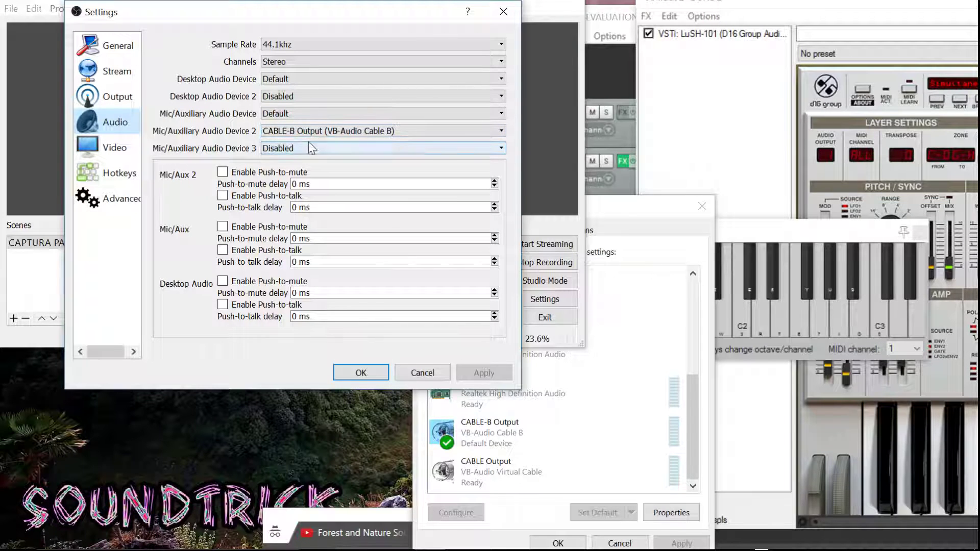
# Compare OBS's Mic/Auxiliary Audio Device 2 with the CABLE-B Output recording device, review its device options, and cancel the settings.
pyautogui.click(503, 430)
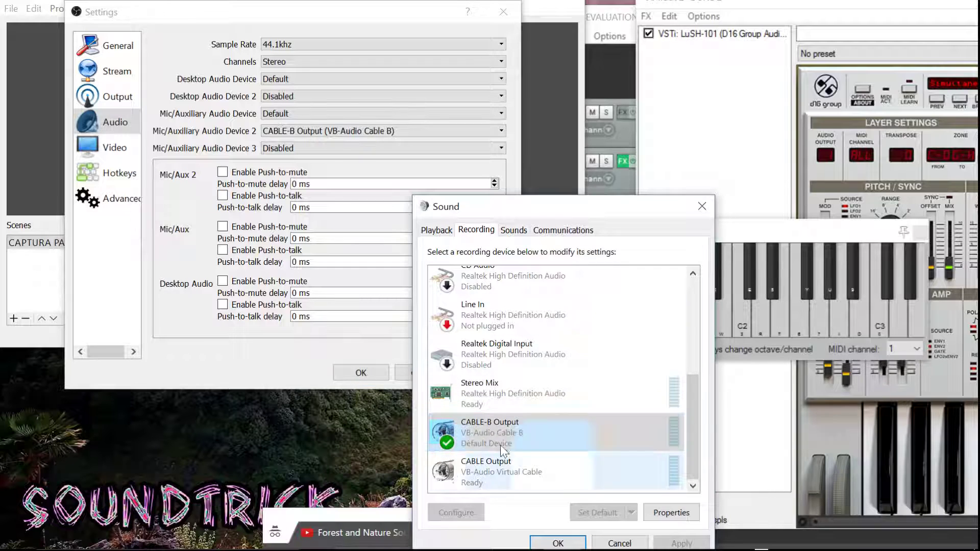
pyautogui.click(238, 150)
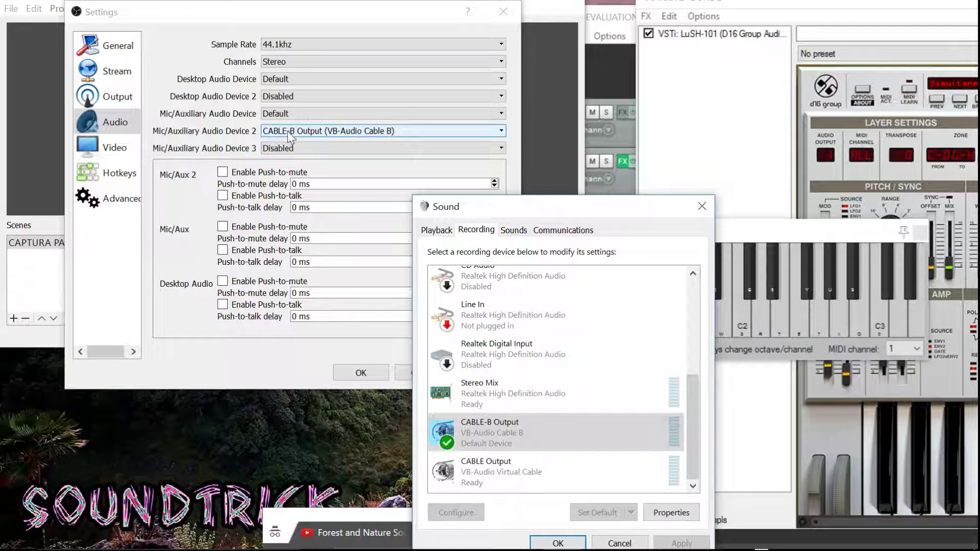
pyautogui.click(549, 435)
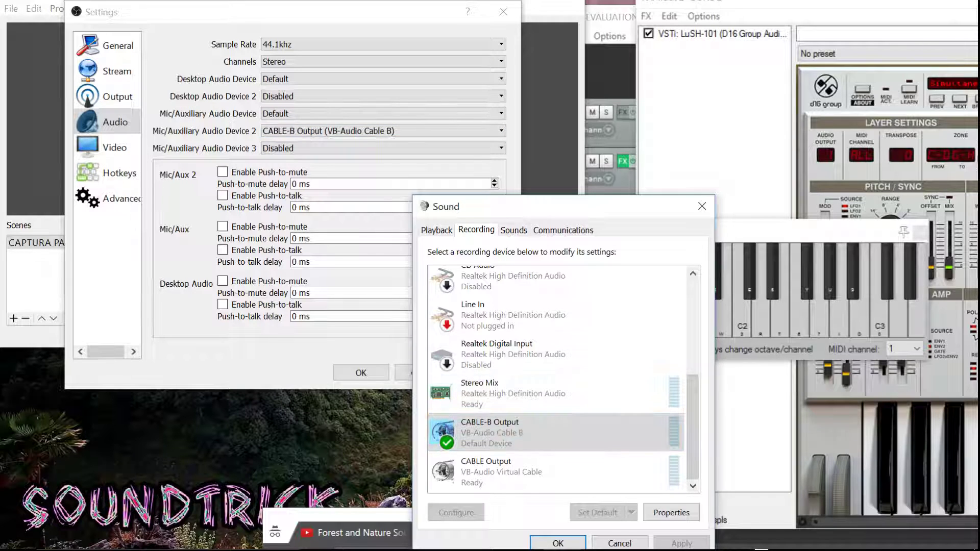
pyautogui.click(358, 130)
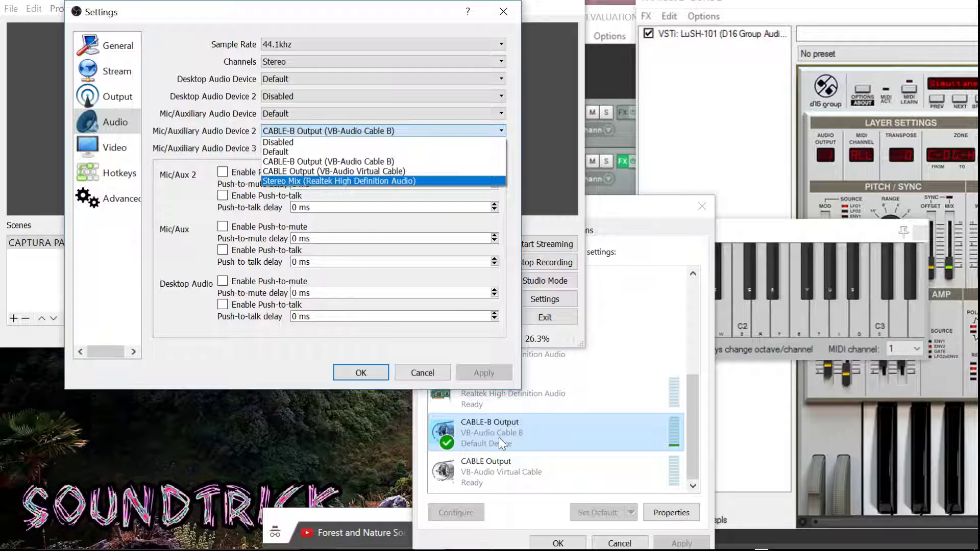
pyautogui.click(223, 351)
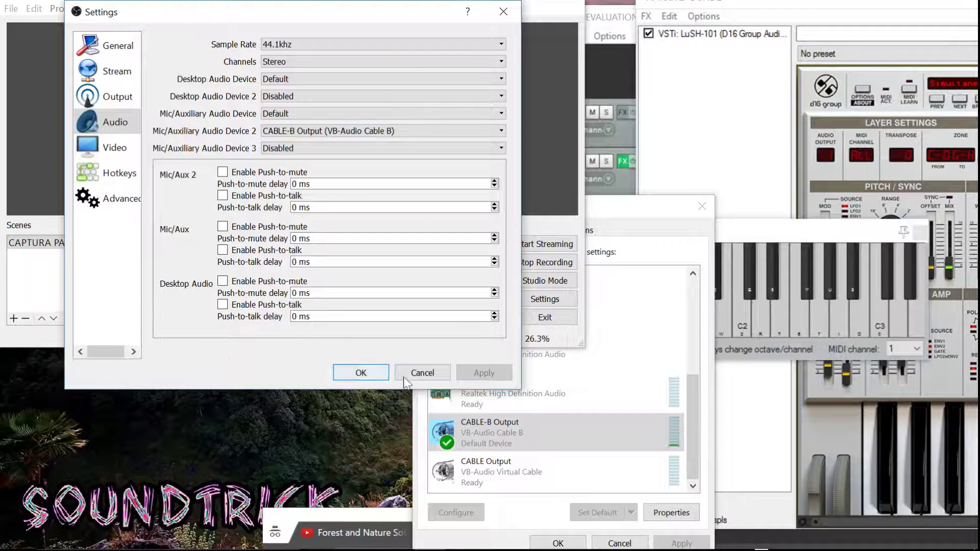
pyautogui.click(419, 373)
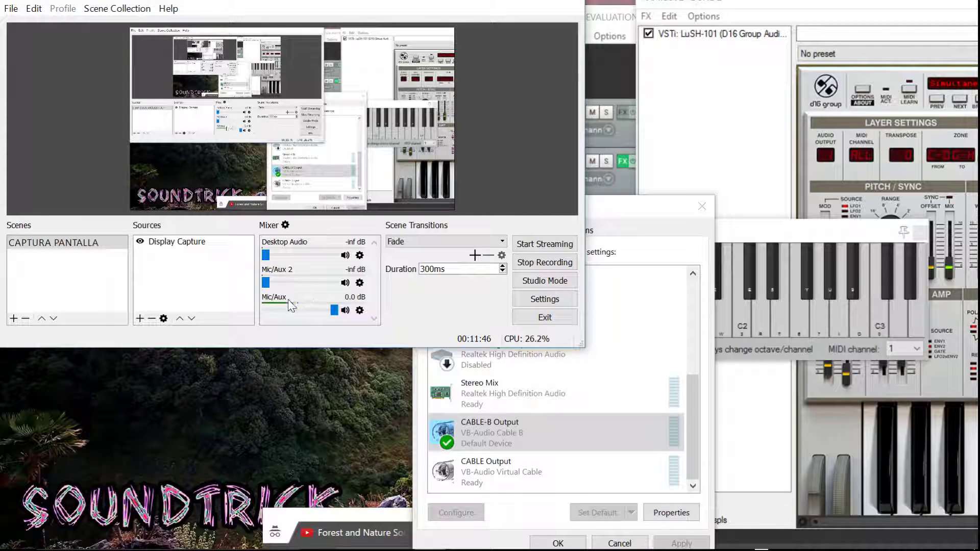
# Play test notes while watching the OBS mixer, and place the Windows recording devices beside REAPER to examine CABLE-B Output.
pyautogui.click(746, 311)
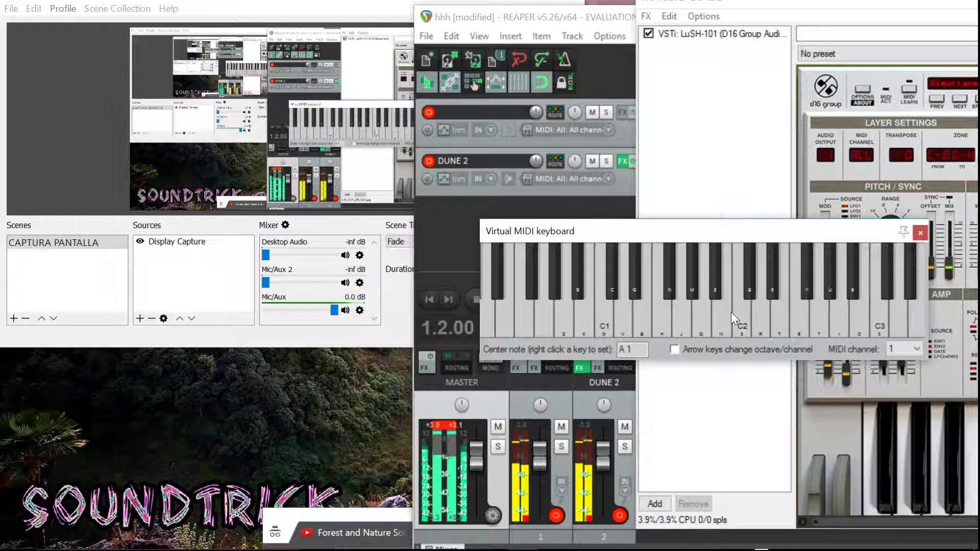
pyautogui.click(657, 306)
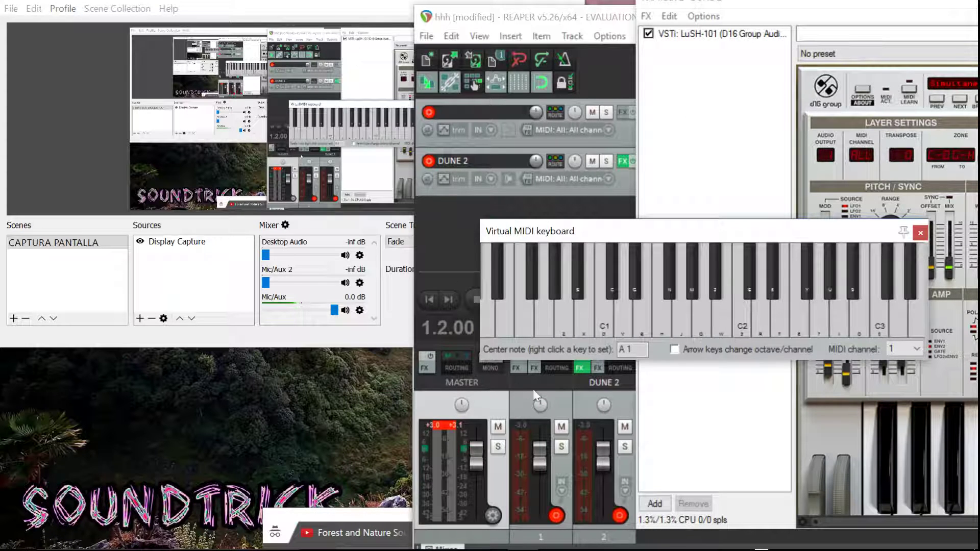
pyautogui.moveTo(717, 550)
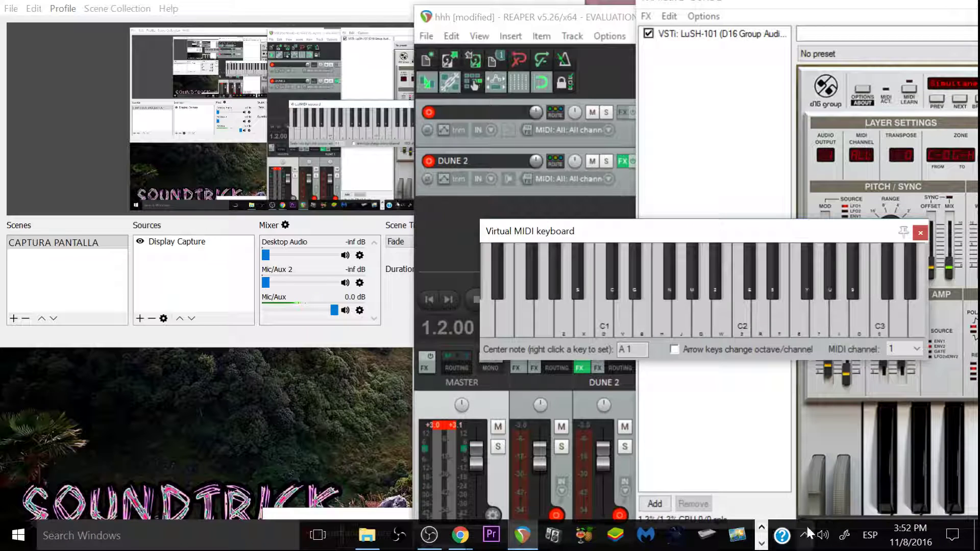
pyautogui.click(823, 536)
pyautogui.rightClick(824, 536)
pyautogui.click(838, 479)
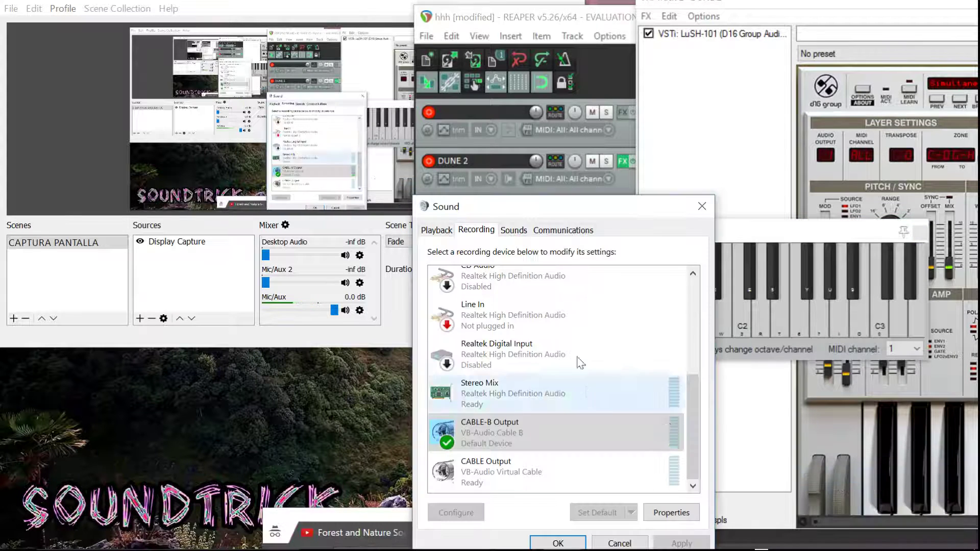
pyautogui.moveTo(553, 211); pyautogui.dragTo(143, 223)
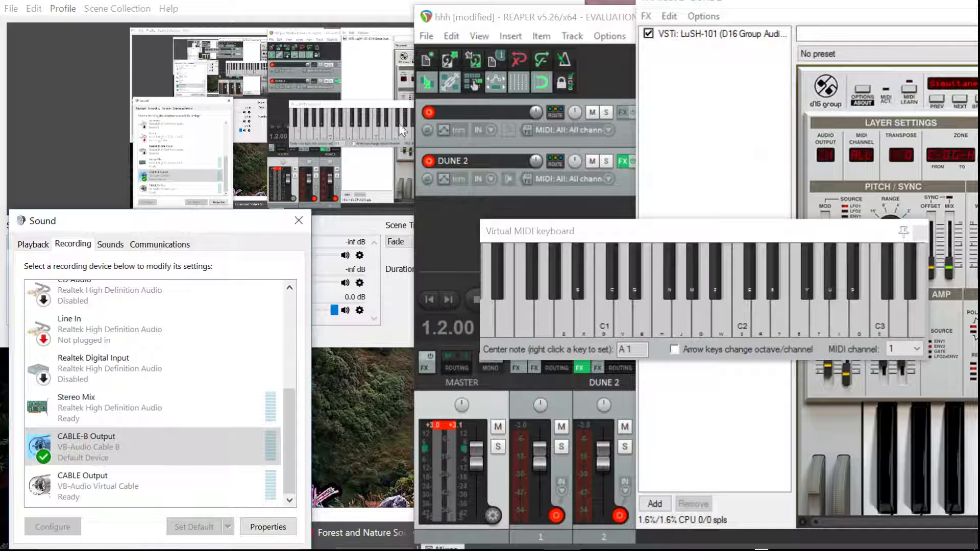
pyautogui.click(209, 451)
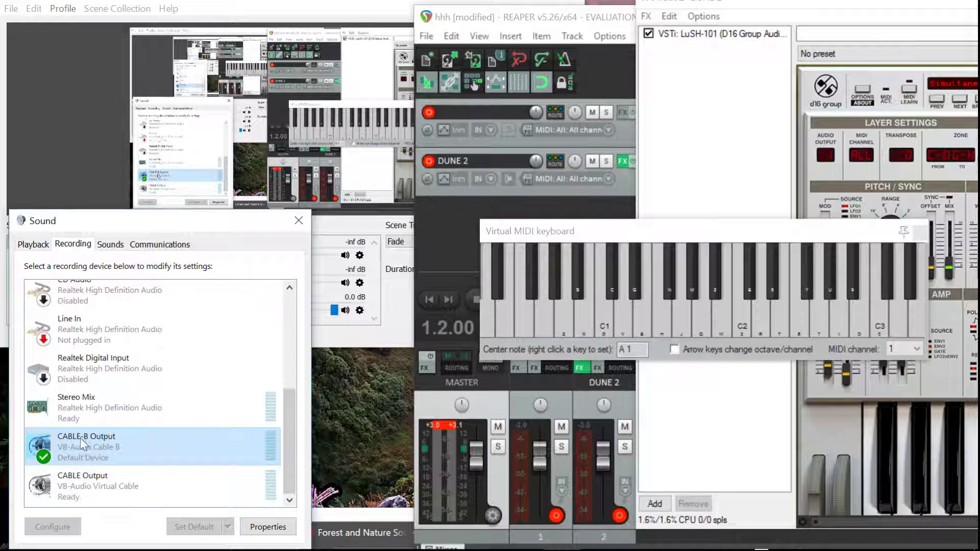
# Play more test notes with the OBS mixer visible and check CABLE-B Output and CABLE-B Input in the Windows sound devices.
pyautogui.click(104, 121)
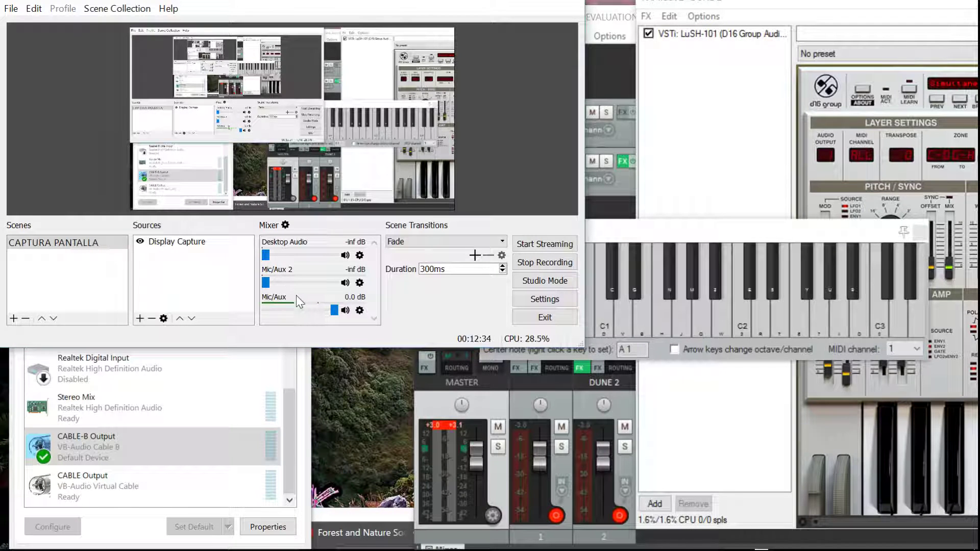
pyautogui.click(675, 292)
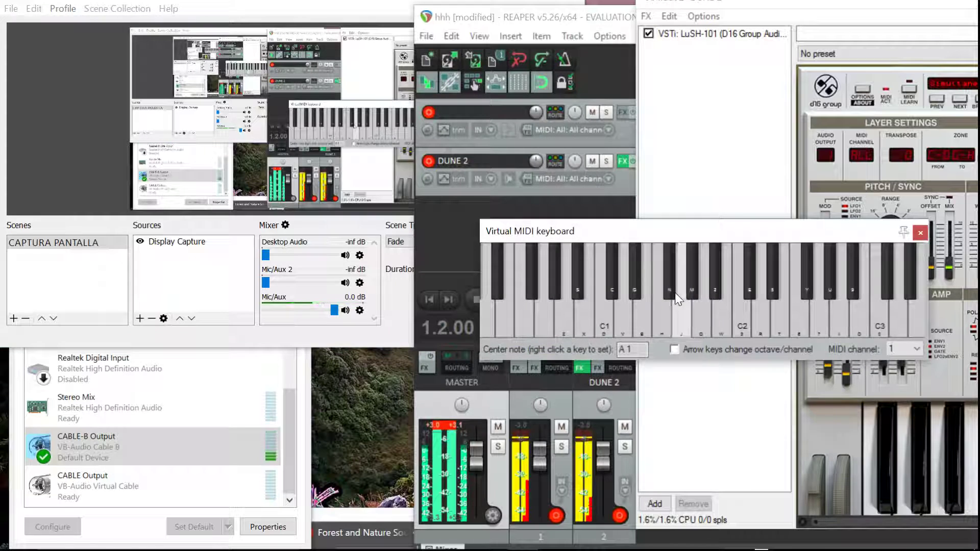
pyautogui.click(161, 449)
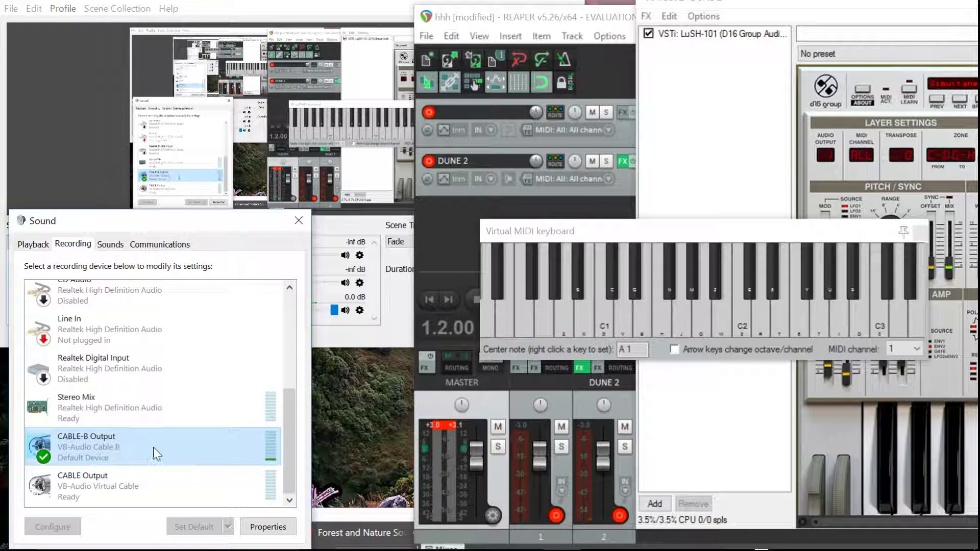
pyautogui.click(30, 245)
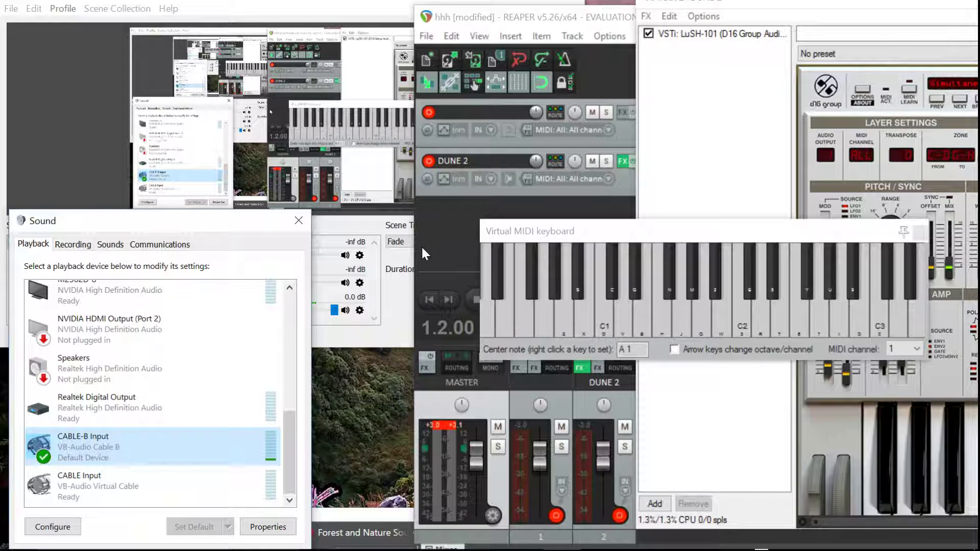
pyautogui.click(607, 289)
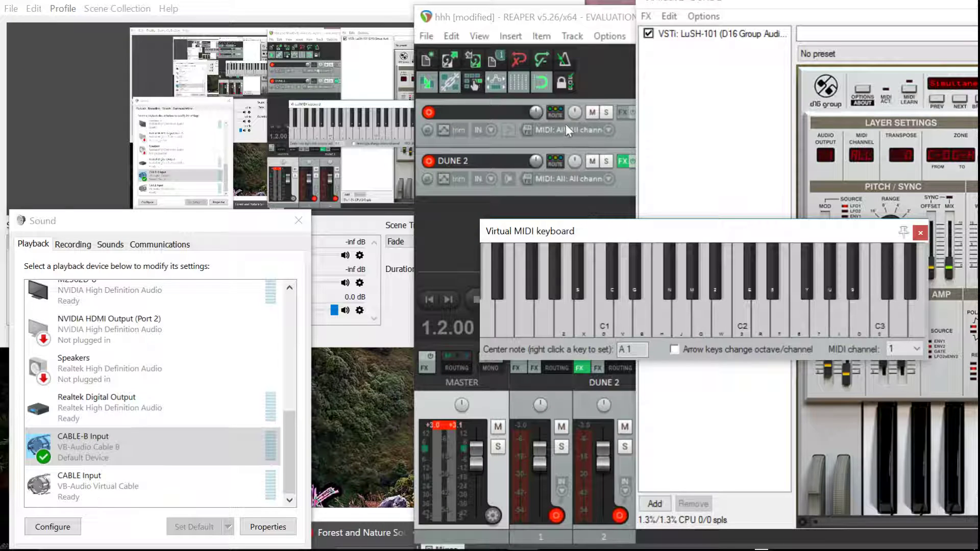
# Review the Mic/Auxiliary Audio Device 2 assignment in the OBS audio settings and cancel the settings.
pyautogui.click(398, 309)
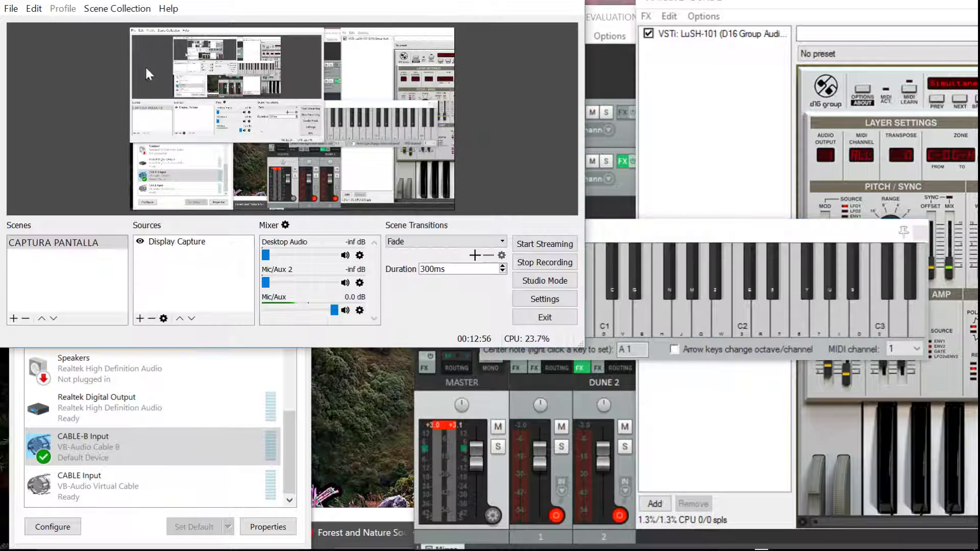
pyautogui.click(11, 9)
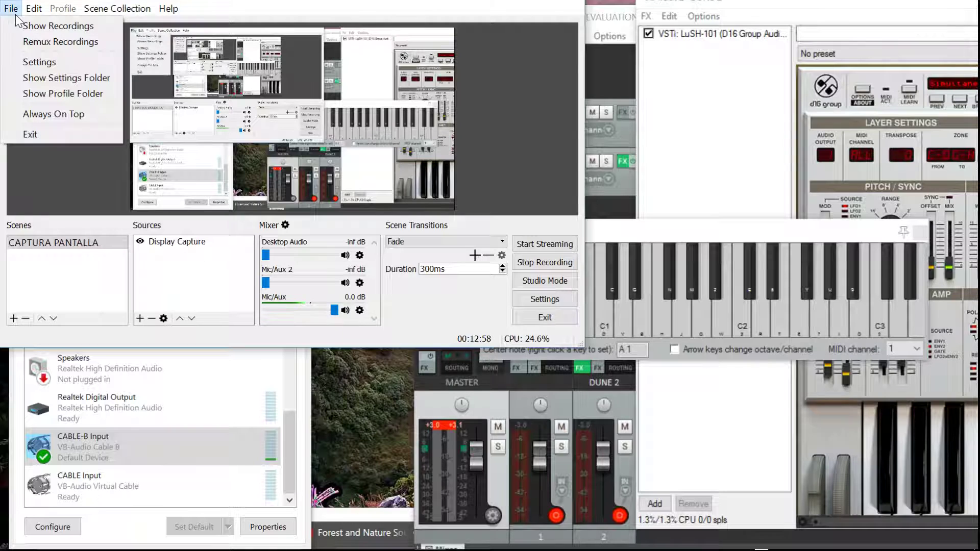
pyautogui.click(39, 64)
pyautogui.click(117, 123)
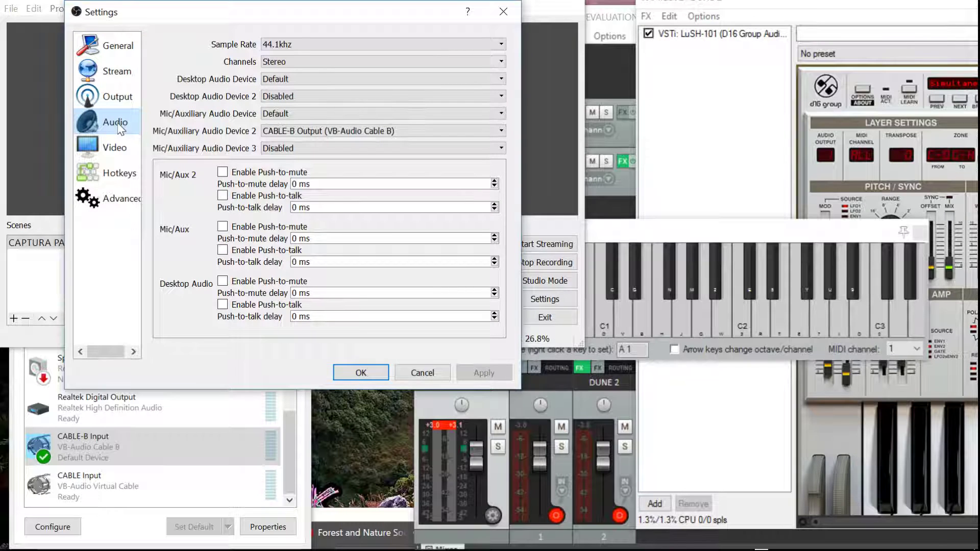
pyautogui.click(418, 375)
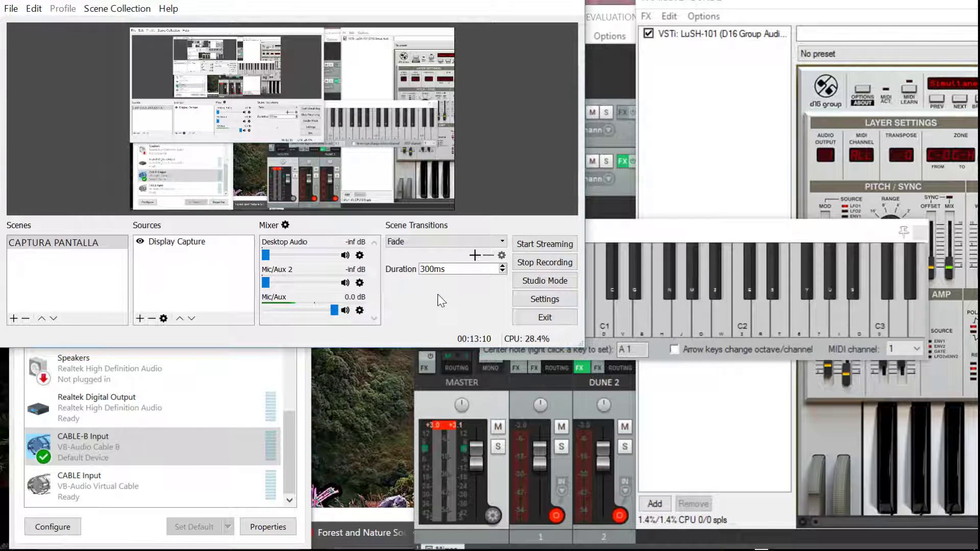
# Play a test note in REAPER and check the CABLE-B Input playback device and CABLE-B Output recording device.
pyautogui.click(221, 447)
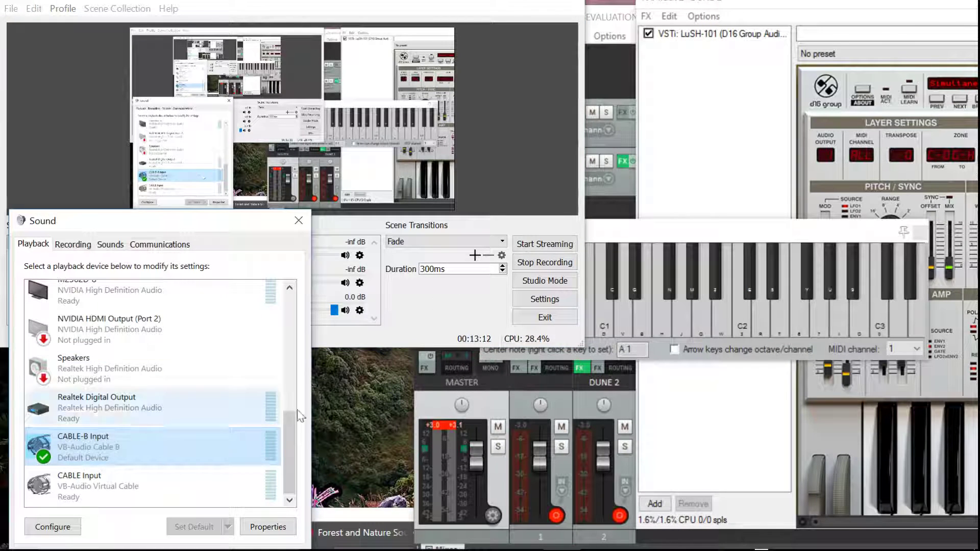
pyautogui.click(710, 309)
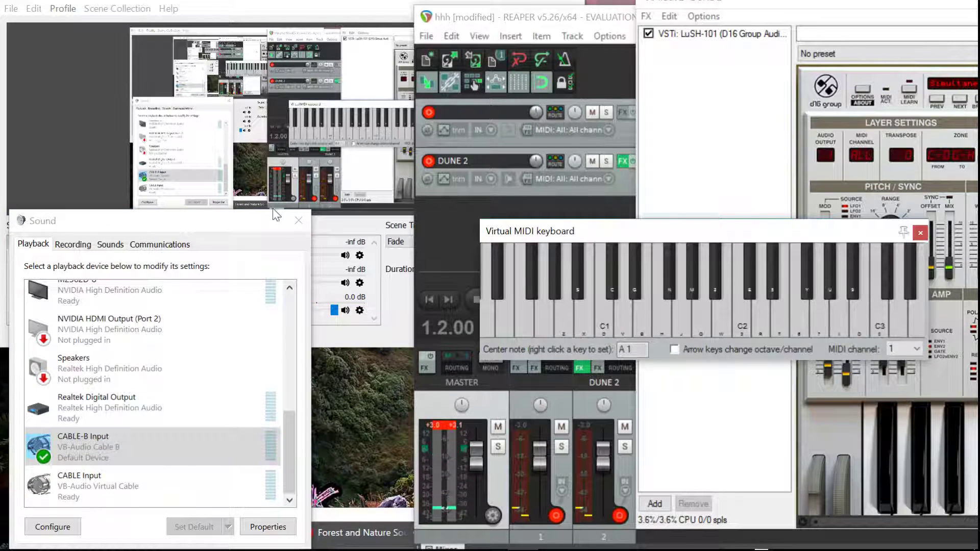
pyautogui.click(153, 440)
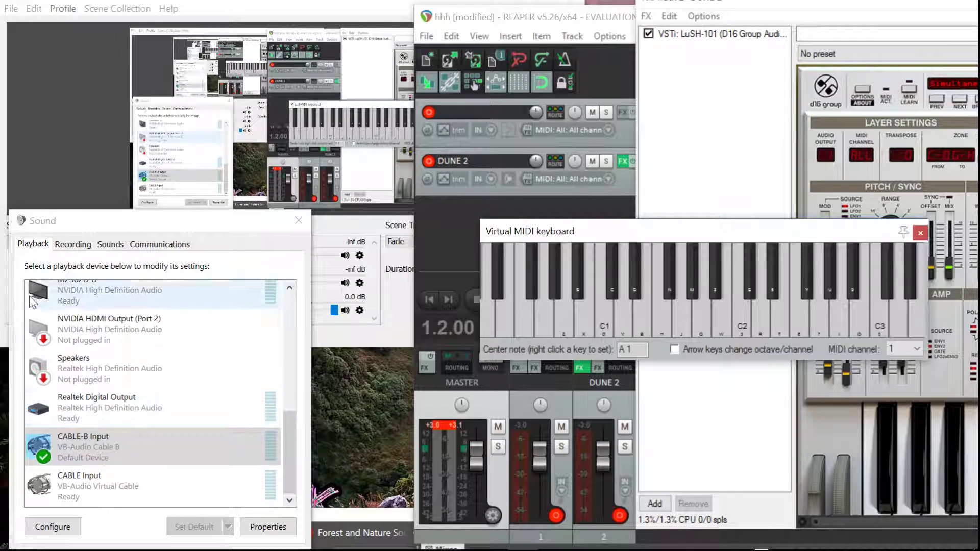
pyautogui.click(75, 249)
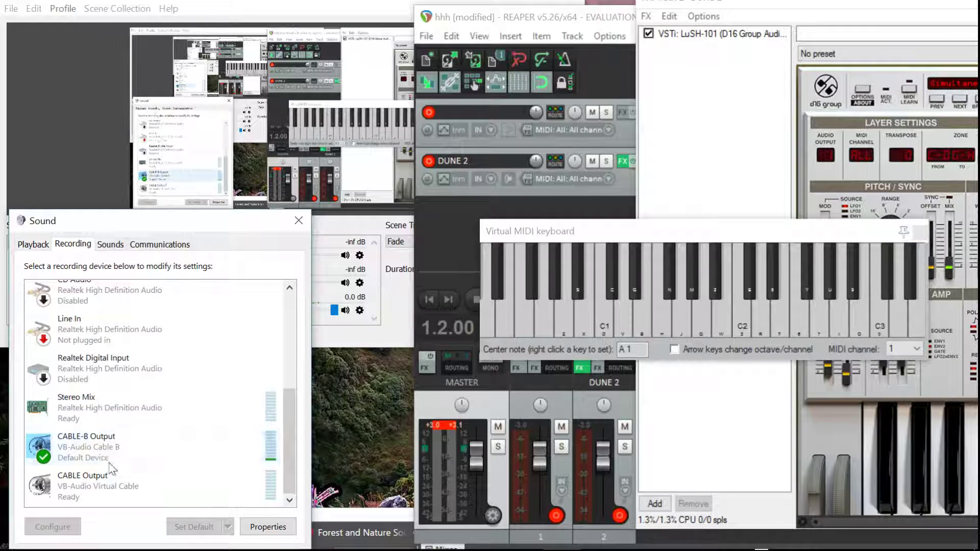
pyautogui.click(67, 441)
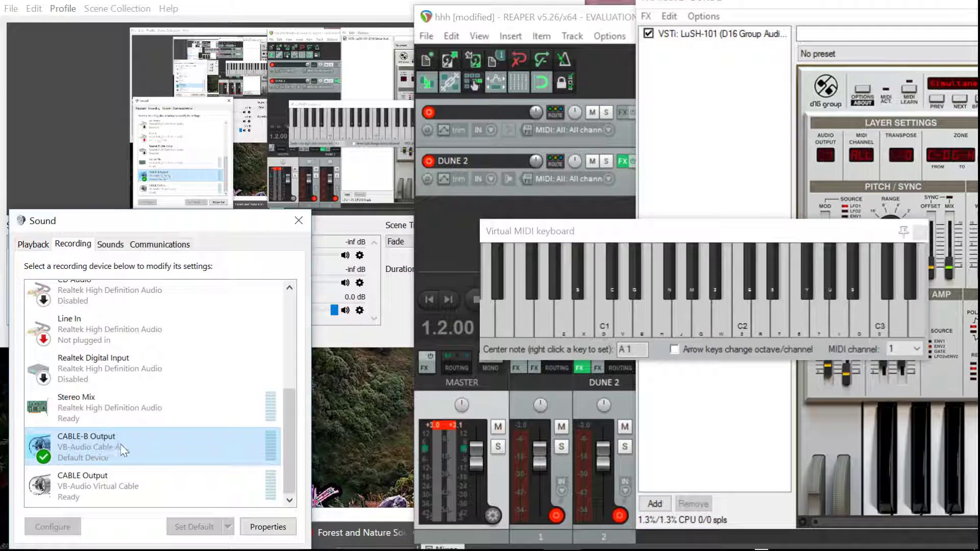
# Reopen the OBS settings, review the output and audio device configuration, and close them without changes.
pyautogui.click(397, 337)
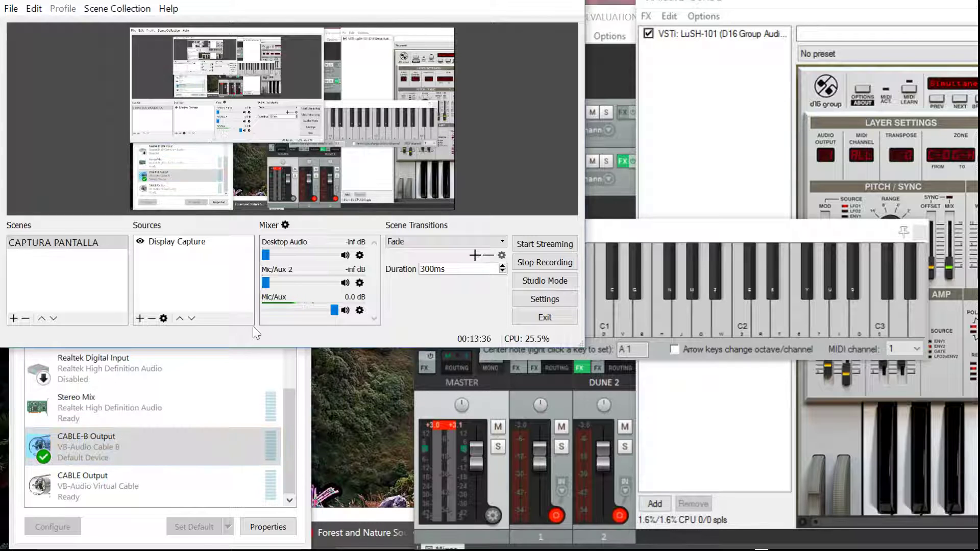
pyautogui.click(10, 14)
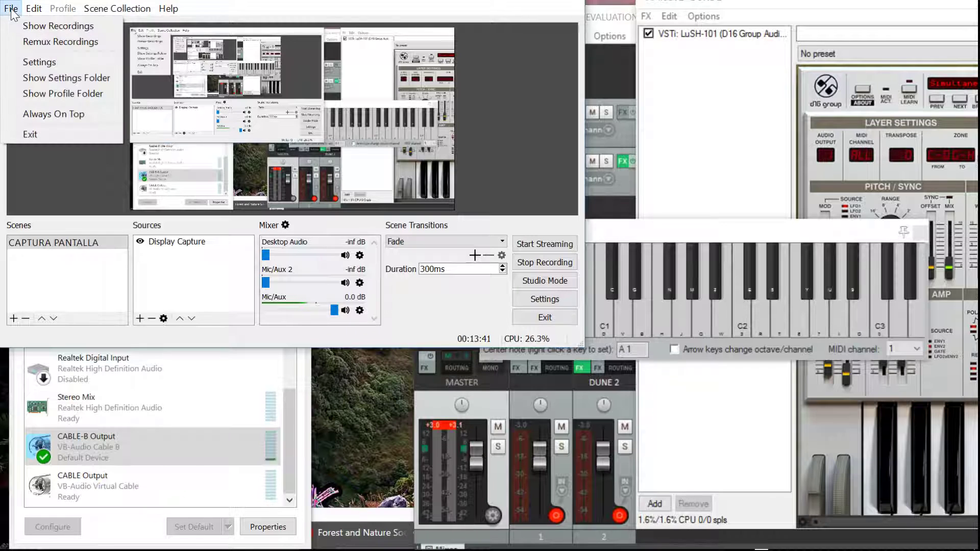
pyautogui.click(48, 65)
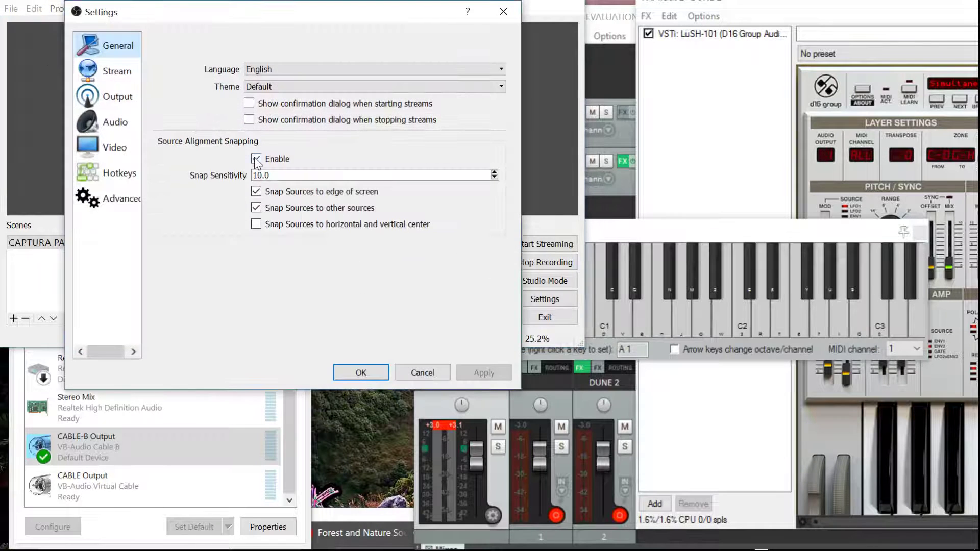
pyautogui.click(113, 102)
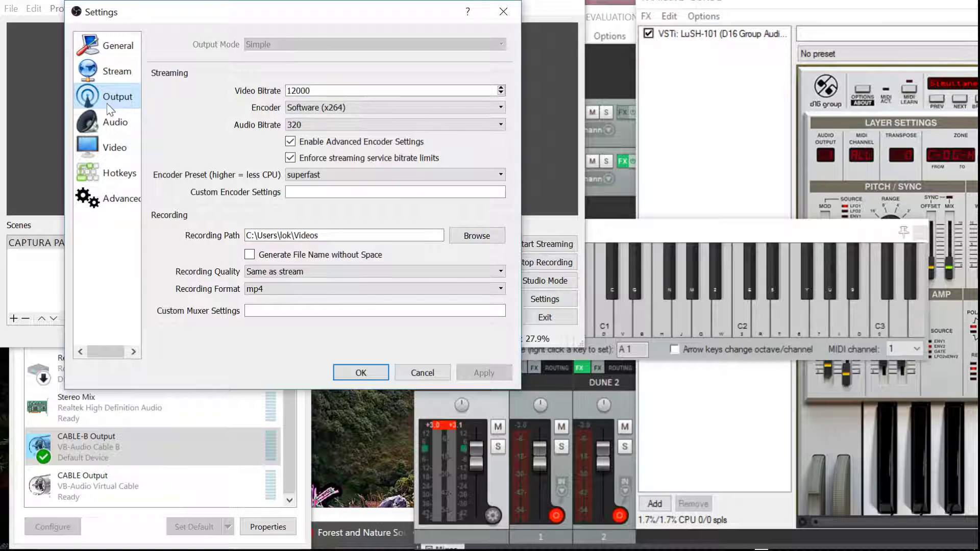
pyautogui.click(116, 128)
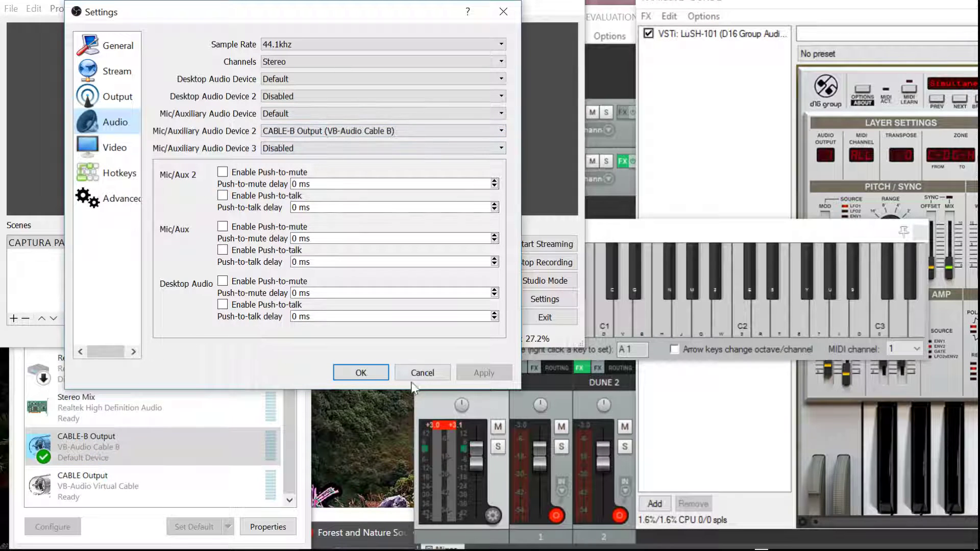
pyautogui.click(423, 373)
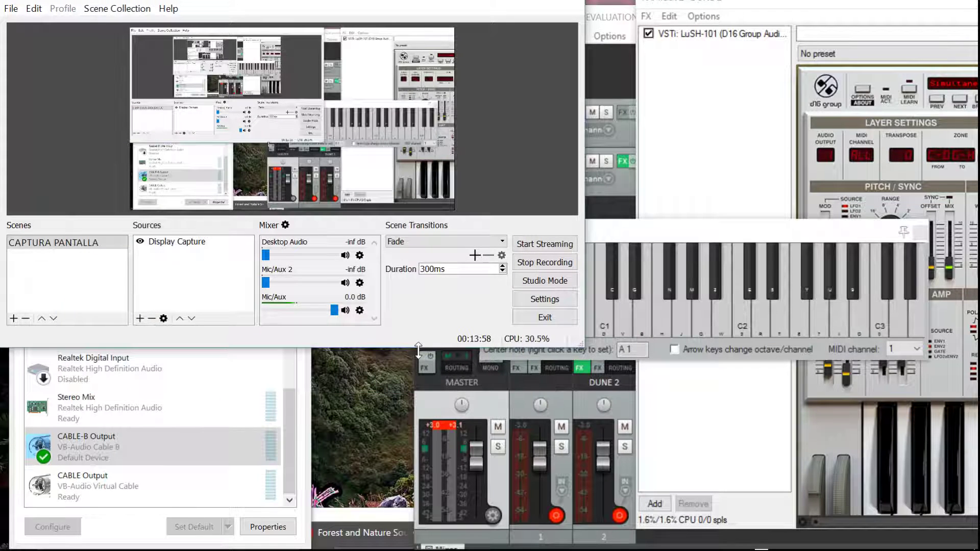
# Move the Sound window over OBS, review the Listen playback device options of CABLE-B Output, and cancel its properties.
pyautogui.click(195, 440)
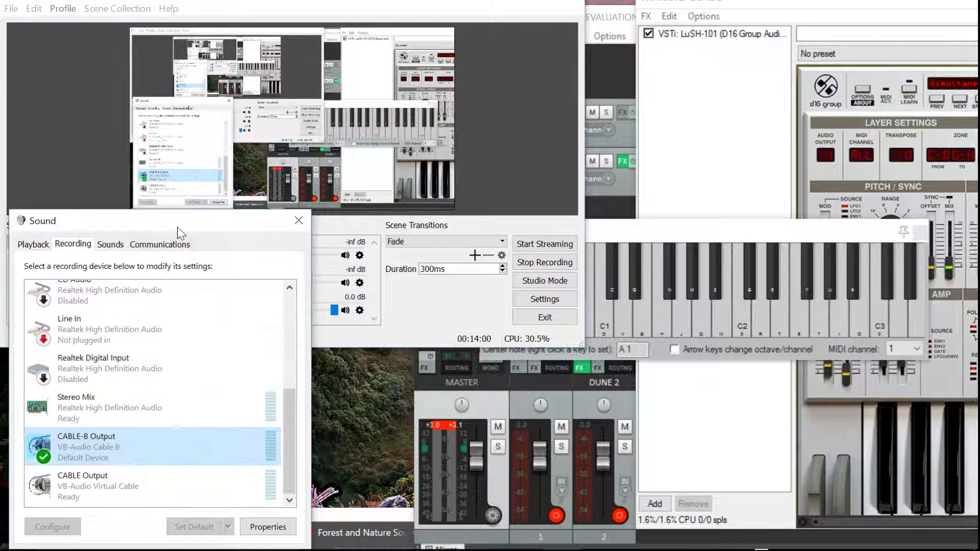
pyautogui.moveTo(182, 230); pyautogui.dragTo(496, 50)
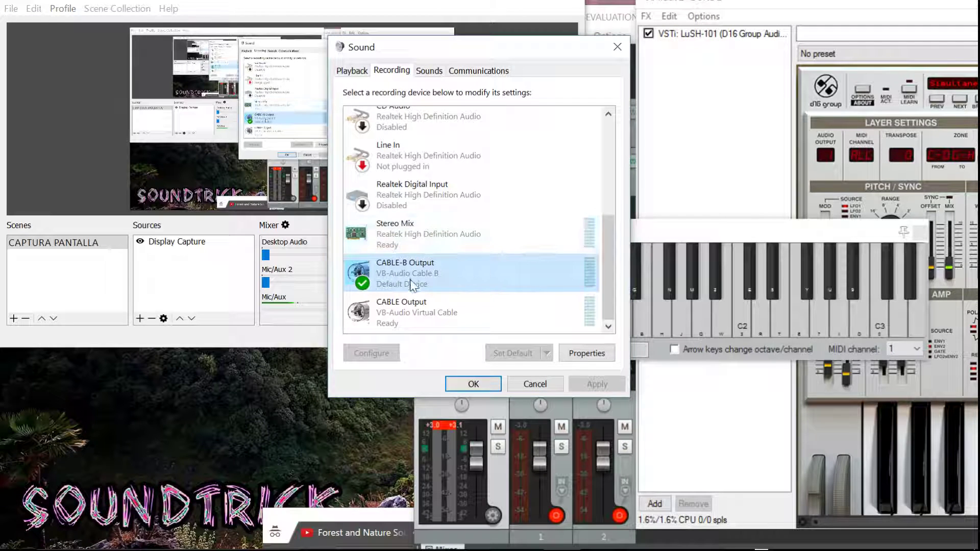
pyautogui.rightClick(433, 268)
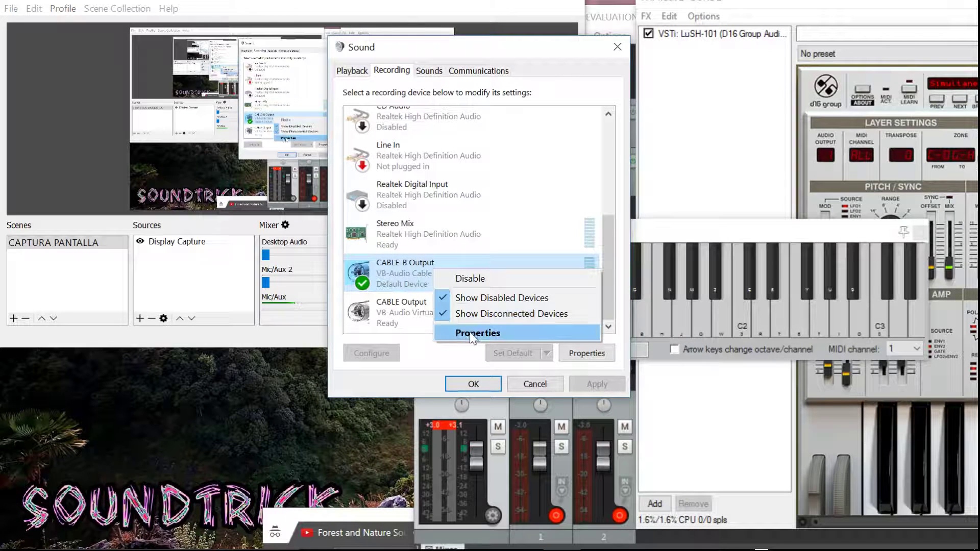
pyautogui.click(461, 335)
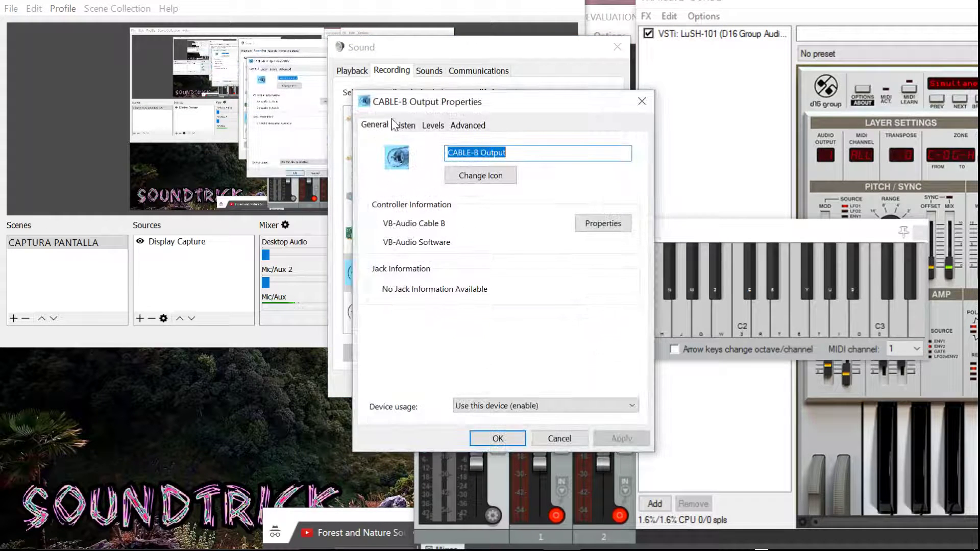
pyautogui.click(406, 126)
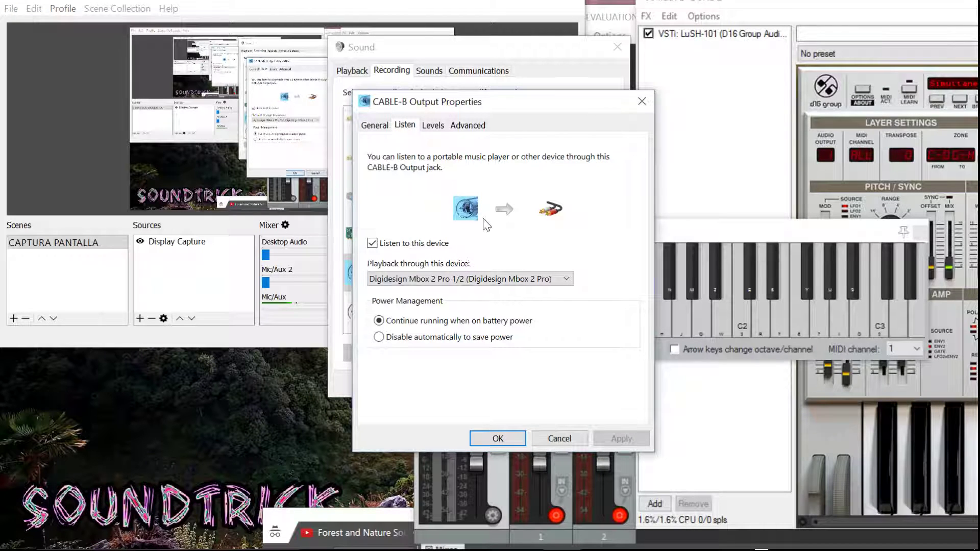
pyautogui.click(456, 280)
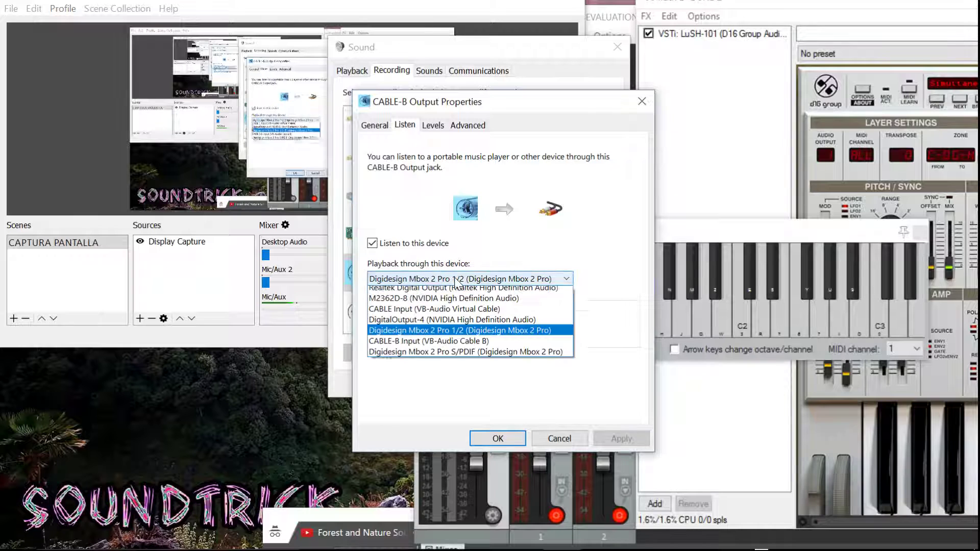
pyautogui.click(562, 442)
pyautogui.click(557, 438)
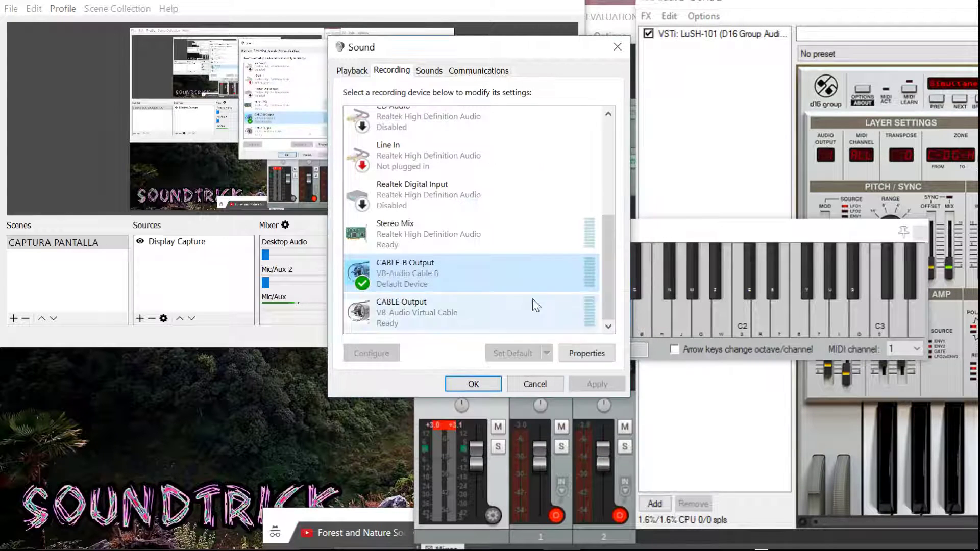
# Move the Sound window beside REAPER and play test notes to watch the CABLE-B Output level.
pyautogui.rightClick(473, 283)
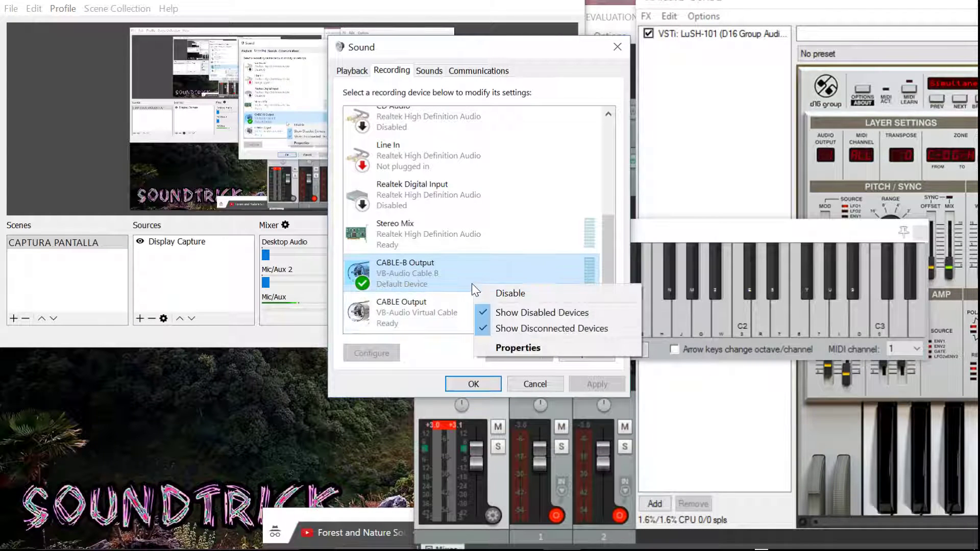
pyautogui.click(430, 270)
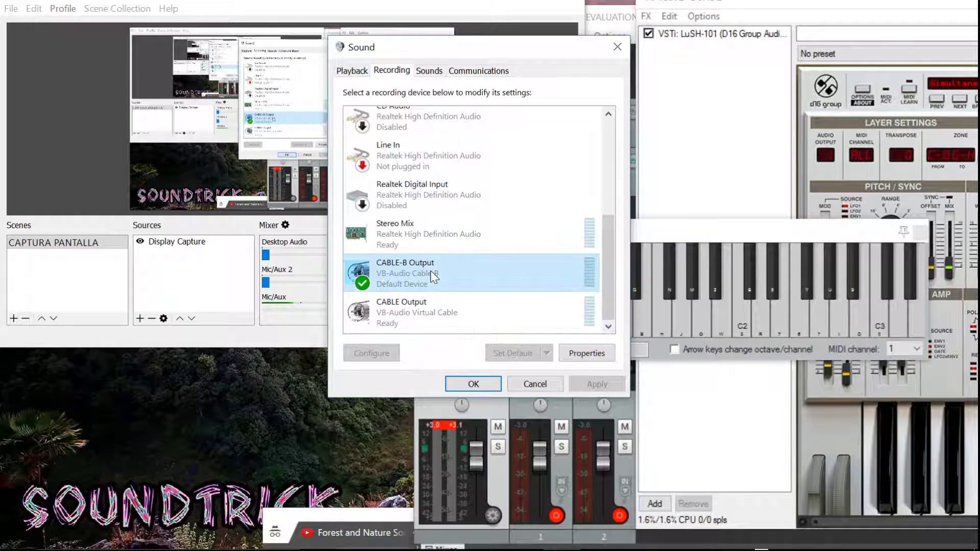
pyautogui.click(693, 296)
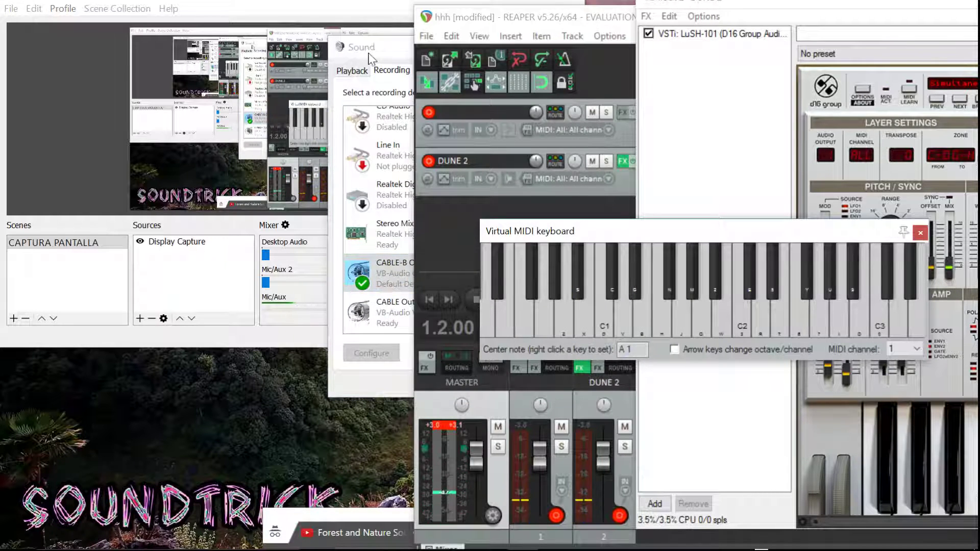
pyautogui.moveTo(371, 47); pyautogui.dragTo(108, 90)
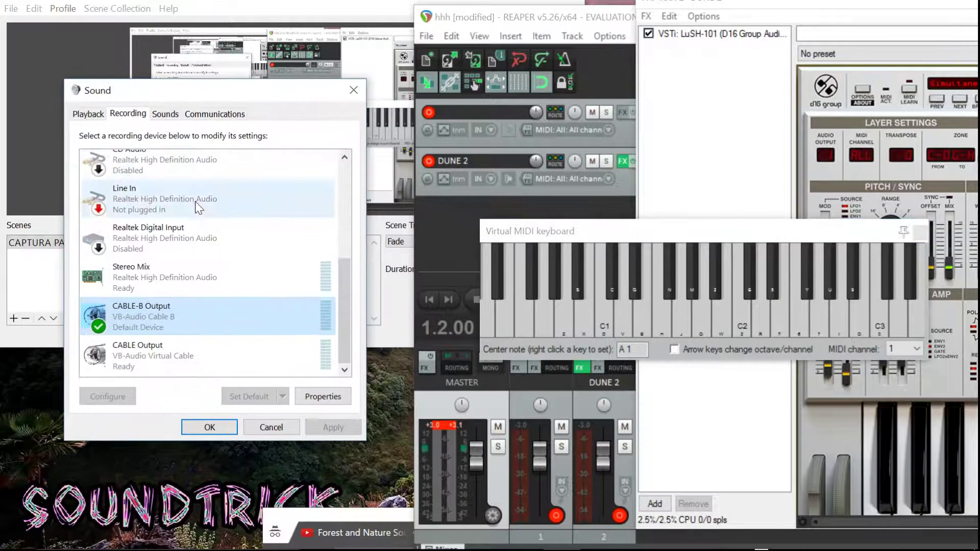
pyautogui.click(647, 327)
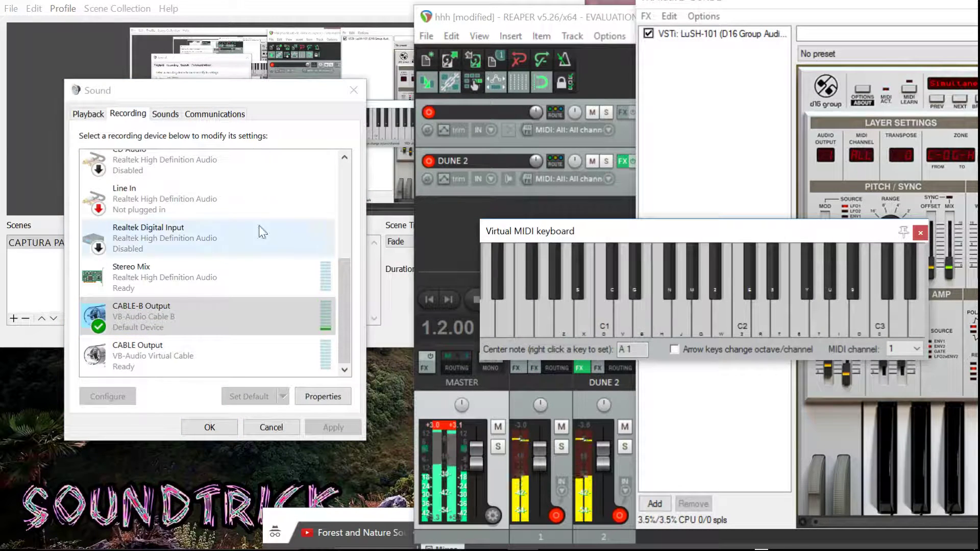
# Examine CABLE-B Input and the Digidesign Mbox 2 Pro outputs among the playback devices while playing a test note.
pyautogui.click(87, 114)
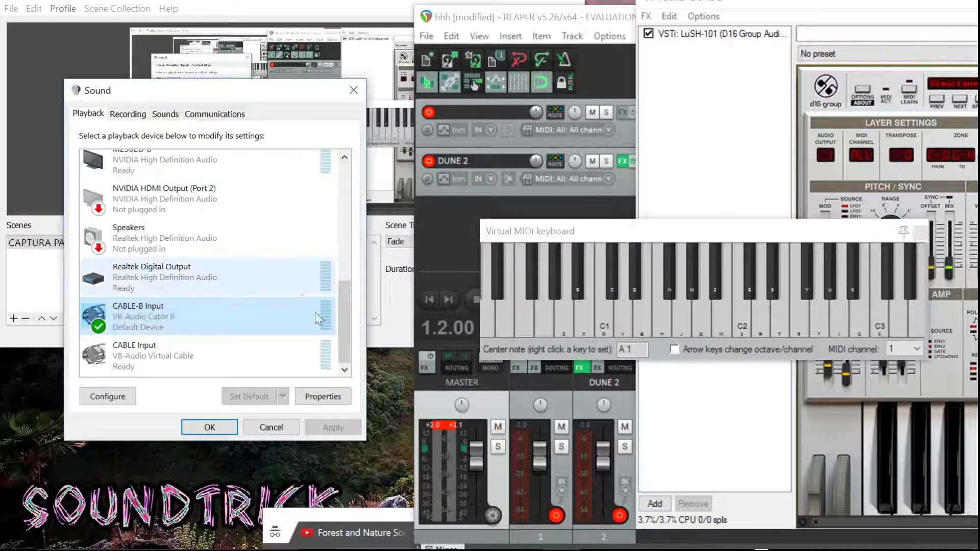
pyautogui.moveTo(346, 296); pyautogui.dragTo(332, 159)
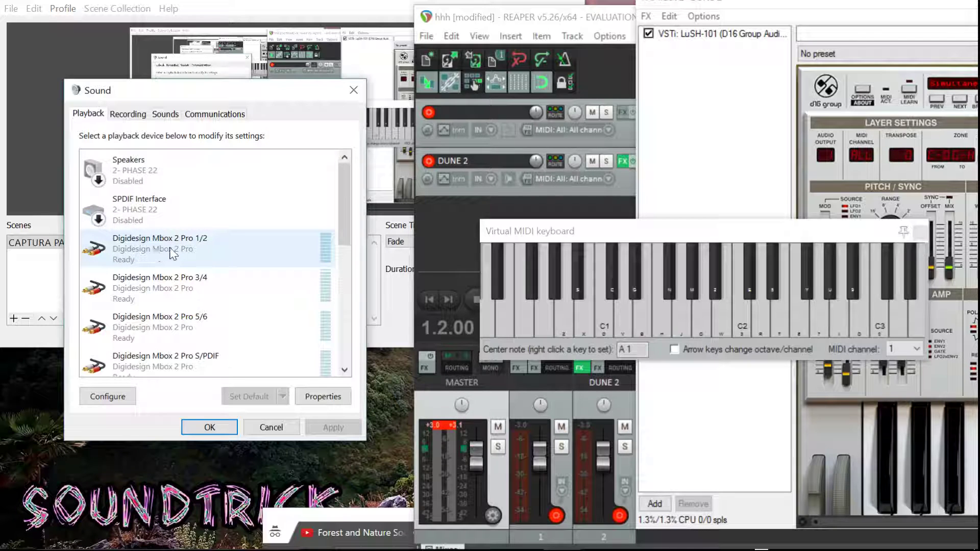
pyautogui.click(577, 300)
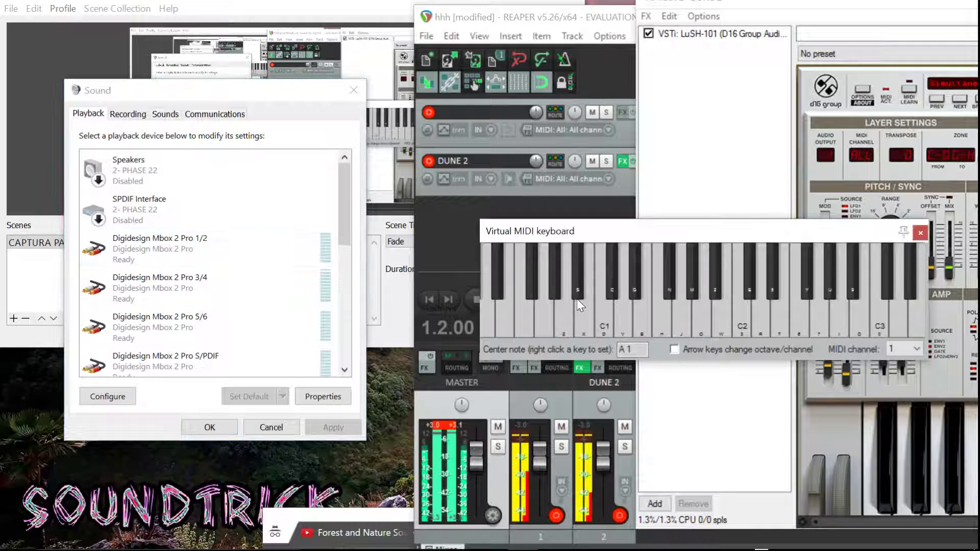
# Set CABLE-B Output among the recording devices to play its Listen signal through Digidesign Mbox 2 Pro 3/4.
pyautogui.click(127, 114)
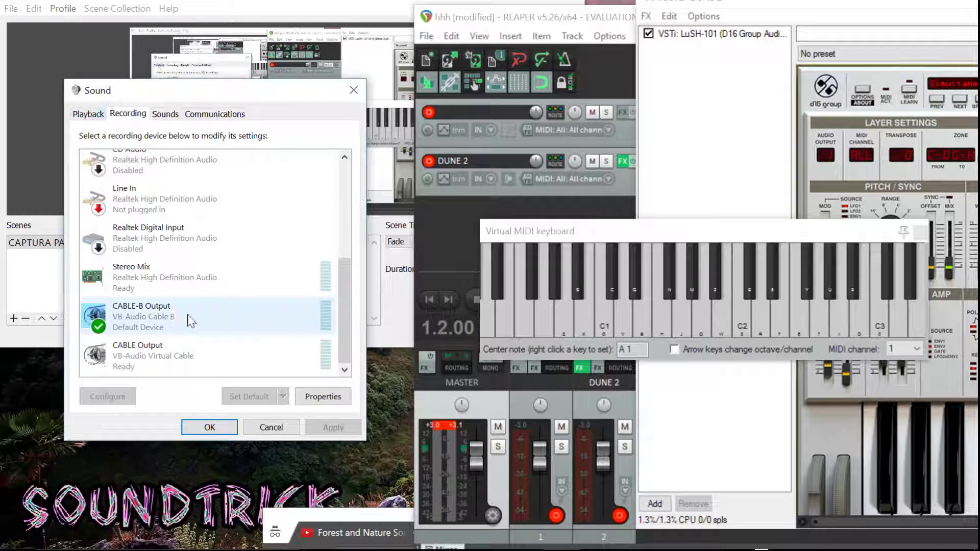
pyautogui.rightClick(177, 308)
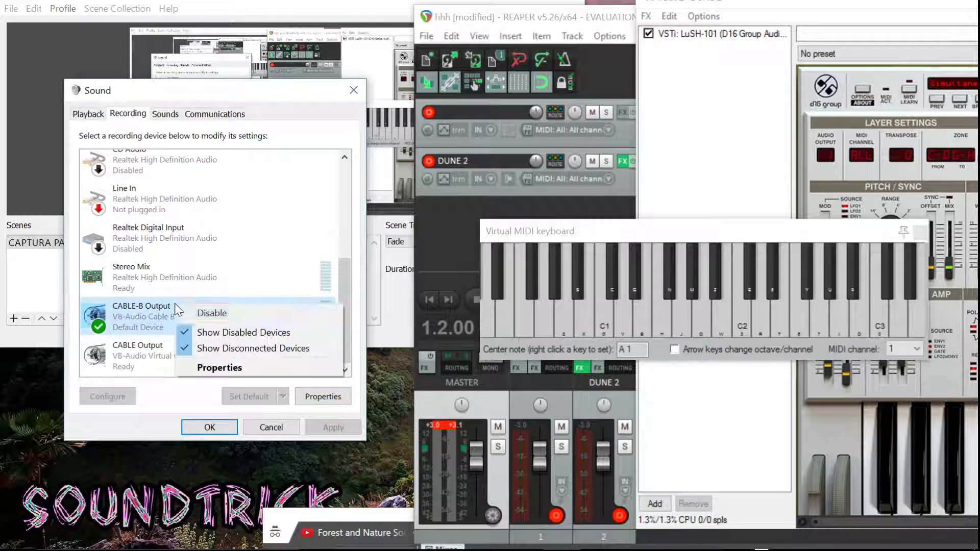
pyautogui.click(217, 366)
pyautogui.click(144, 172)
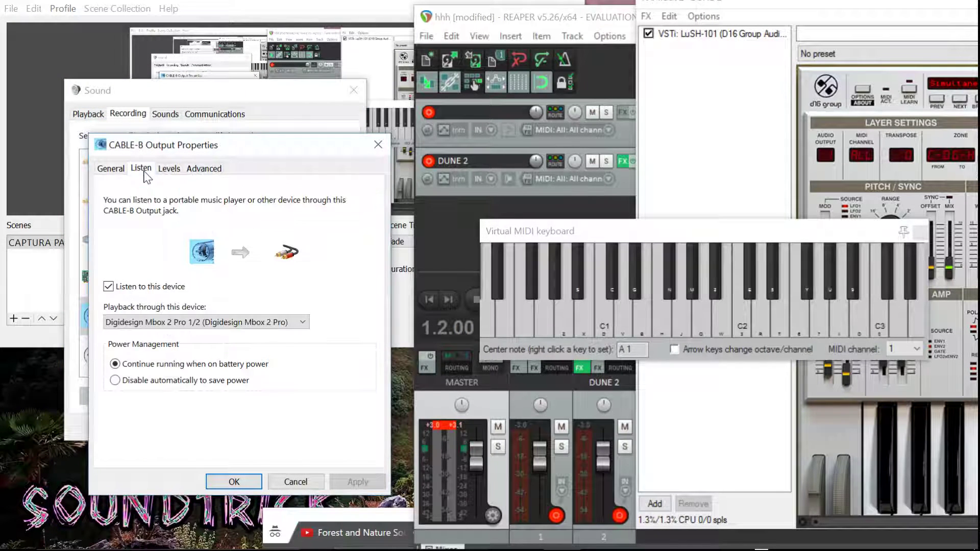
pyautogui.click(213, 323)
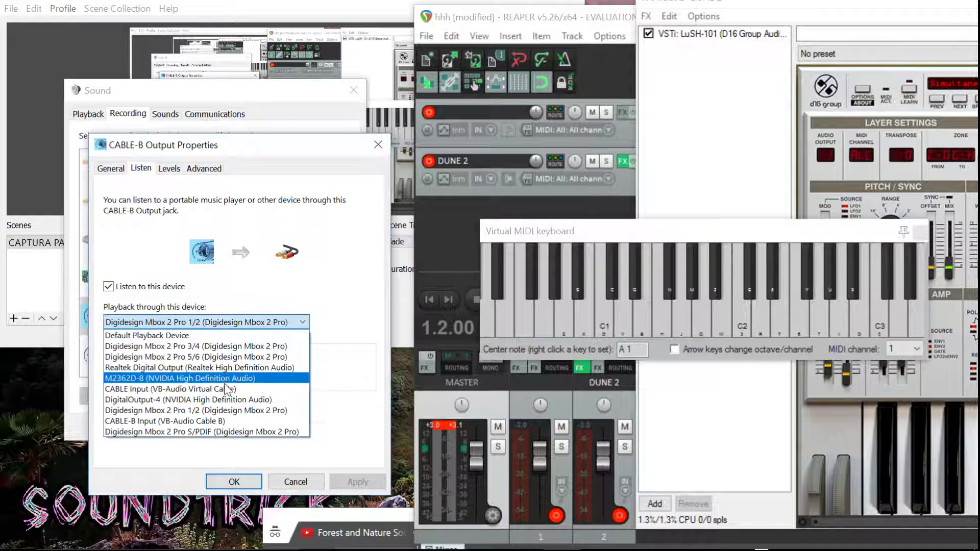
pyautogui.click(230, 349)
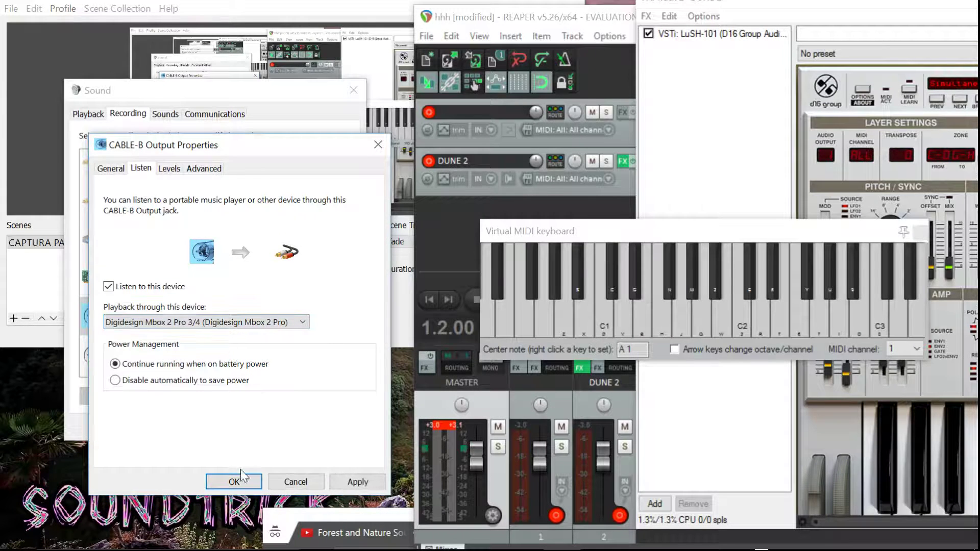
pyautogui.click(238, 481)
# Play test notes on the virtual MIDI keyboard while watching the Digidesign Mbox 2 Pro 3/4 level among the playback devices.
pyautogui.click(98, 115)
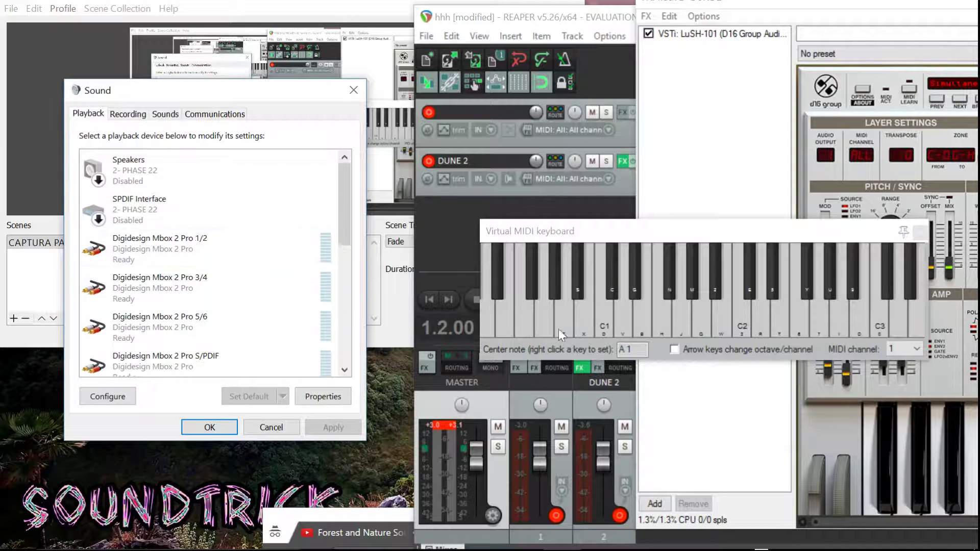
pyautogui.click(601, 311)
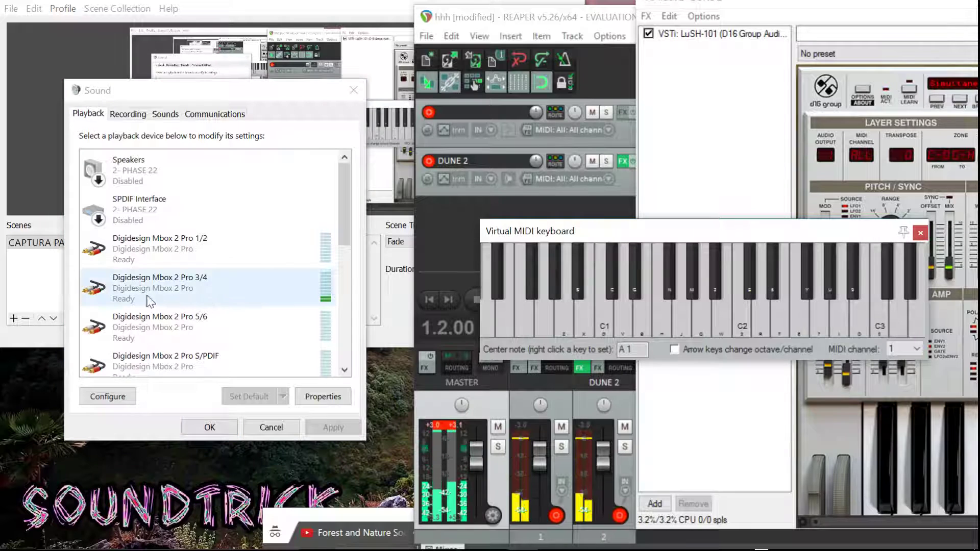
pyautogui.click(188, 285)
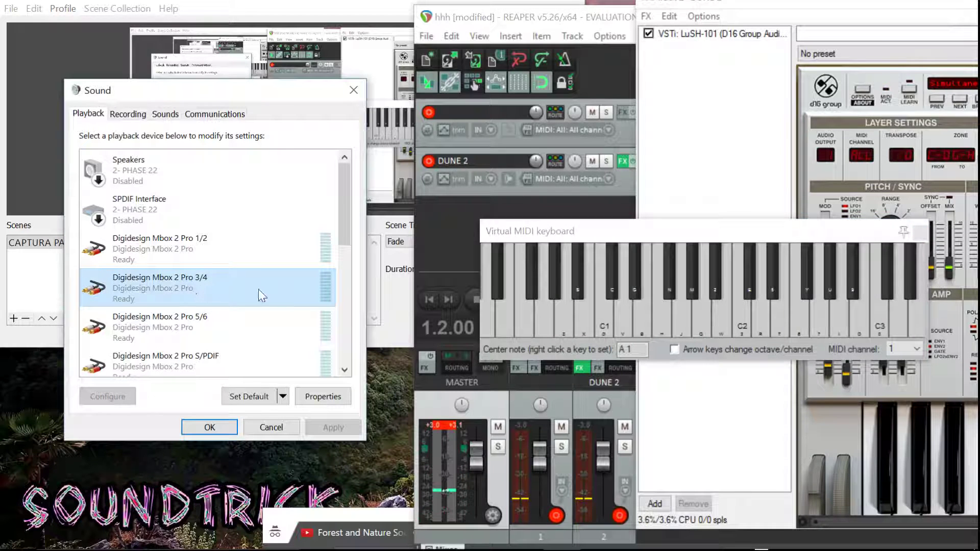
pyautogui.click(619, 323)
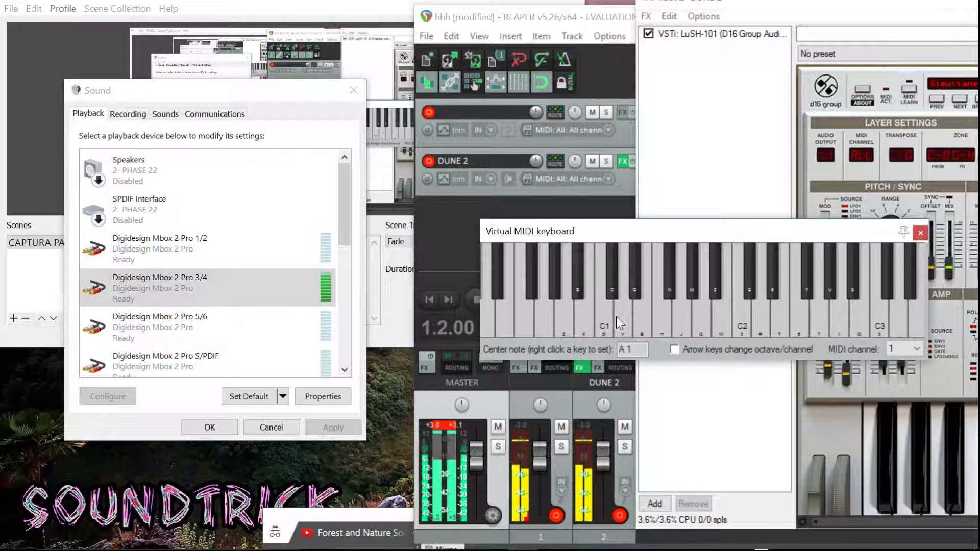
# Change the Listen playback device of CABLE-B Output to Digidesign Mbox 2 Pro 5/6 and apply it.
pyautogui.click(127, 114)
pyautogui.click(152, 314)
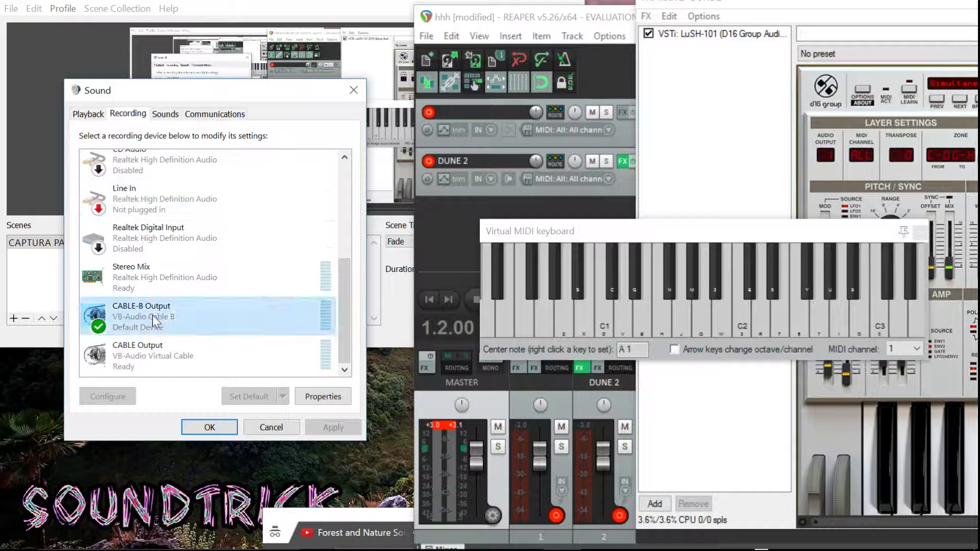
pyautogui.rightClick(153, 314)
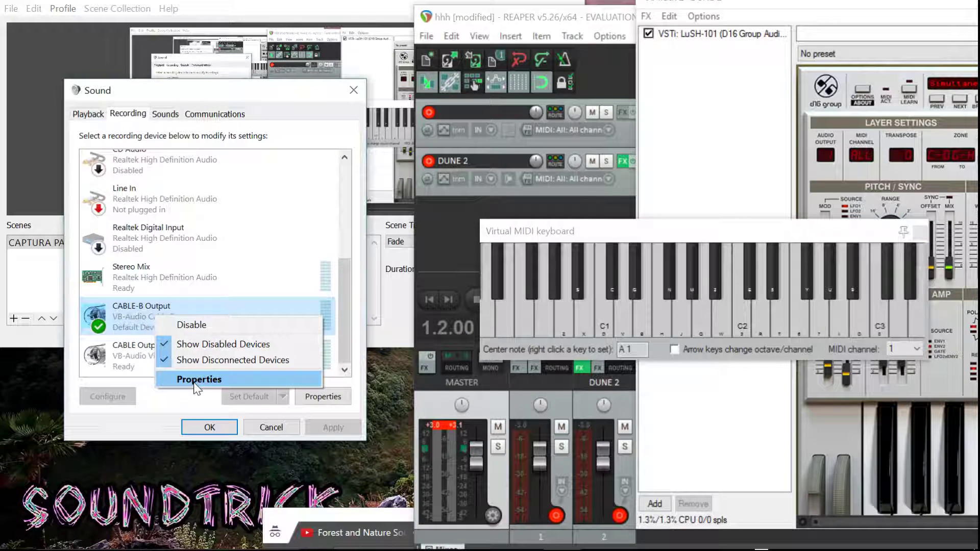
pyautogui.click(195, 384)
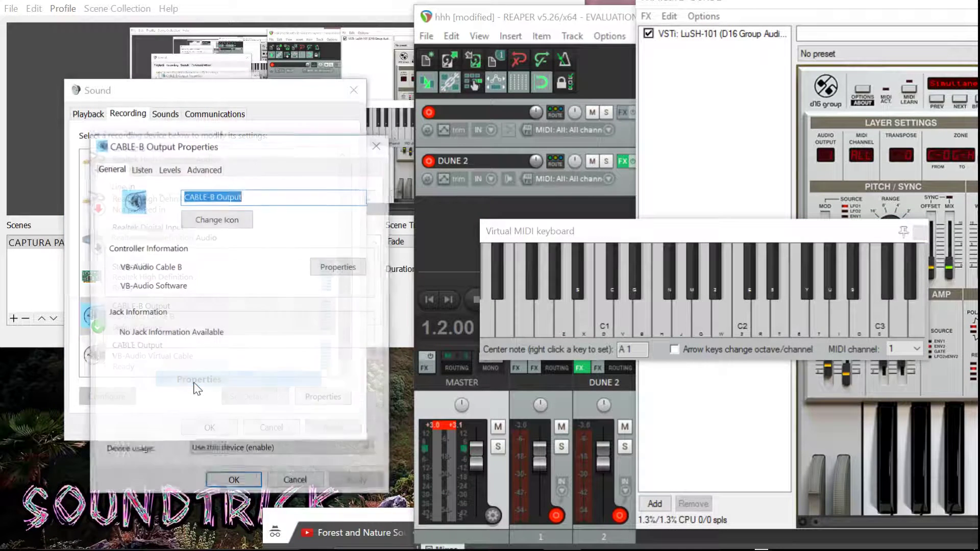
pyautogui.click(142, 169)
pyautogui.click(176, 322)
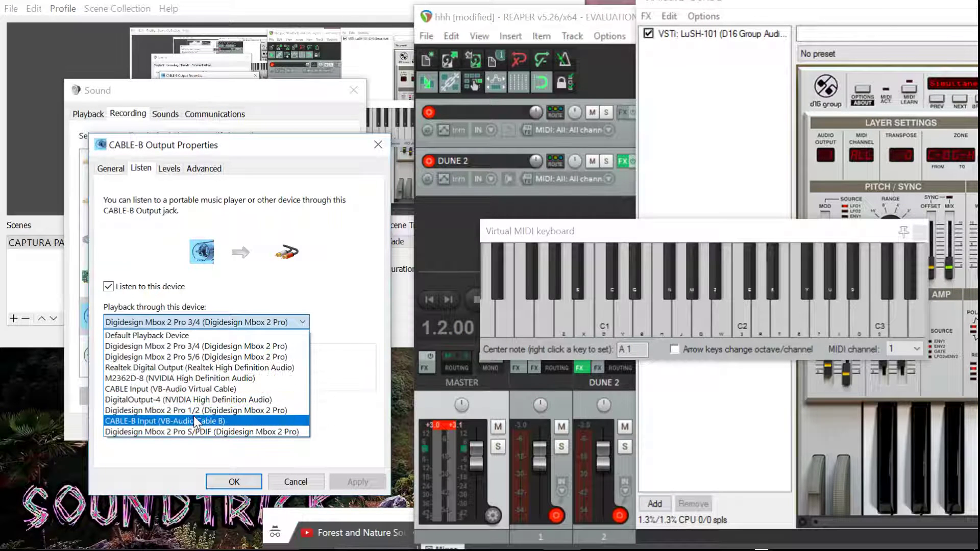
pyautogui.click(190, 359)
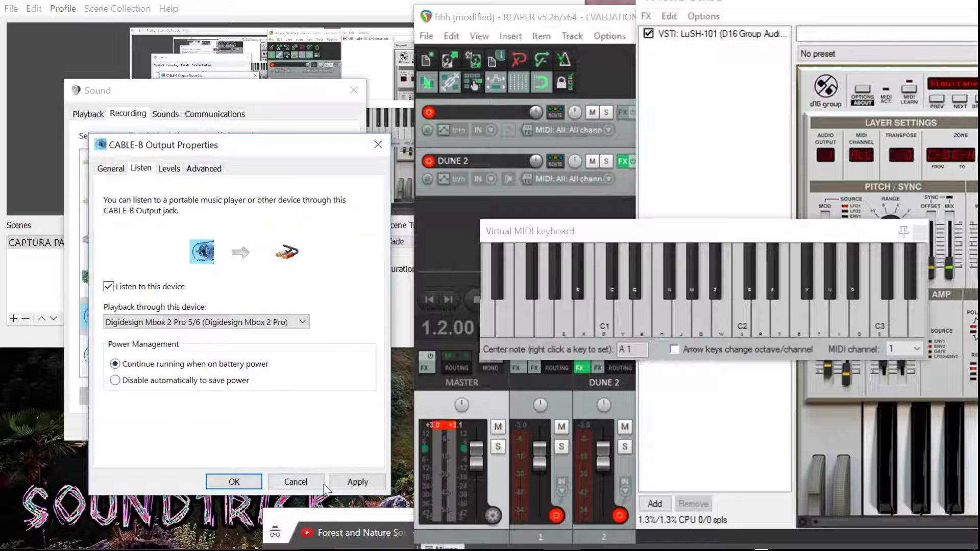
pyautogui.click(344, 485)
pyautogui.click(236, 484)
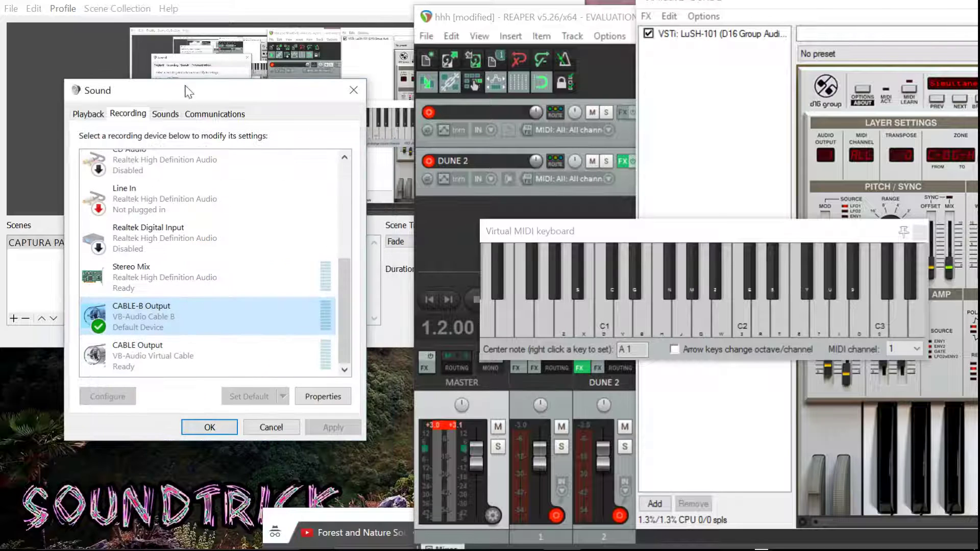
# Select Digidesign Mbox 2 Pro 5/6 among the playback devices and play a test note to check its level.
pyautogui.click(87, 114)
pyautogui.click(196, 329)
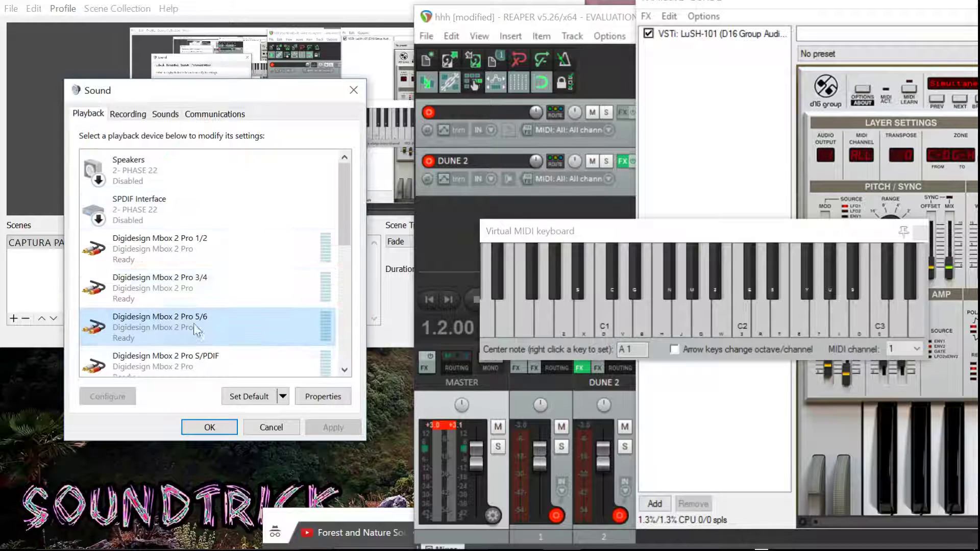
pyautogui.click(657, 307)
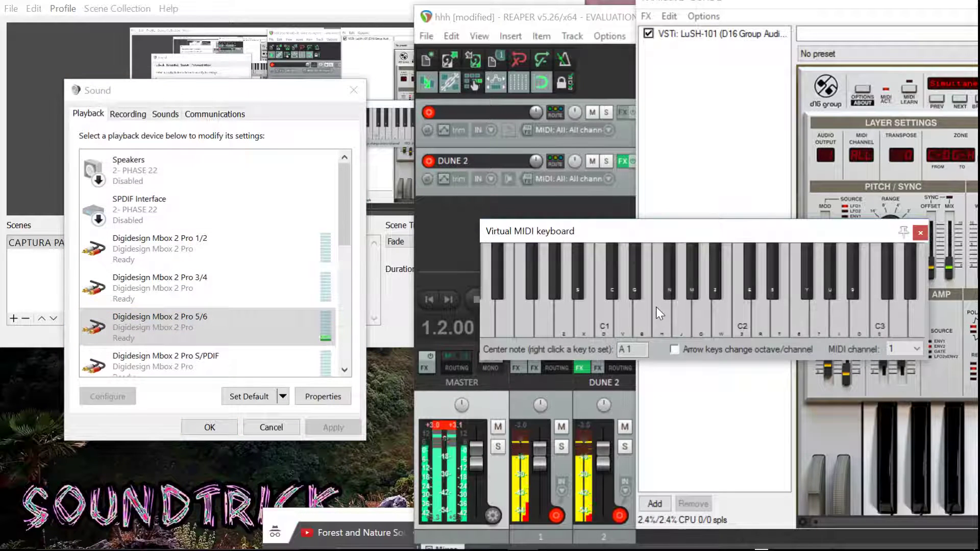
pyautogui.click(287, 325)
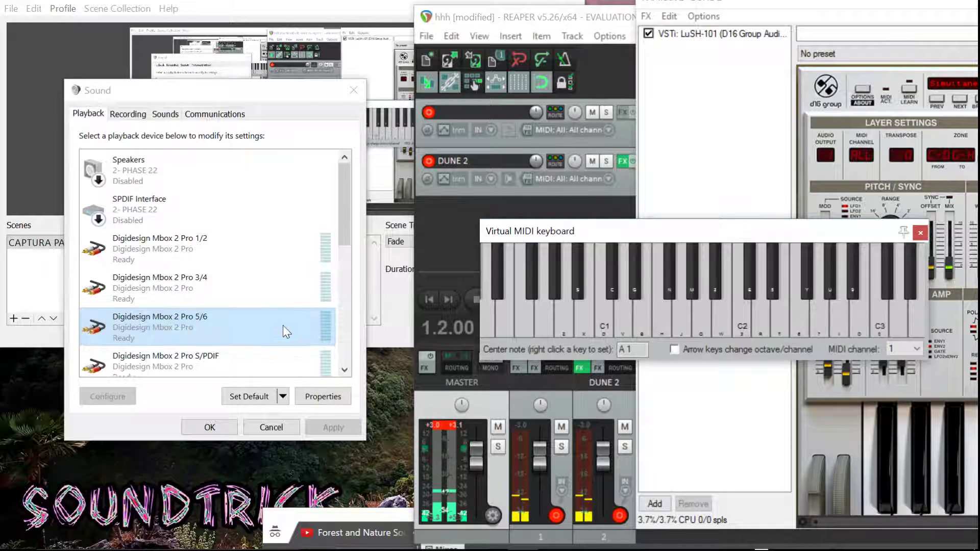
# Redirect the Listen playback of CABLE-B Output to M2362D-8 (NVIDIA High Definition Audio).
pyautogui.click(121, 114)
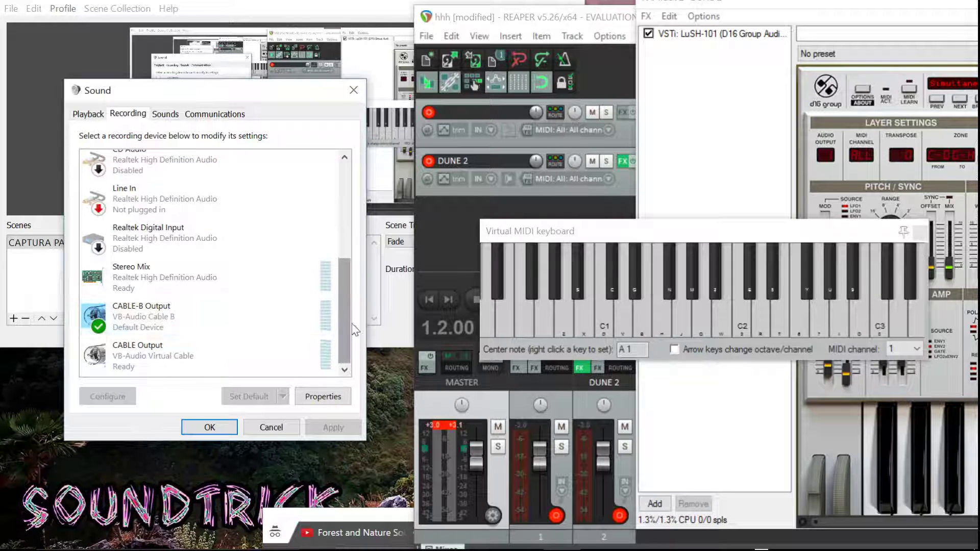
pyautogui.rightClick(249, 322)
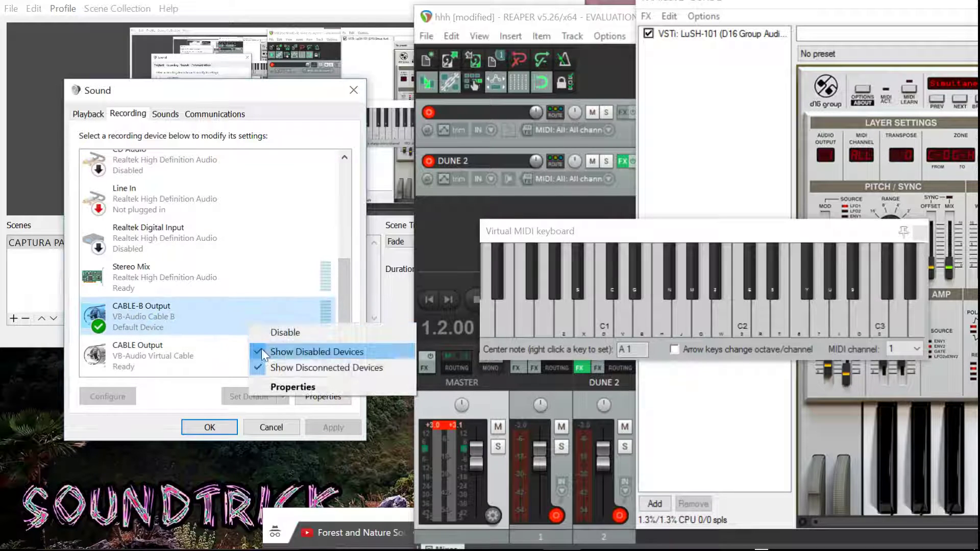
pyautogui.click(282, 388)
pyautogui.click(141, 169)
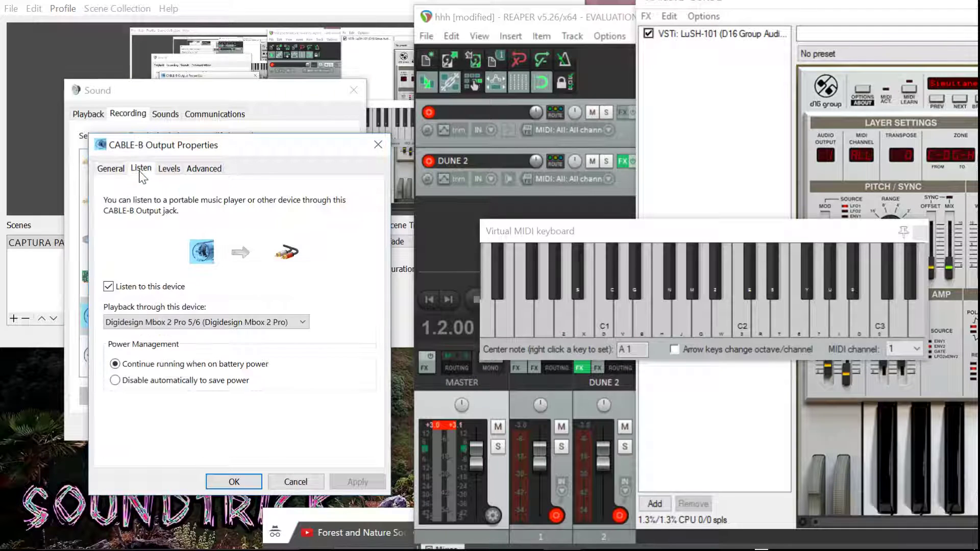
pyautogui.click(179, 321)
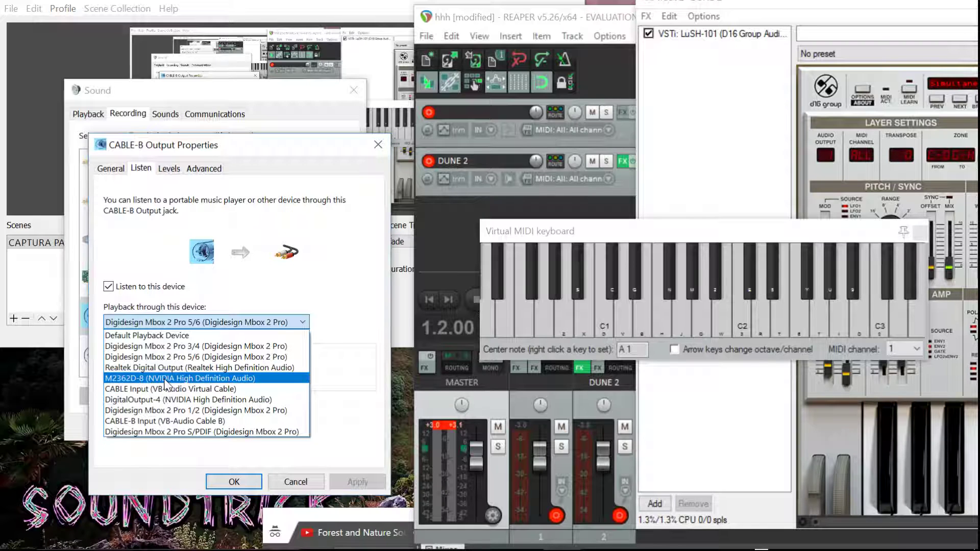
pyautogui.click(165, 379)
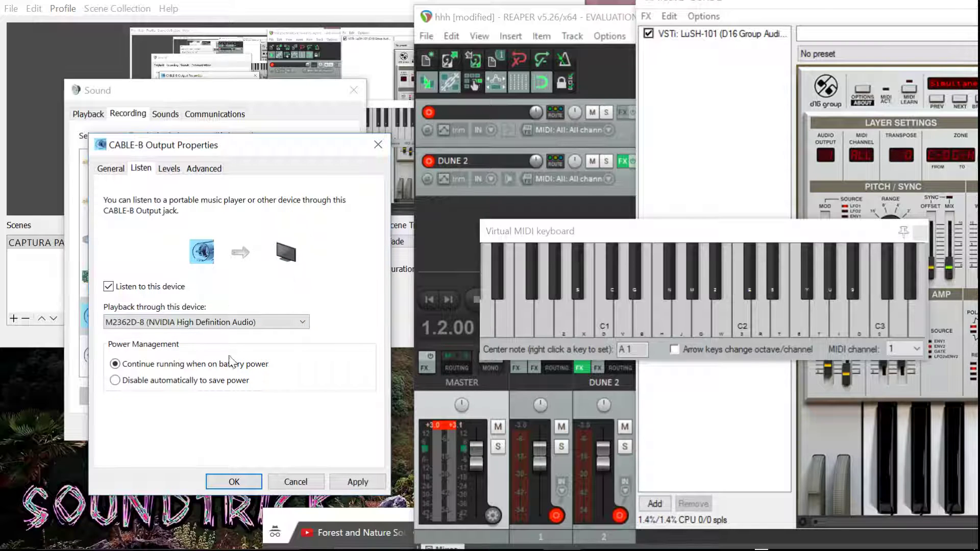
pyautogui.click(234, 481)
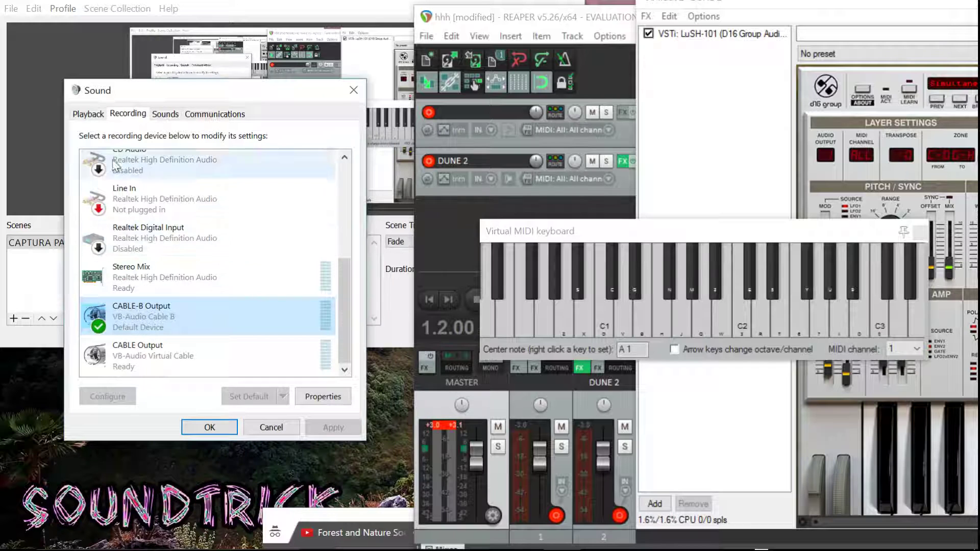
# Find M2362D-8 among the playback devices and play test notes to watch its level.
pyautogui.click(87, 114)
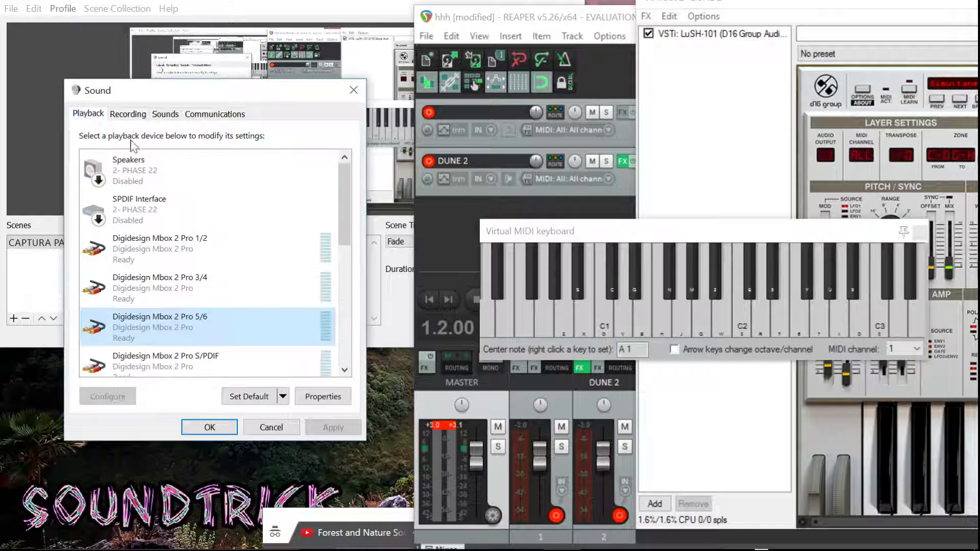
pyautogui.moveTo(340, 199); pyautogui.dragTo(360, 285)
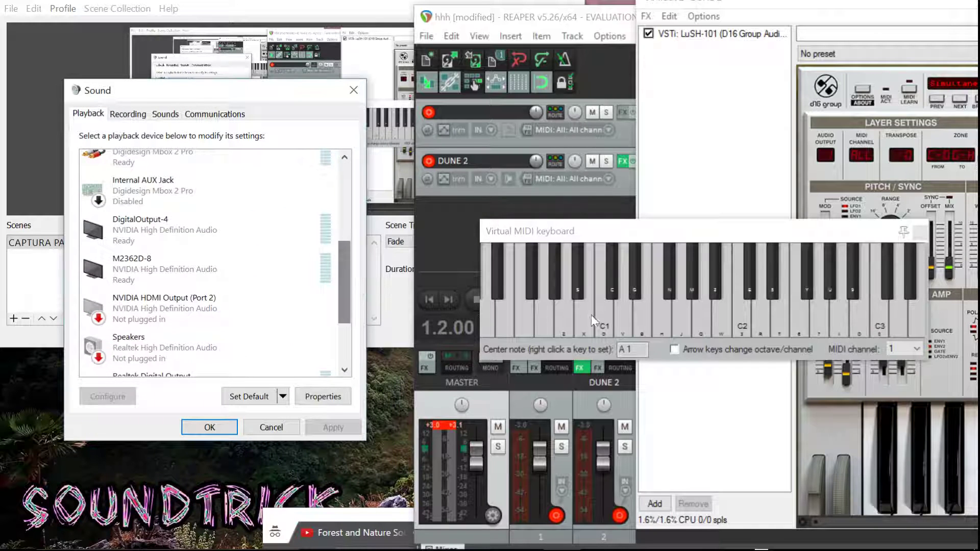
pyautogui.click(679, 318)
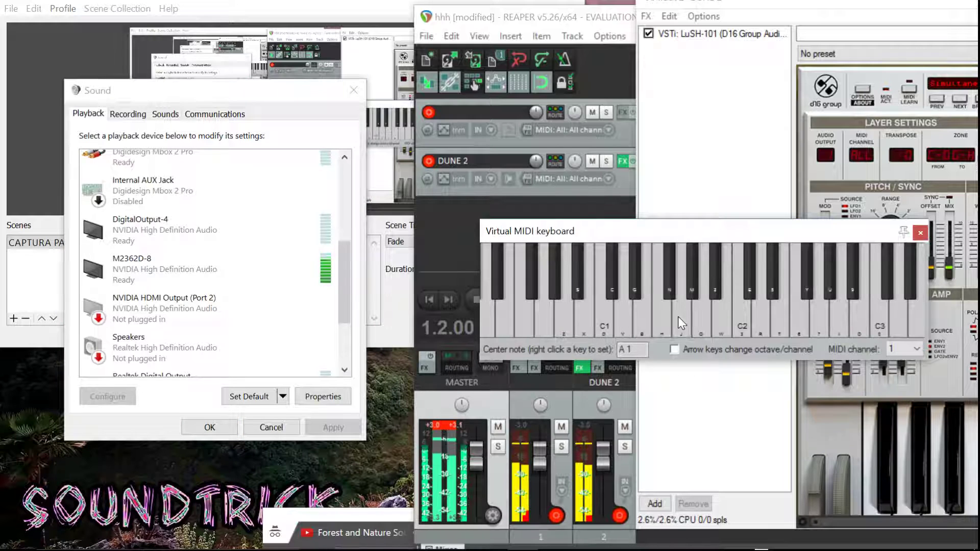
pyautogui.click(678, 316)
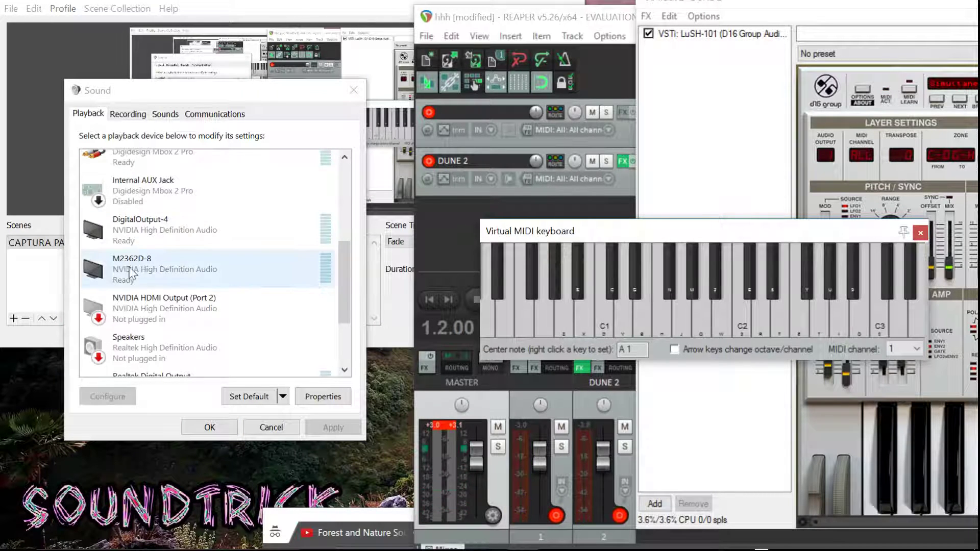
pyautogui.click(543, 295)
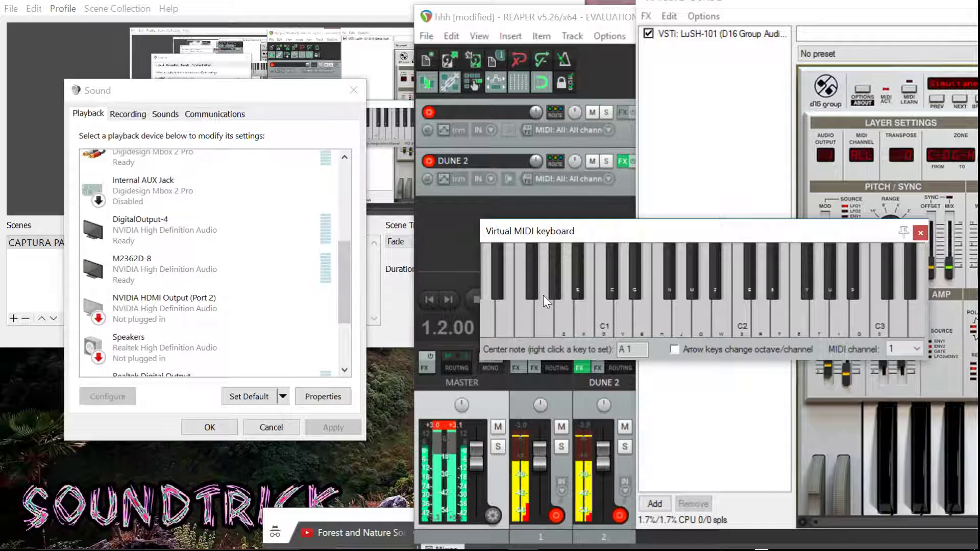
# Set the Listen playback device of CABLE-B Output to DigitalOutput-4 (NVIDIA High Definition Audio).
pyautogui.click(115, 117)
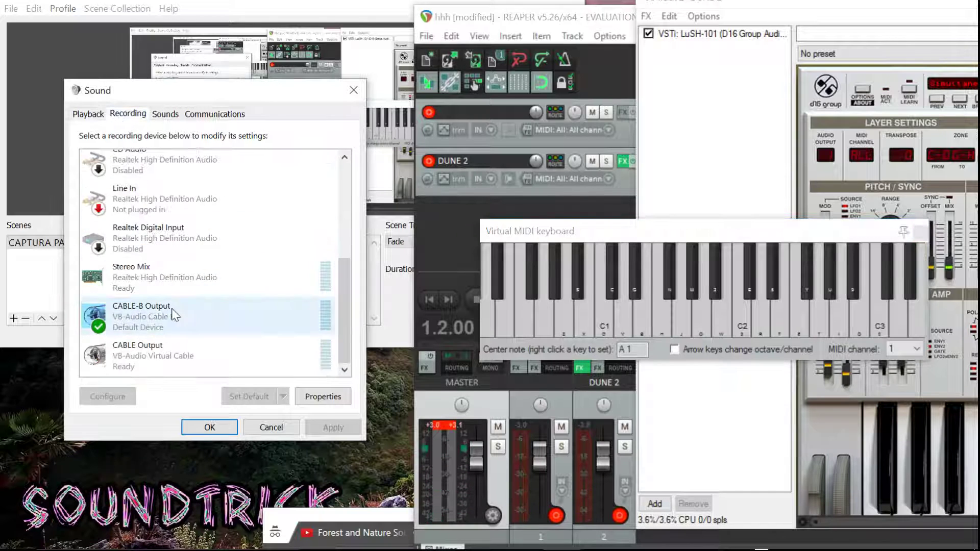
pyautogui.rightClick(174, 319)
pyautogui.click(215, 382)
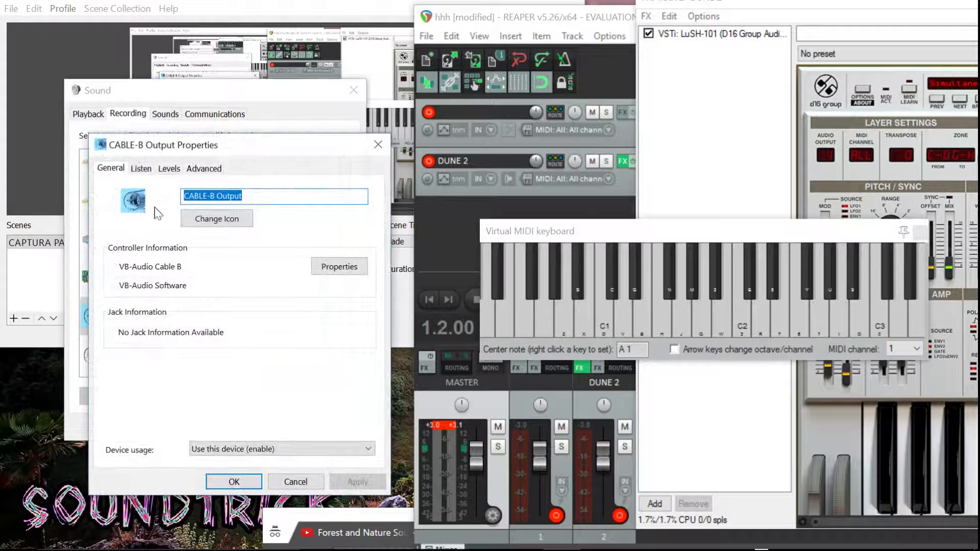
pyautogui.click(141, 168)
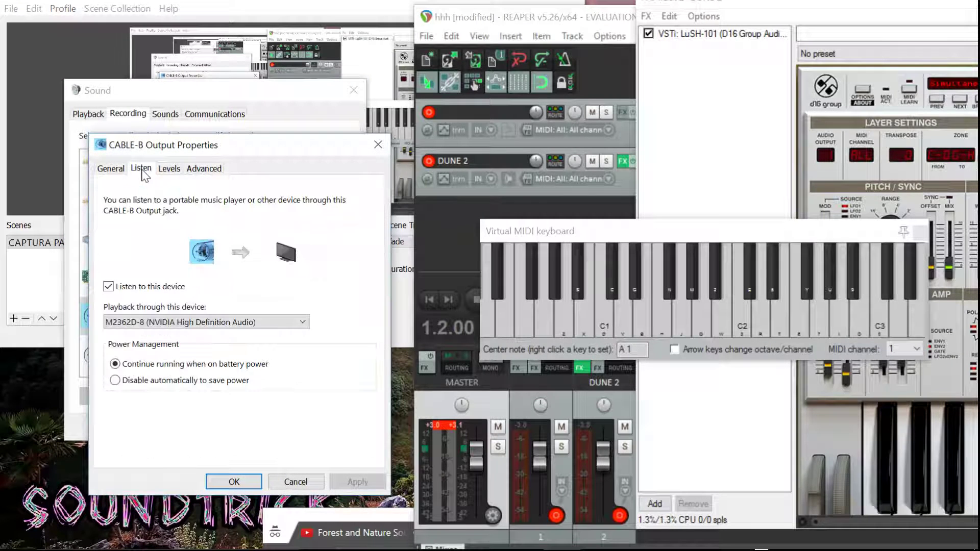
pyautogui.click(171, 321)
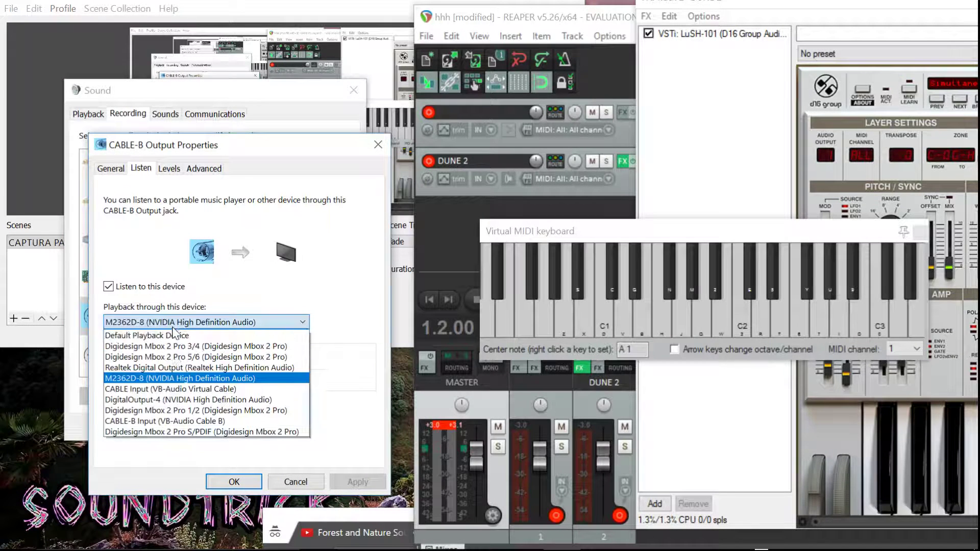
pyautogui.click(218, 399)
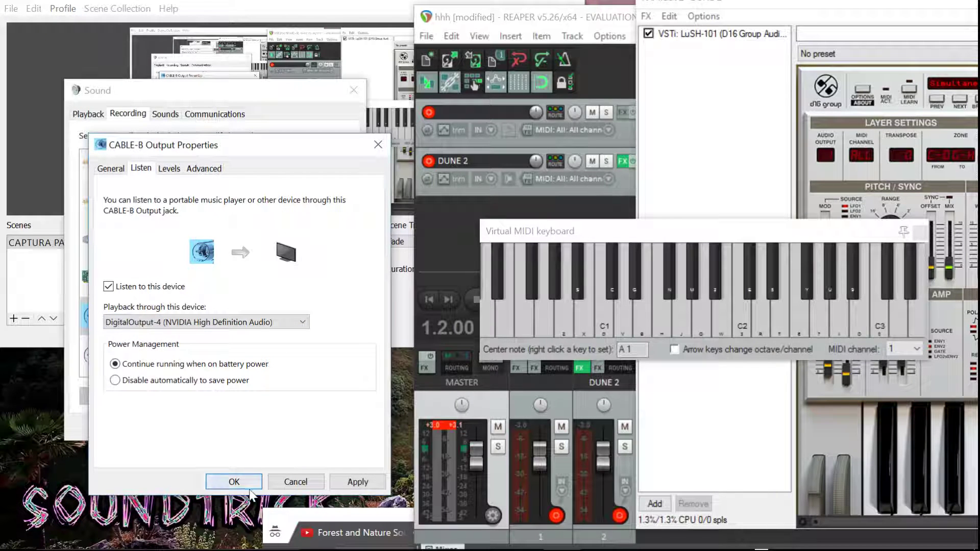
pyautogui.click(234, 482)
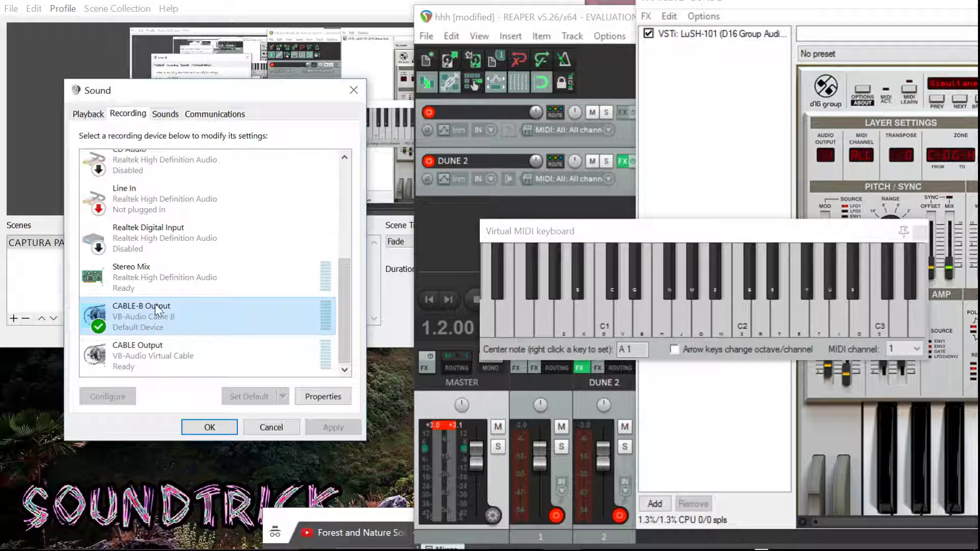
# Show the playback devices and play a test note to watch the level of DigitalOutput-4.
pyautogui.click(89, 115)
pyautogui.click(601, 312)
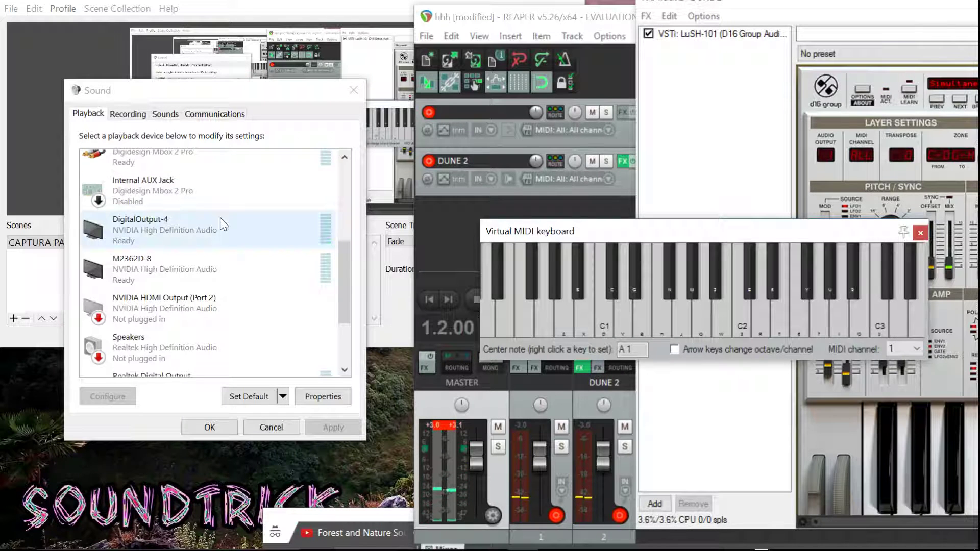
# Set the Listen playback device of the CABLE-B Output recording device to Digidesign Mbox 2 Pro 1/2.
pyautogui.click(127, 115)
pyautogui.click(162, 313)
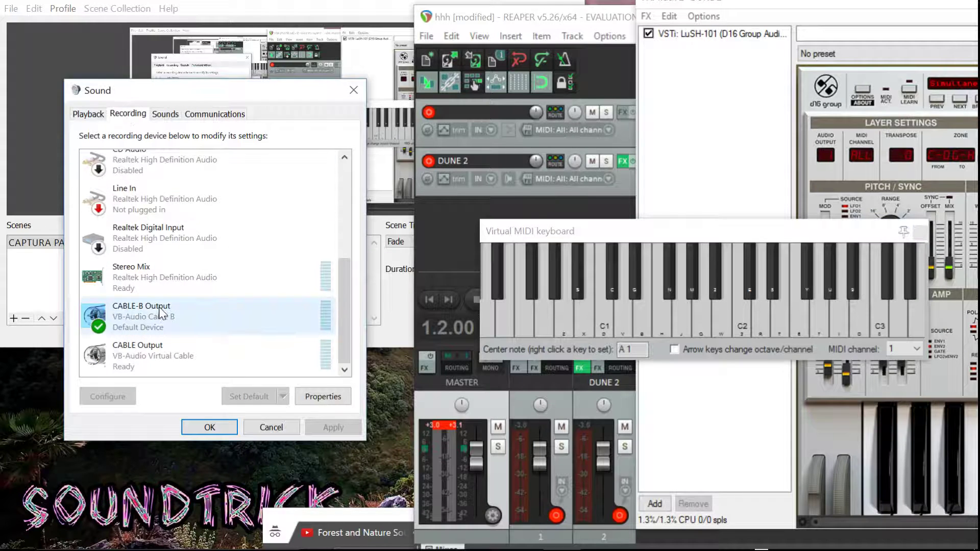
pyautogui.rightClick(161, 312)
pyautogui.click(195, 370)
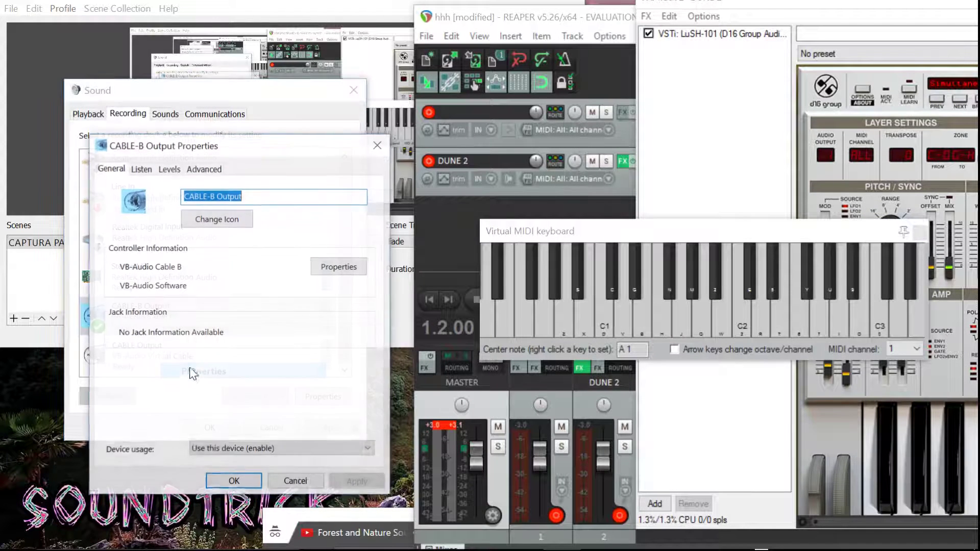
pyautogui.click(141, 169)
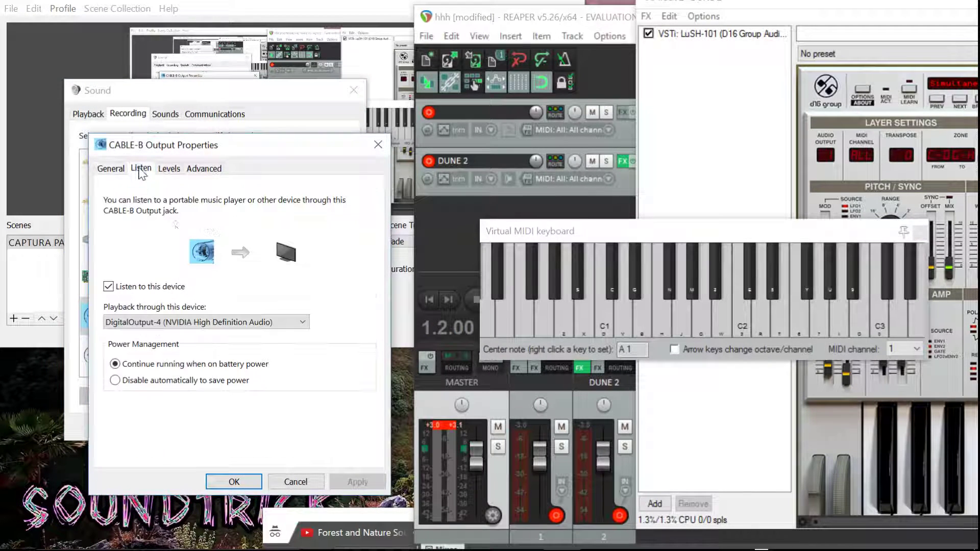
pyautogui.click(195, 327)
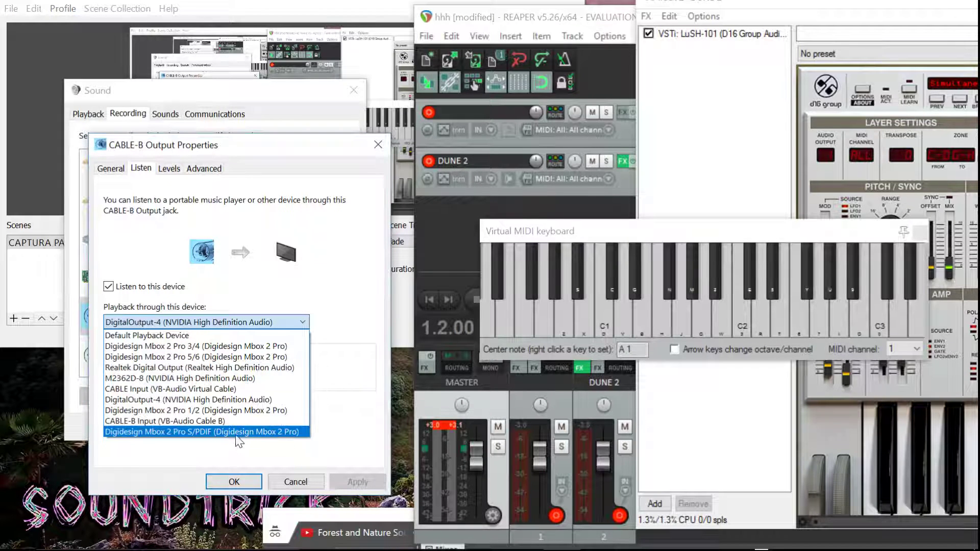
pyautogui.click(221, 411)
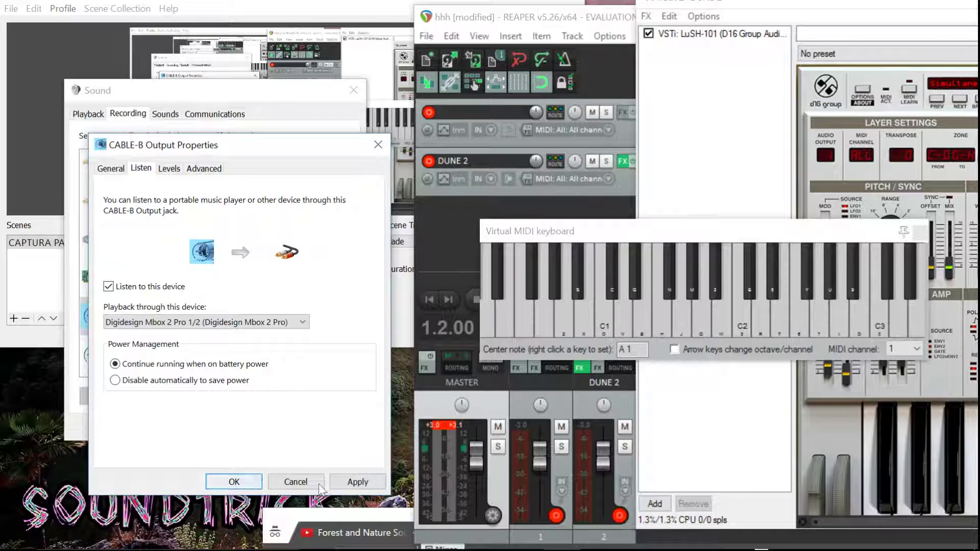
pyautogui.click(245, 483)
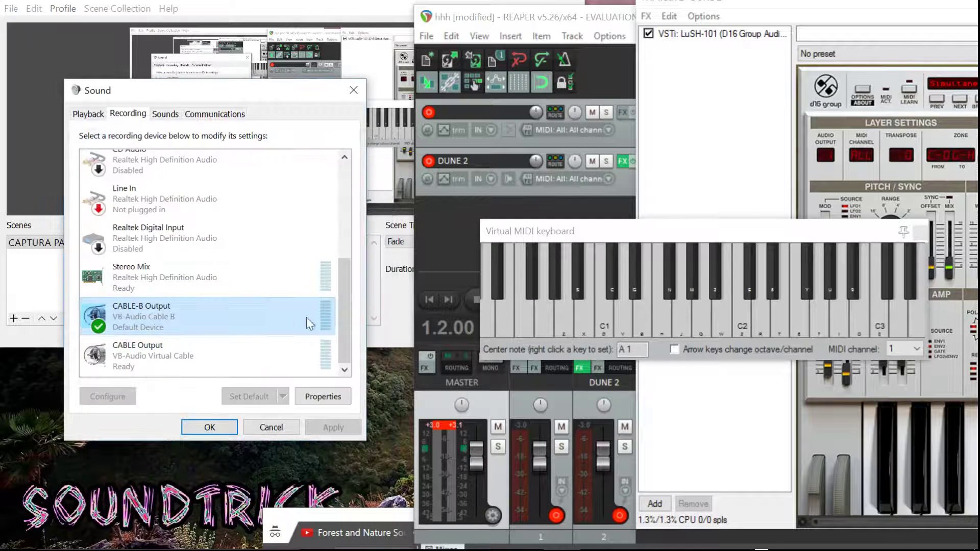
# Find Digidesign Mbox 2 Pro 1/2 among the playback devices and play test notes to watch its level.
pyautogui.click(608, 312)
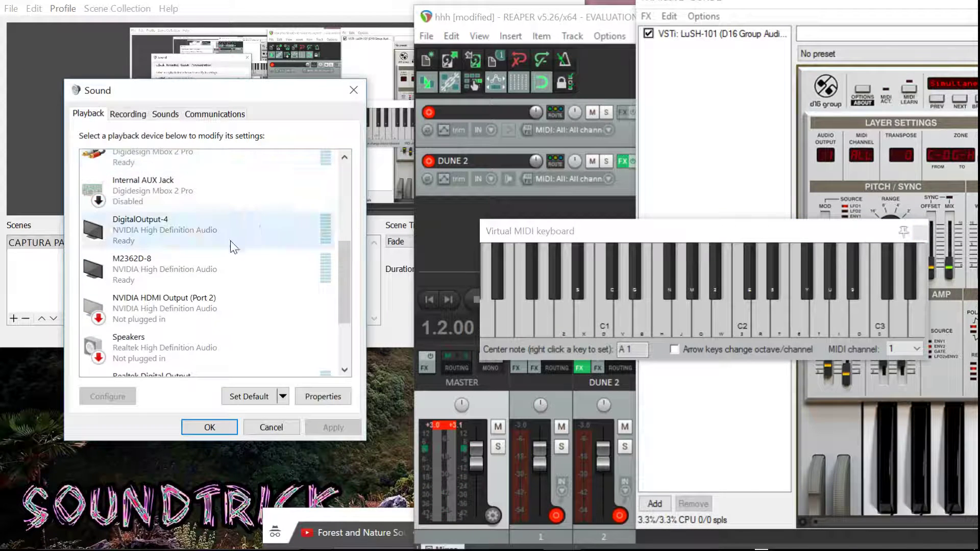
pyautogui.moveTo(351, 284); pyautogui.dragTo(348, 206)
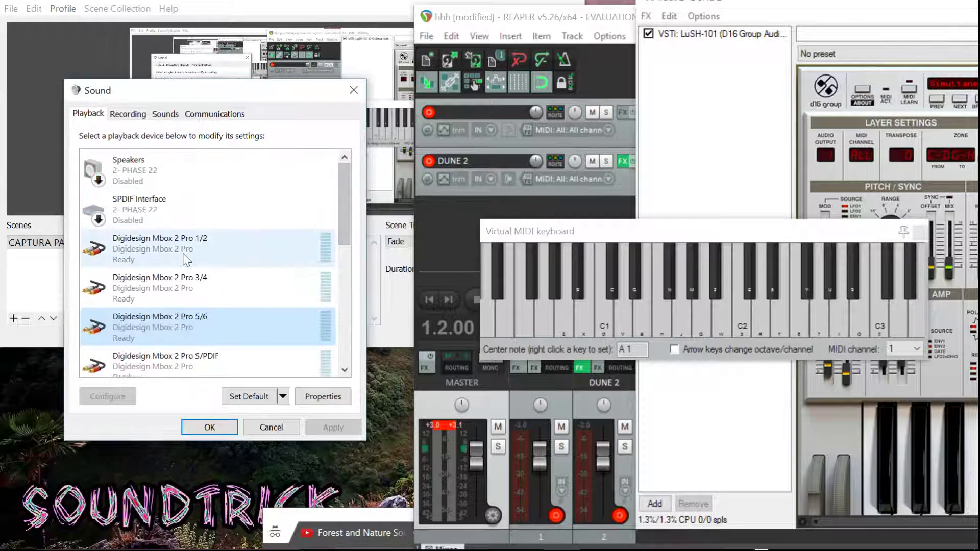
pyautogui.click(553, 292)
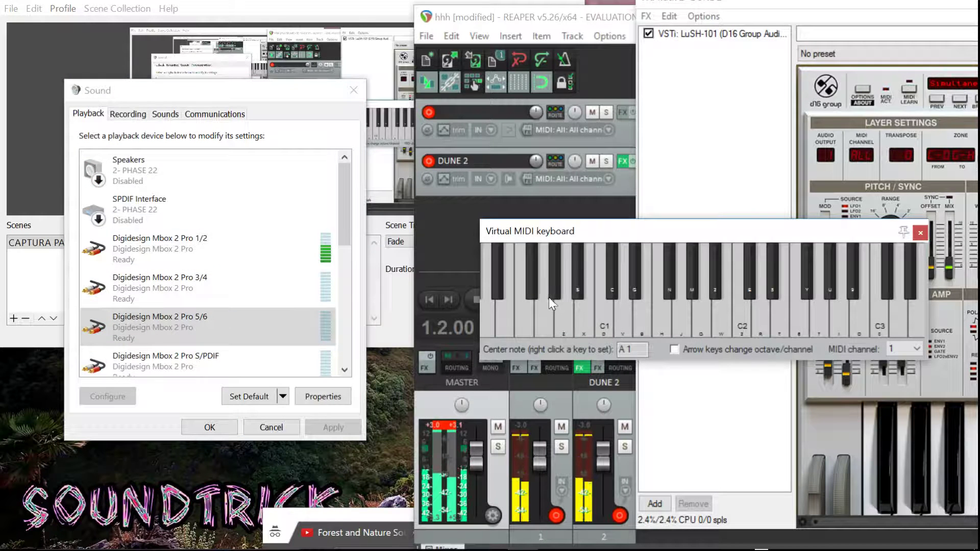
# Check the output device in REAPER's audio device preferences against the default playback device in the Sound settings.
pyautogui.click(418, 239)
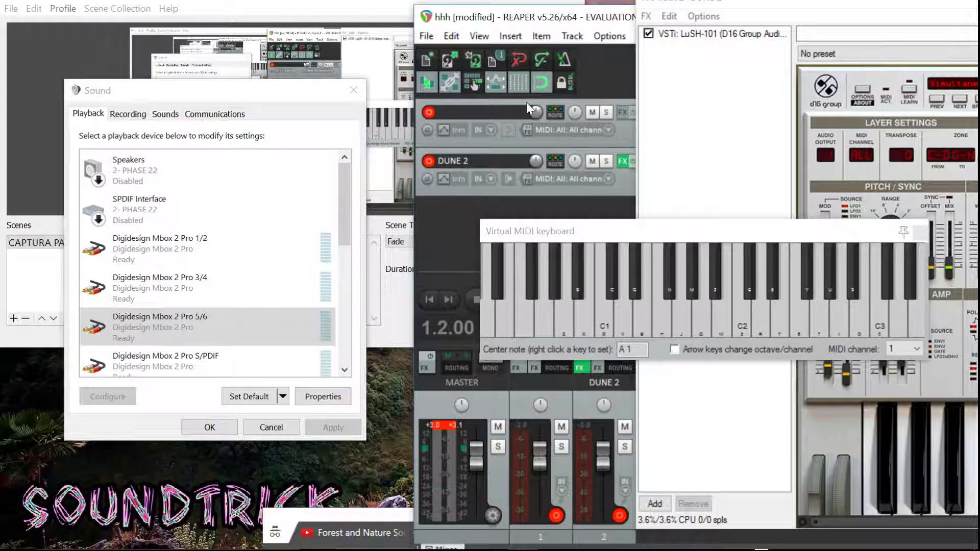
pyautogui.click(602, 37)
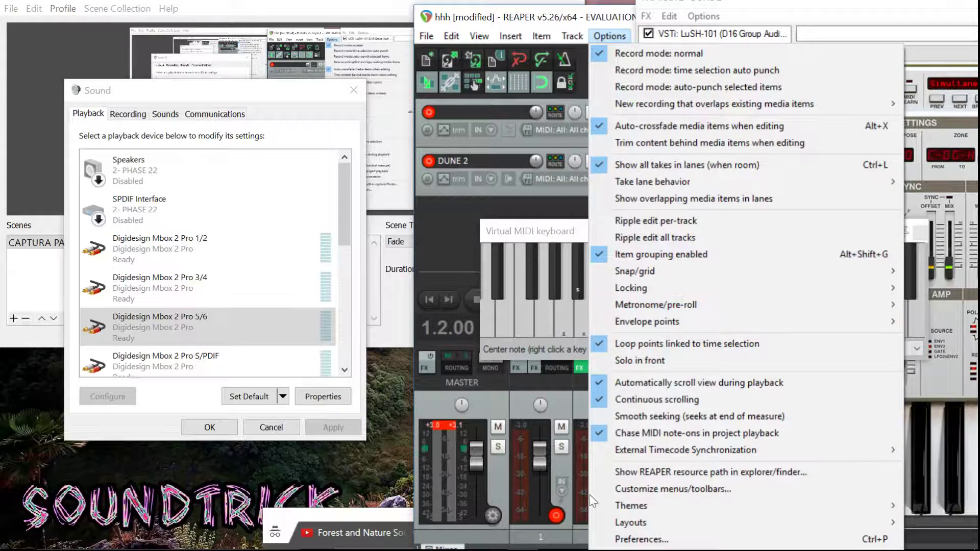
pyautogui.click(628, 539)
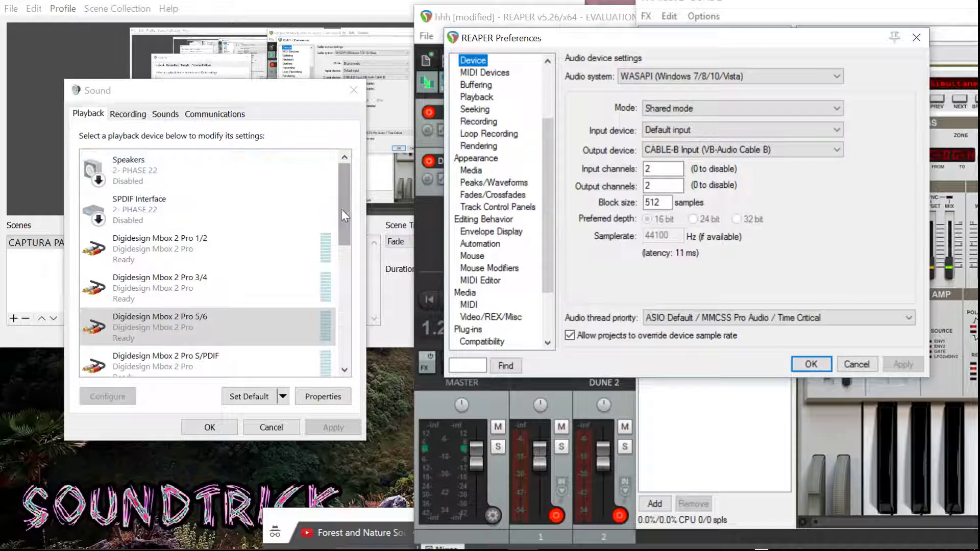
pyautogui.moveTo(342, 209); pyautogui.dragTo(341, 341)
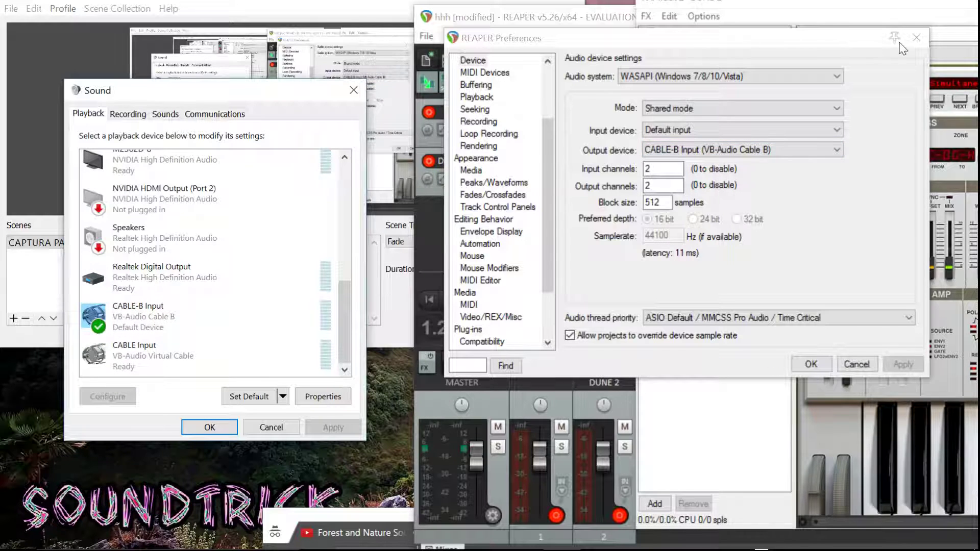
pyautogui.click(915, 45)
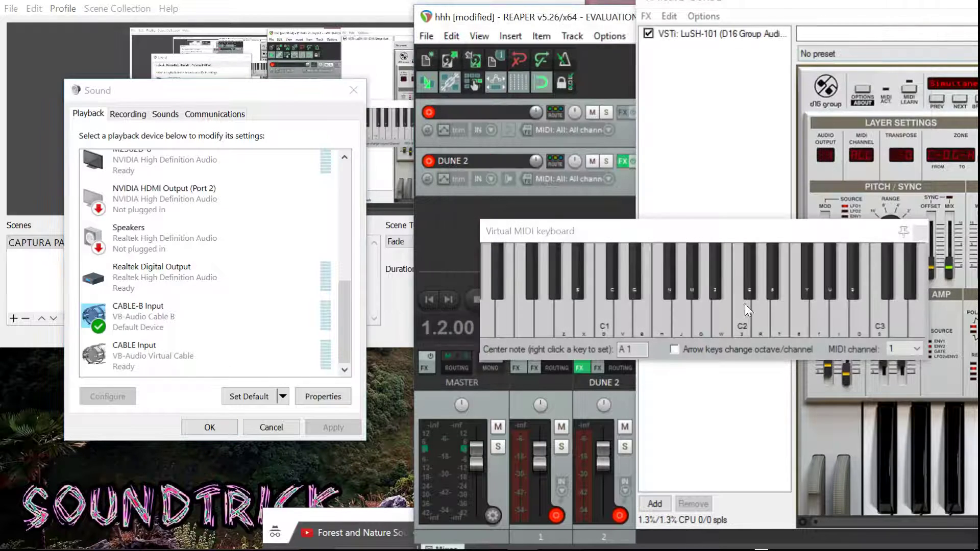
# Play test notes while watching CABLE-B Input among the playback devices and CABLE-B Output among the recording devices.
pyautogui.click(692, 317)
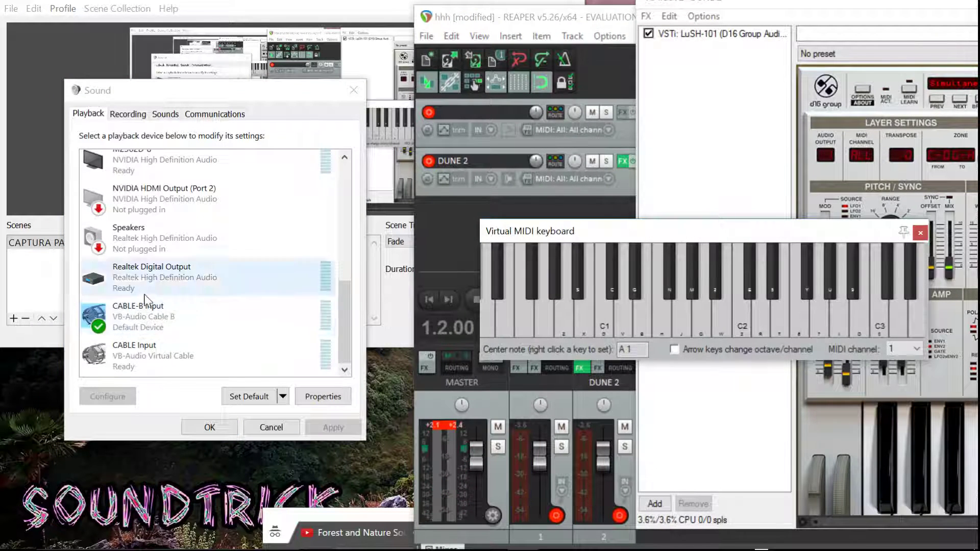
pyautogui.click(134, 118)
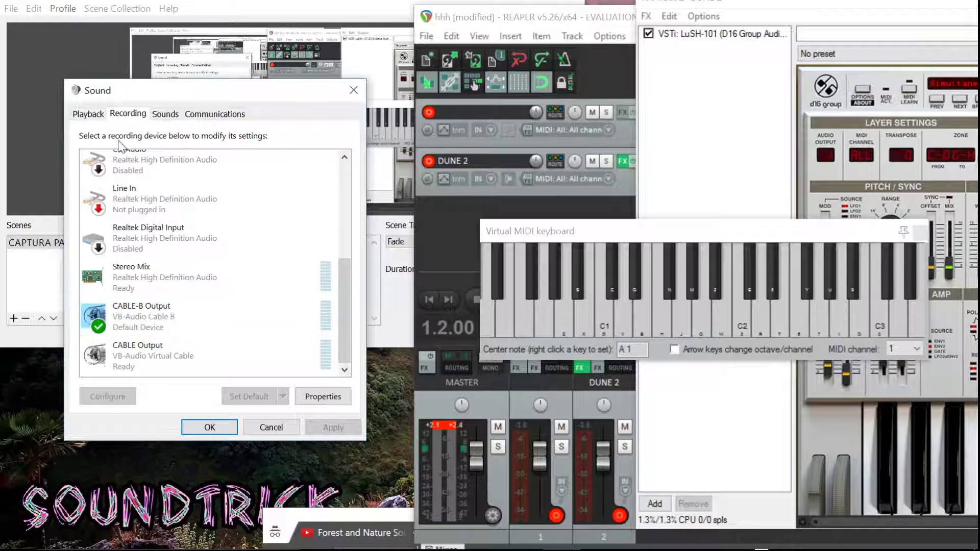
pyautogui.click(599, 317)
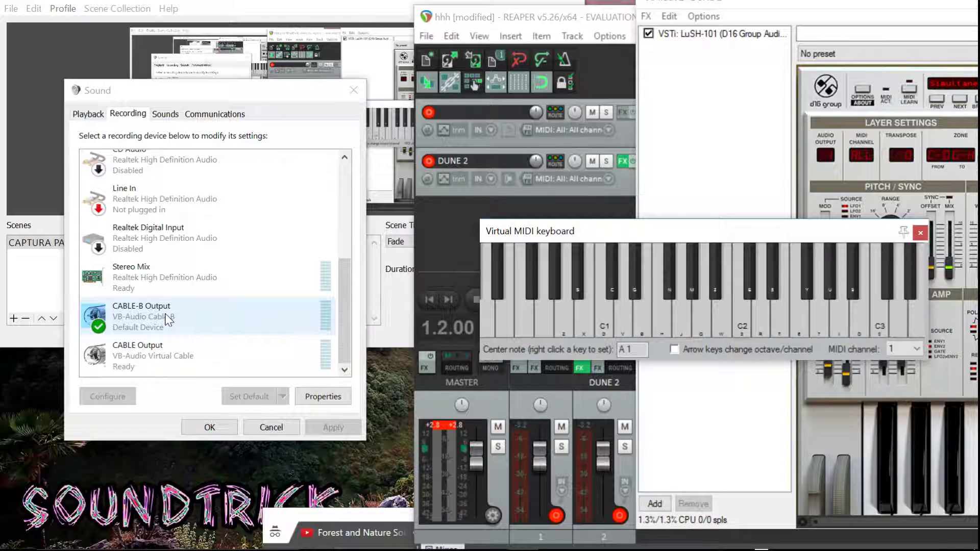
# Review CABLE-B Output among the recording devices and the Mbox 2 Pro and NVIDIA outputs among the playback devices.
pyautogui.click(39, 182)
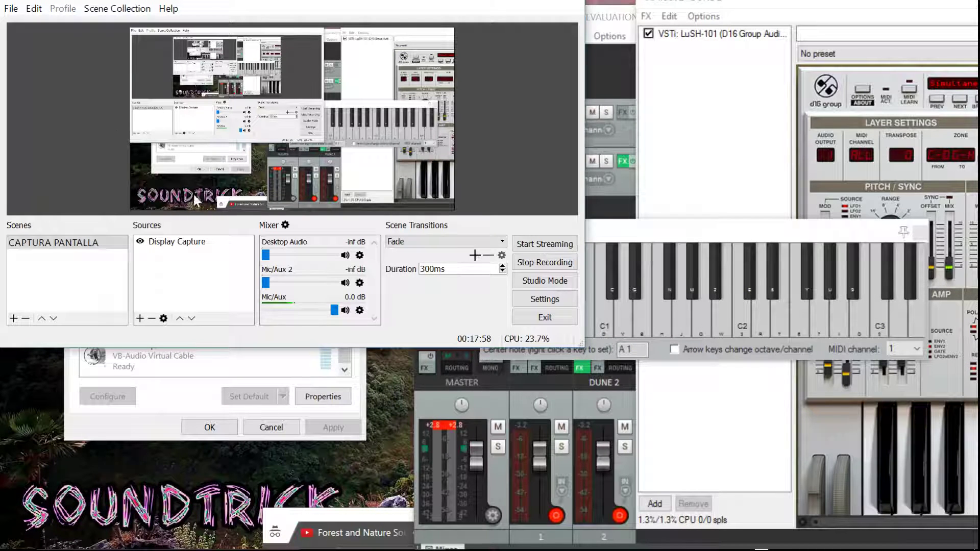
pyautogui.click(197, 389)
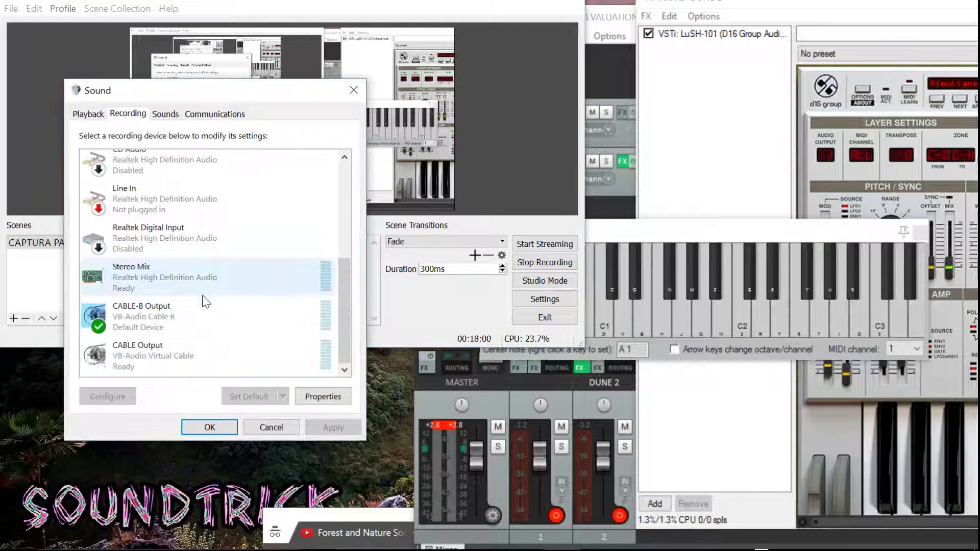
pyautogui.click(212, 325)
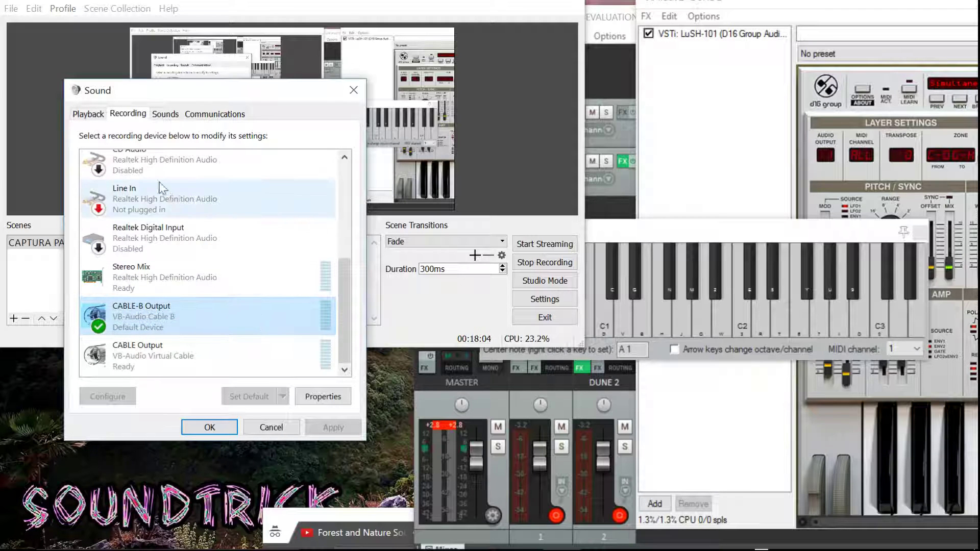
pyautogui.click(88, 113)
pyautogui.moveTo(351, 319); pyautogui.dragTo(343, 204)
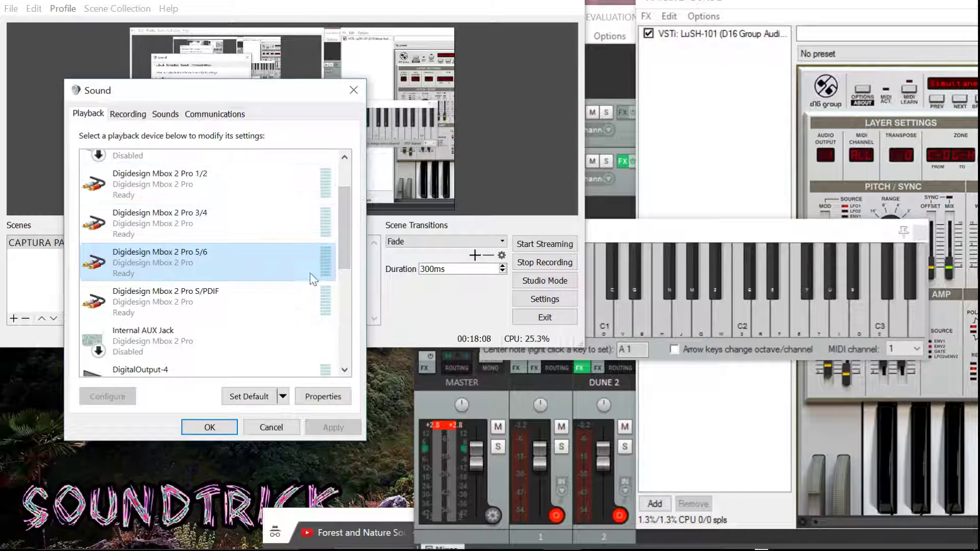
pyautogui.moveTo(341, 240); pyautogui.dragTo(340, 214)
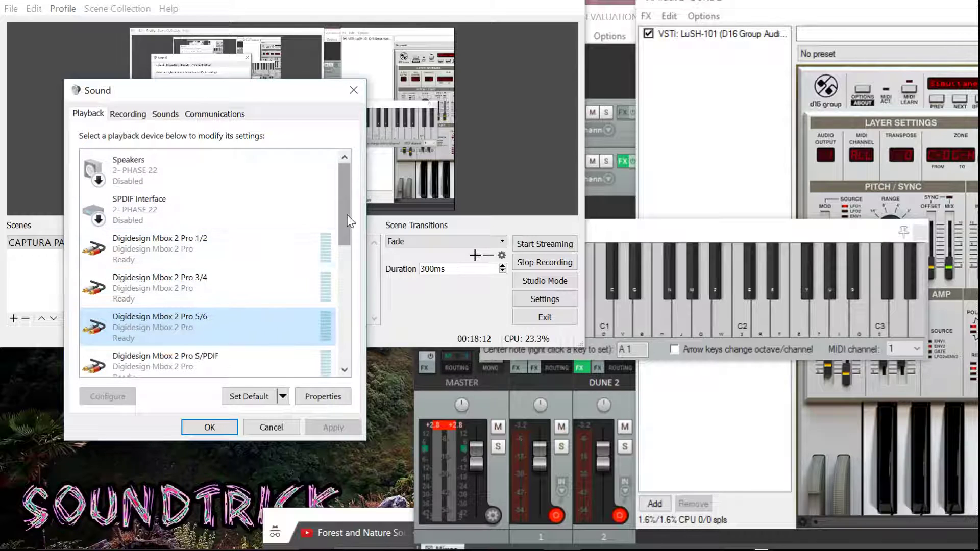
pyautogui.moveTo(347, 216); pyautogui.dragTo(346, 286)
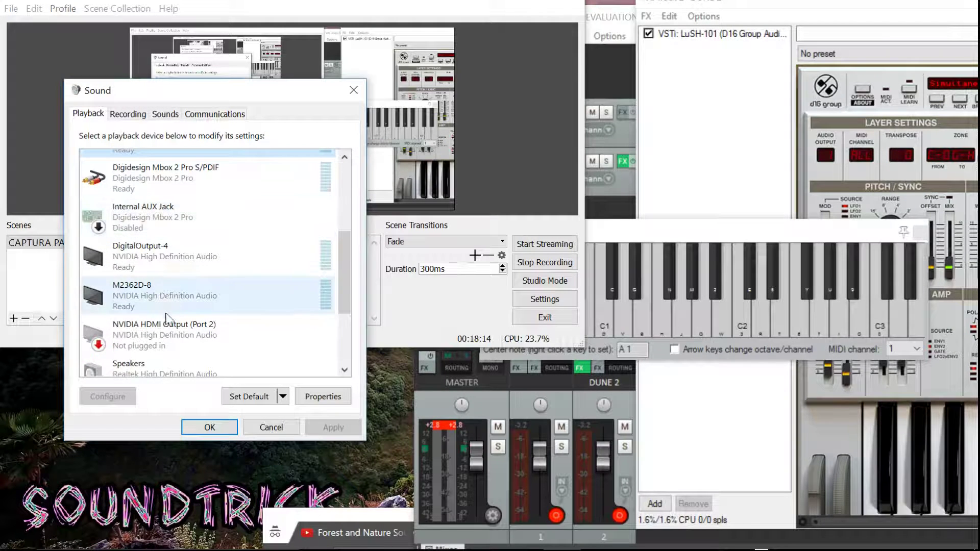
pyautogui.click(121, 114)
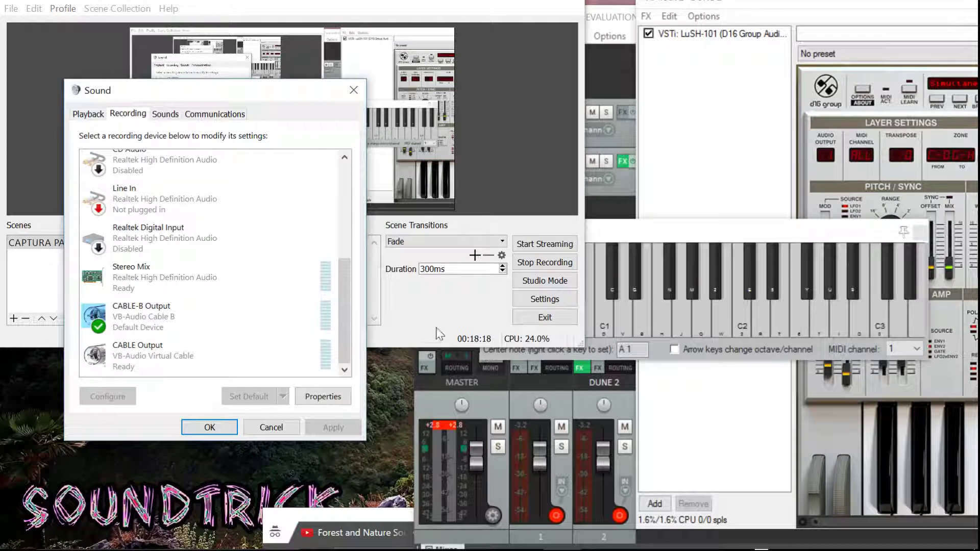
# Bring OBS forward and play several notes on the virtual MIDI keyboard to watch the Mic/Aux level in its mixer.
pyautogui.click(434, 303)
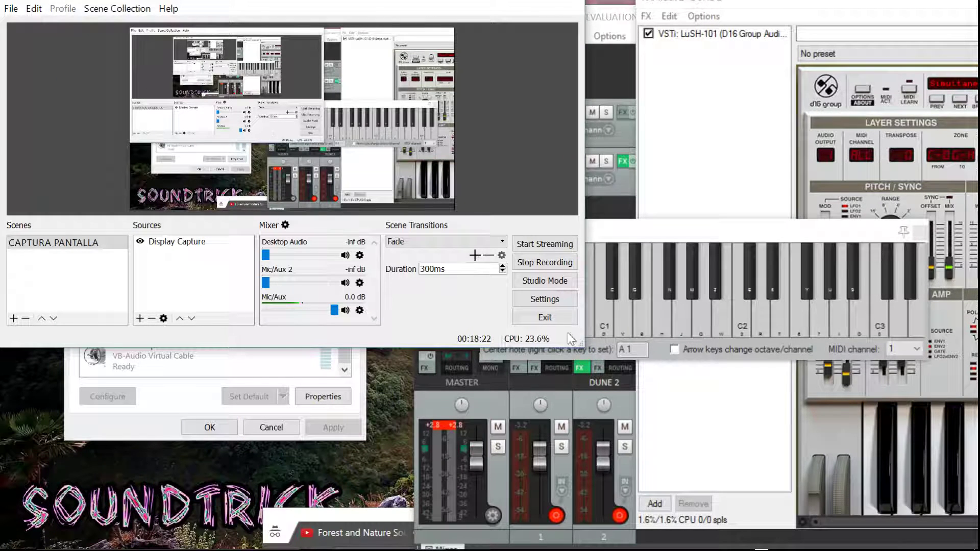
pyautogui.click(641, 319)
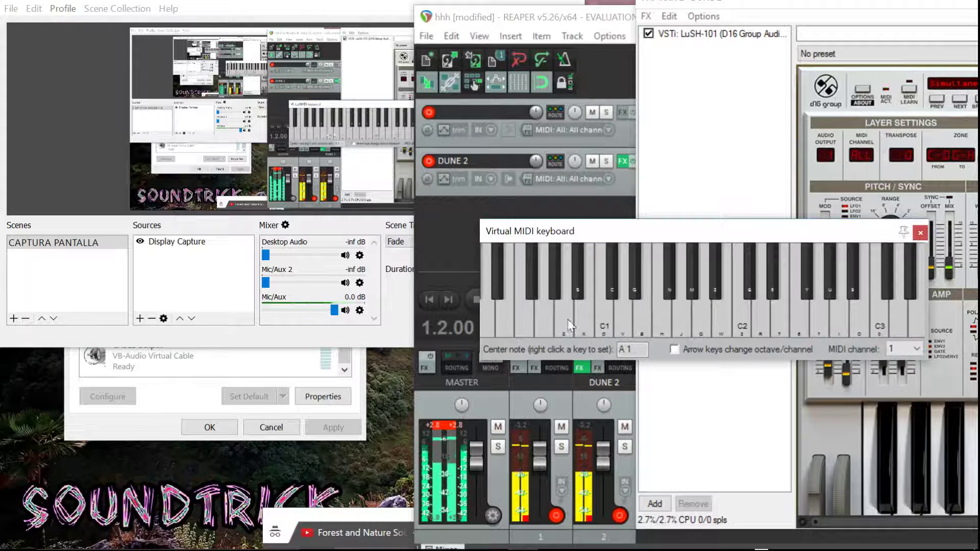
pyautogui.click(796, 305)
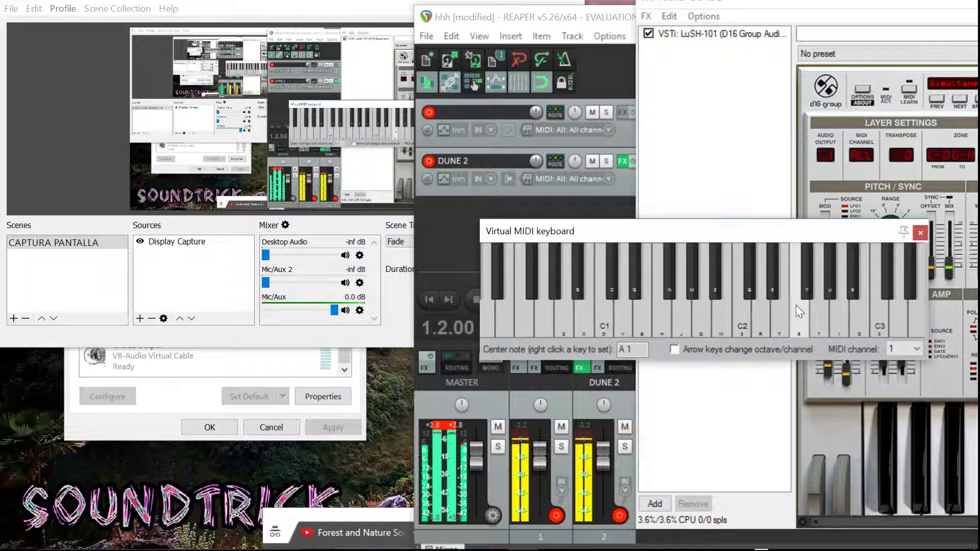
pyautogui.click(835, 310)
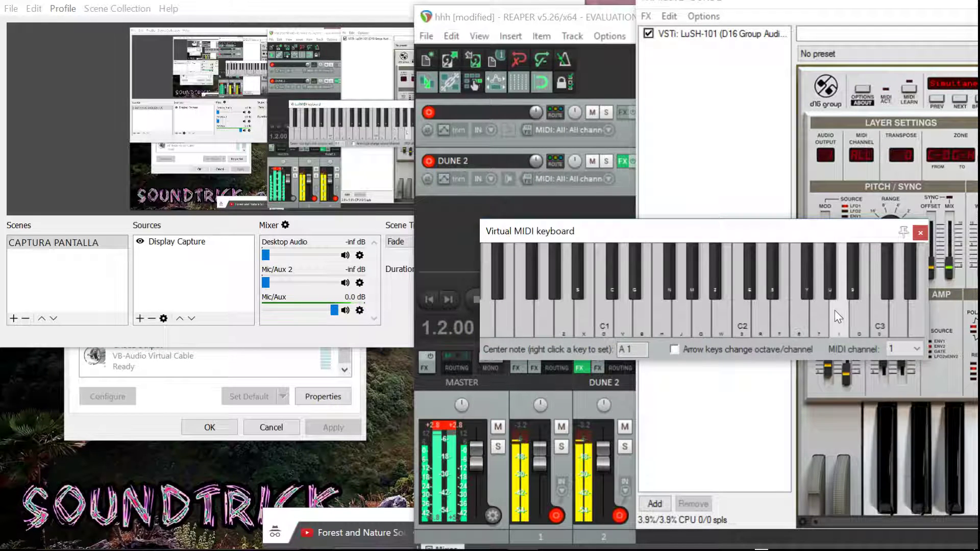
pyautogui.click(801, 317)
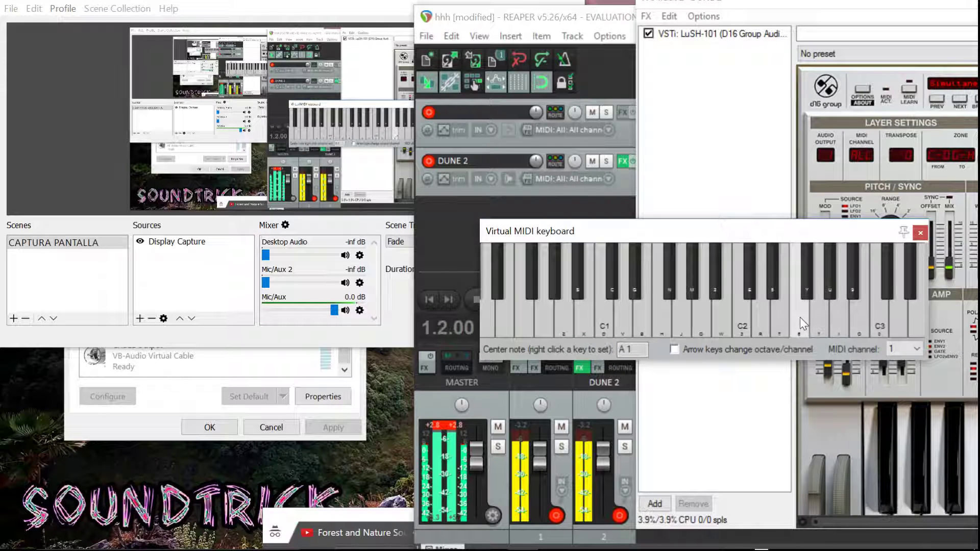
pyautogui.click(840, 323)
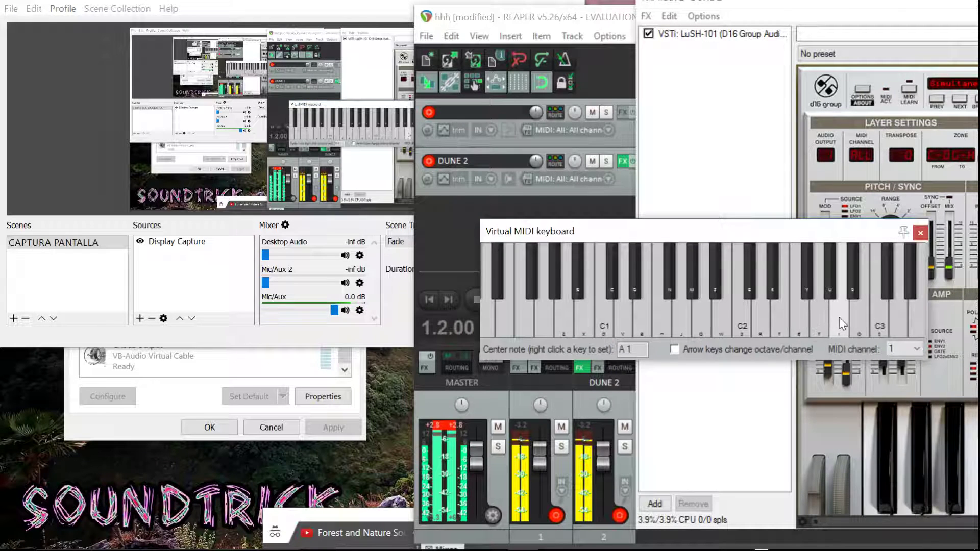
pyautogui.click(820, 320)
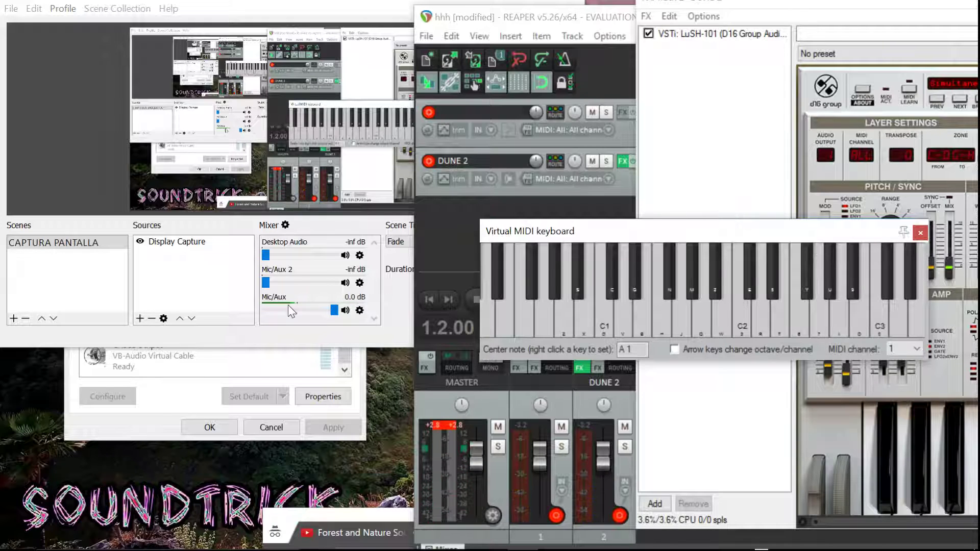
# Switch to the browser and toggle the muting of the Forest and Nature Sounds tab.
pyautogui.rightClick(343, 531)
pyautogui.click(378, 408)
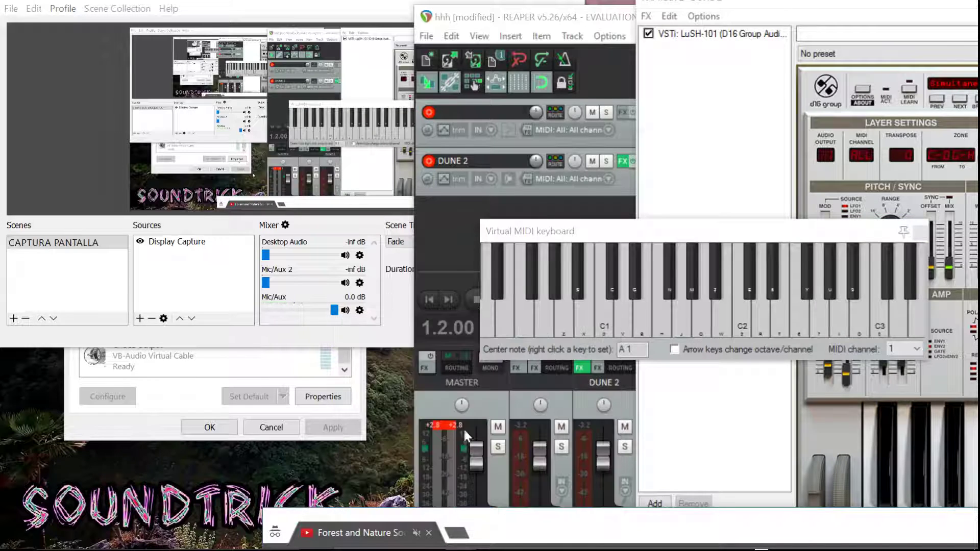